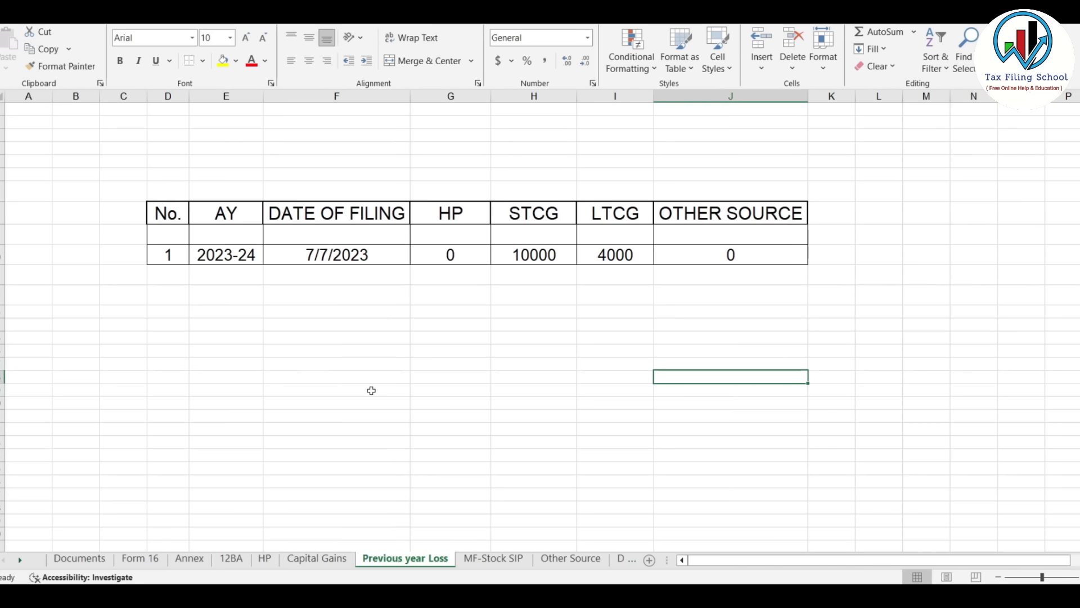
Step: Open the Capital Gains worksheet to view its figures
click(315, 558)
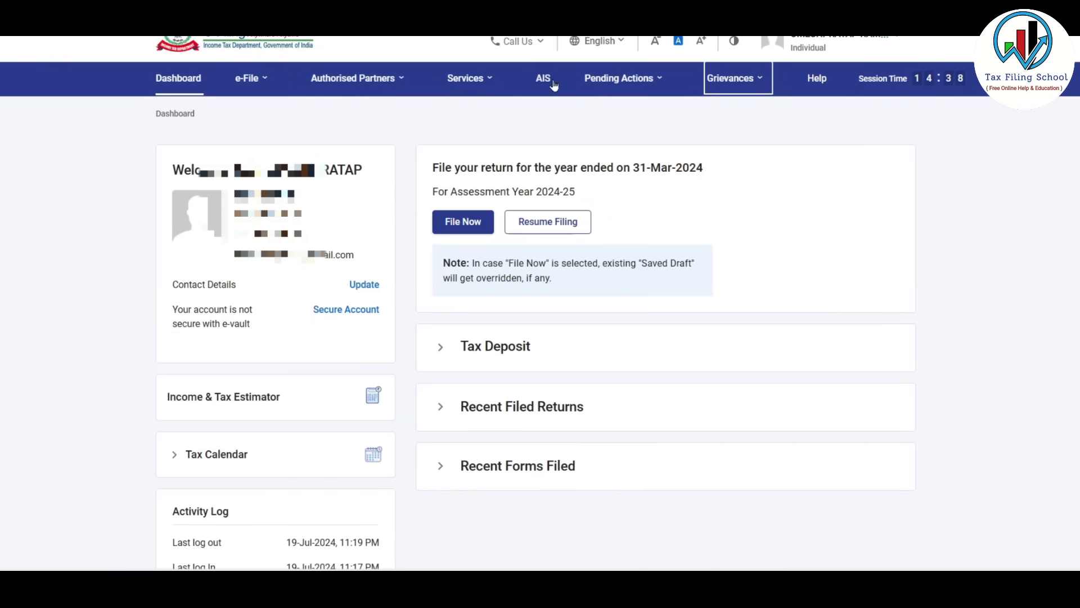
Step: Switch to the Income Tax e-Filing portal and begin an income tax return for A.Y. 2024-25 in online mode
click(252, 77)
mouse_move(337, 112)
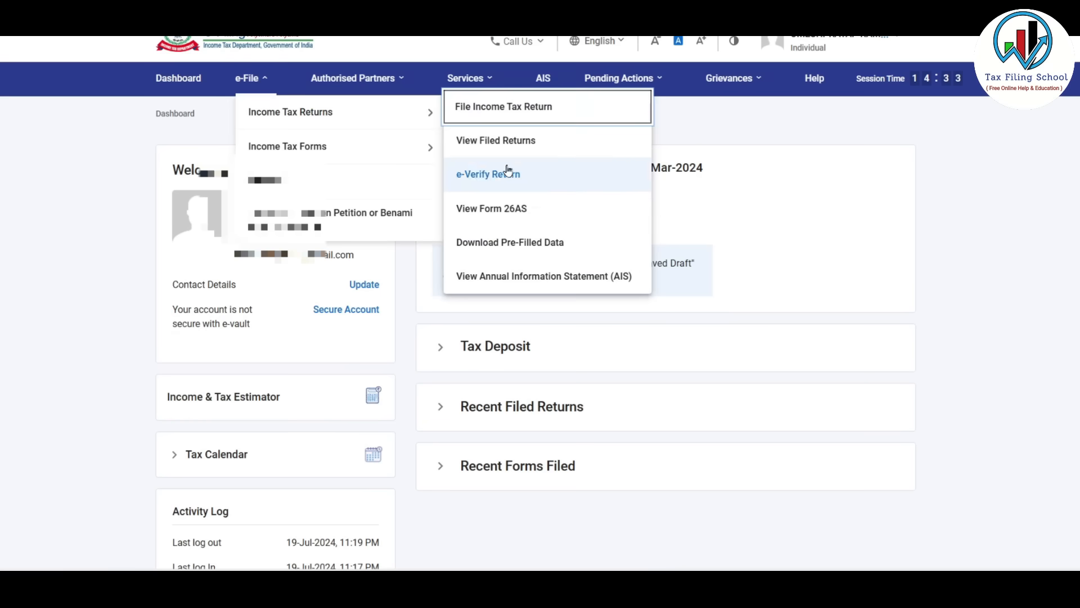
click(835, 220)
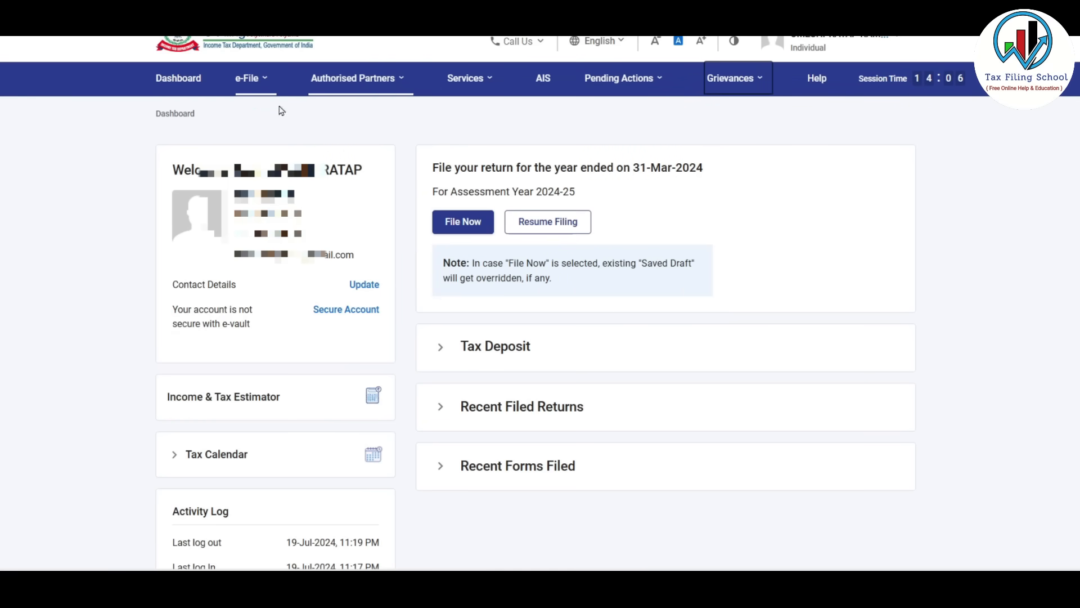
click(466, 223)
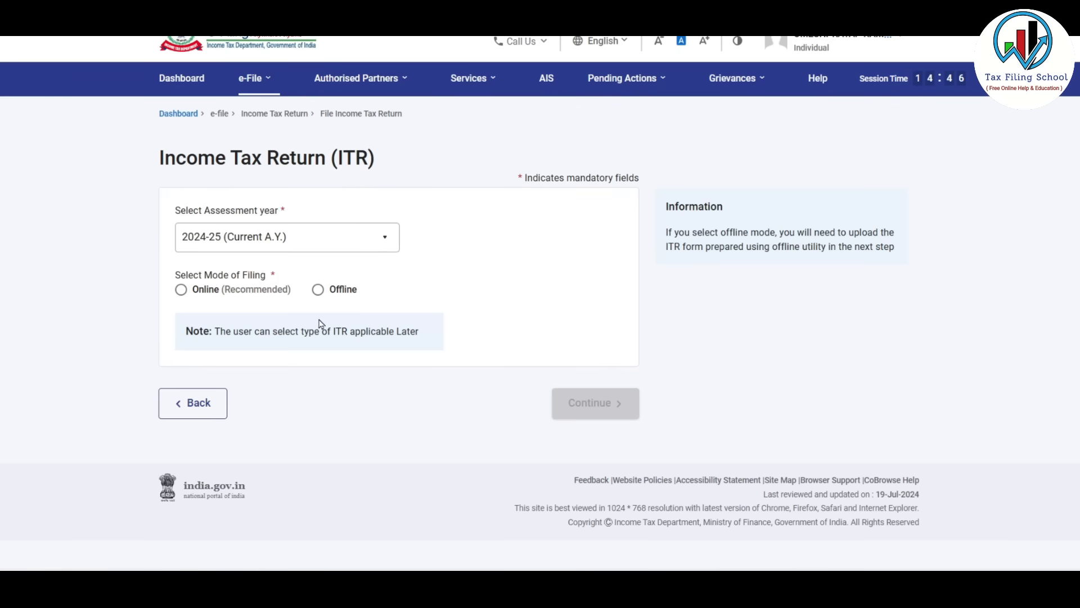
click(181, 293)
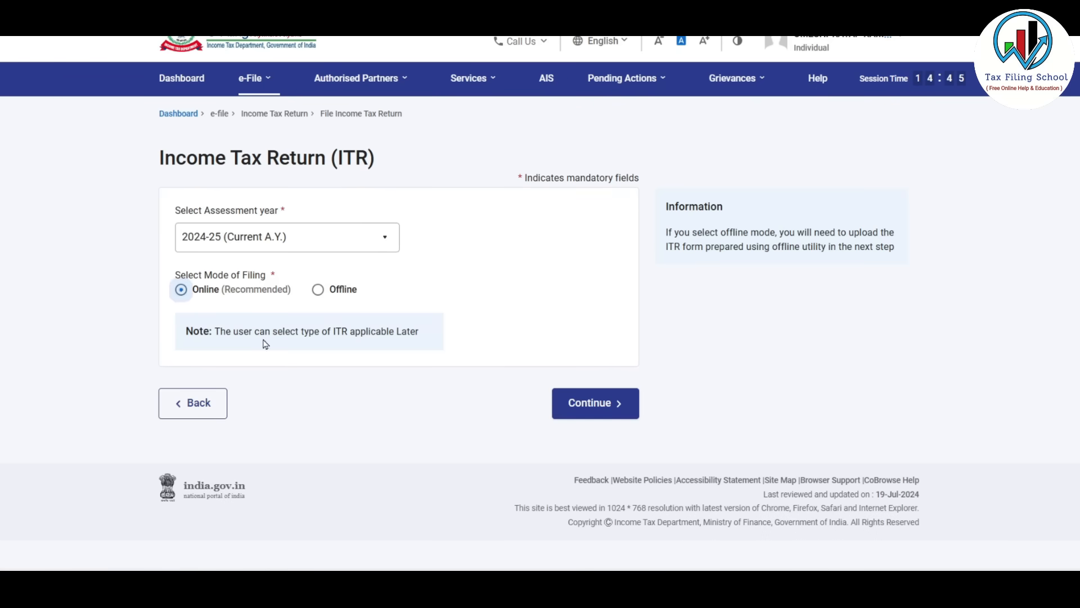
click(586, 403)
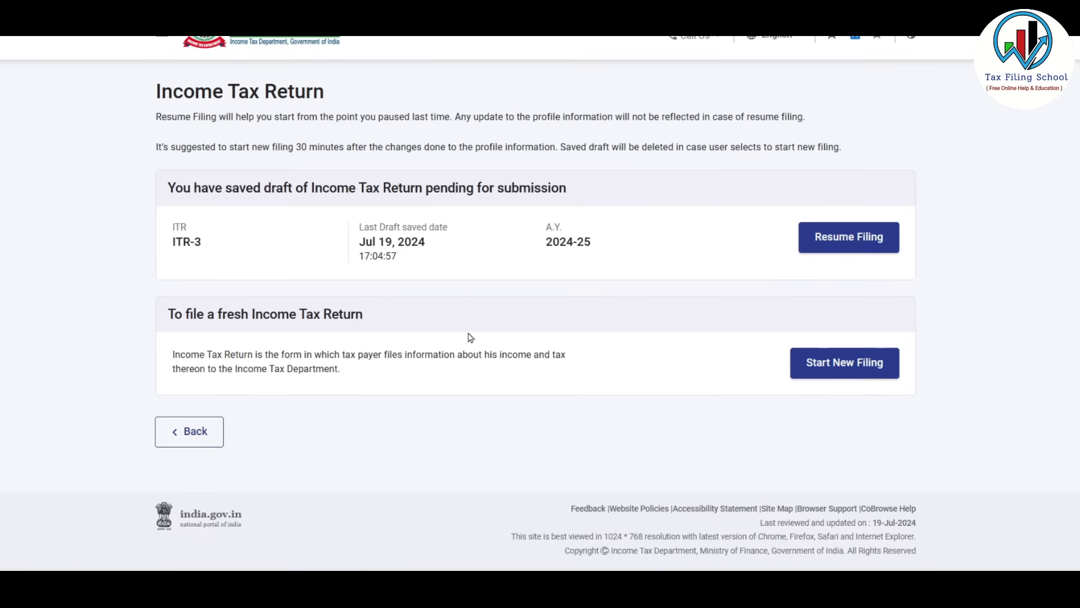
Step: Start a new filing instead of resuming the saved draft and proceed with form ITR-2
click(849, 364)
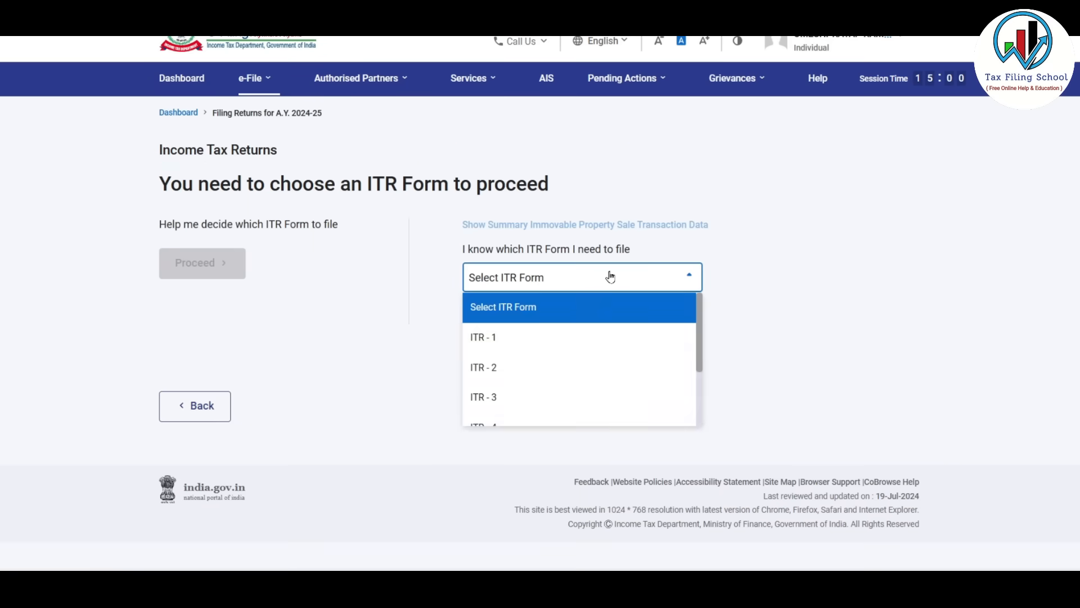
click(482, 366)
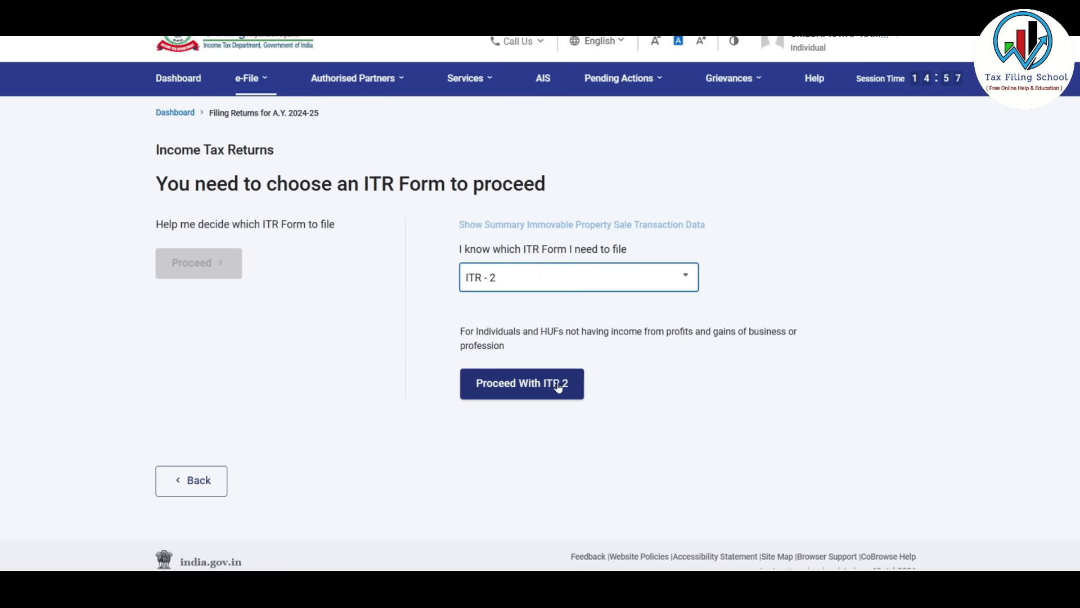
click(562, 386)
click(178, 157)
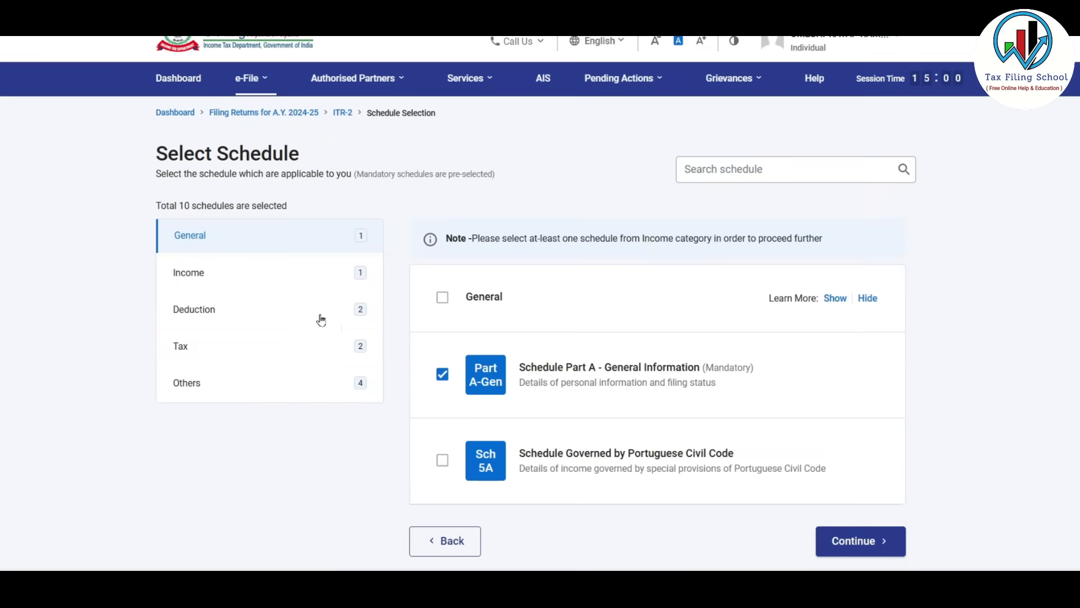
Step: Accept the selected schedules and skip the schedule questions to reach the Schedules Summary
scroll(432, 196, down, 2)
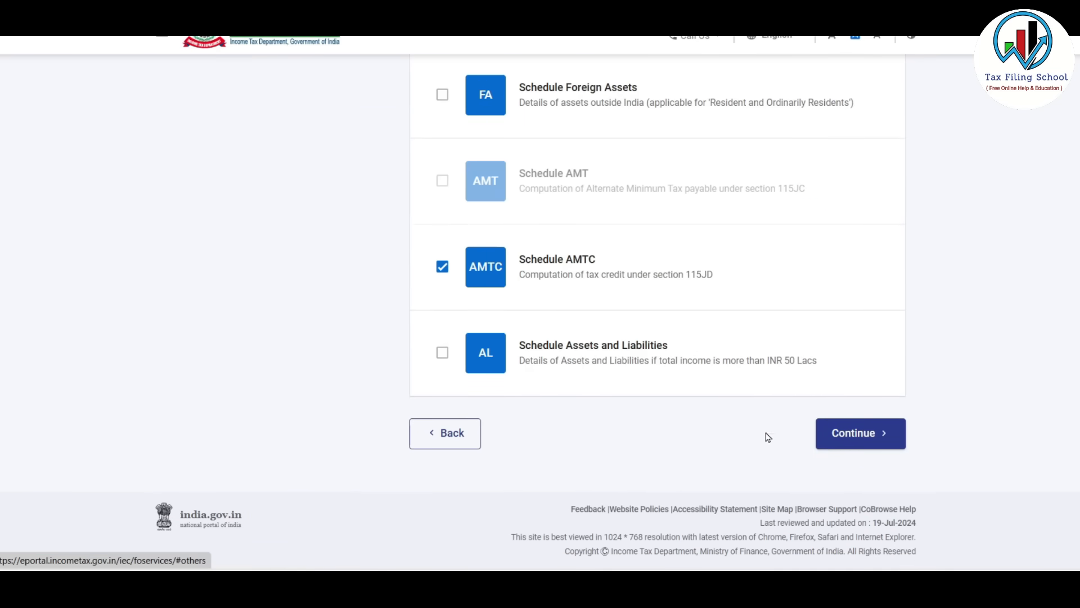
click(865, 443)
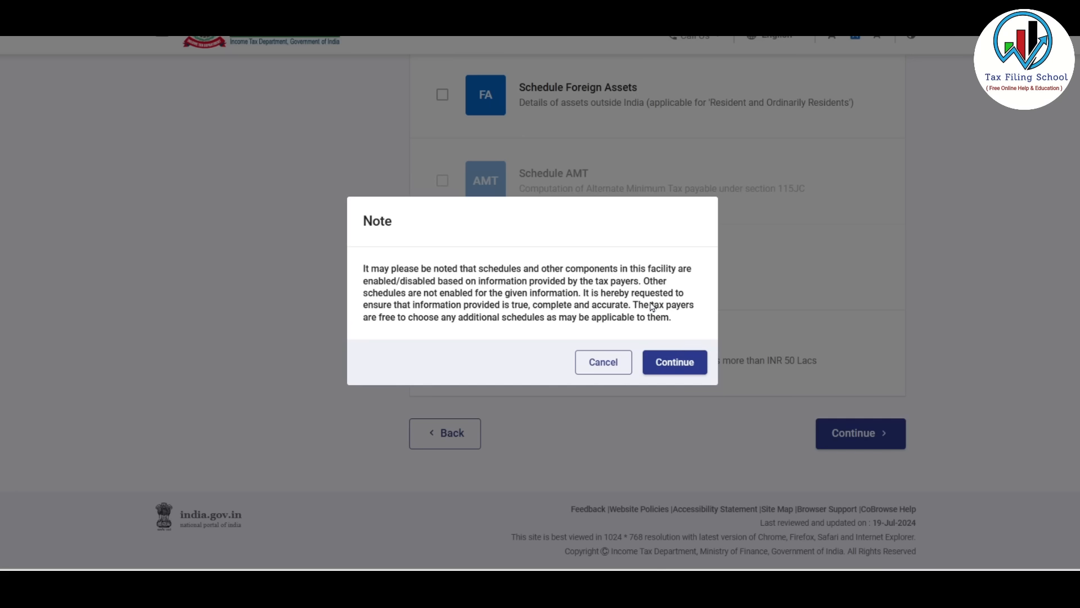
click(677, 360)
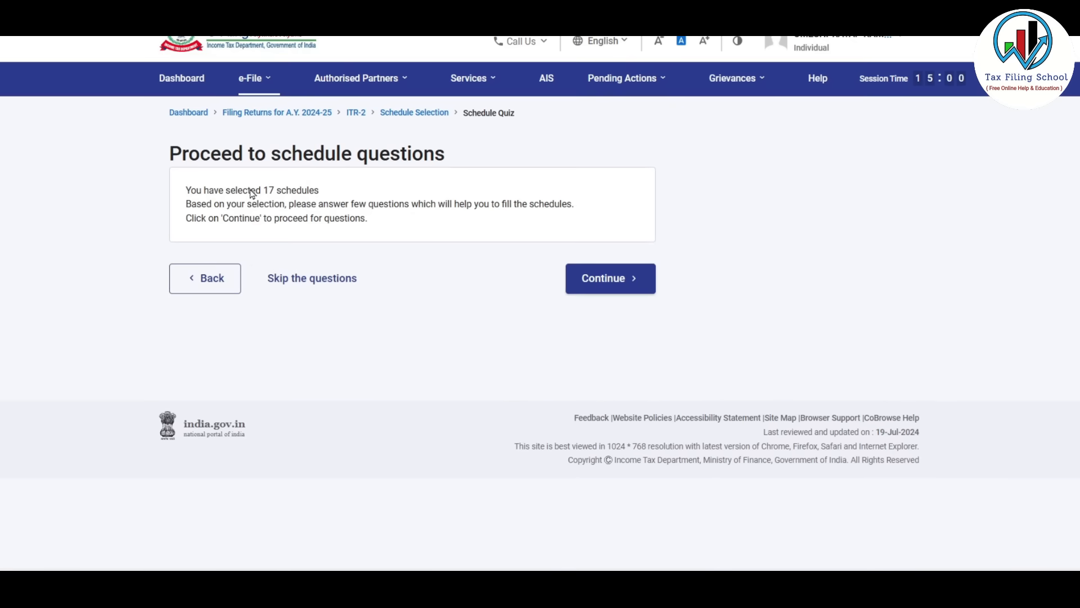
click(332, 282)
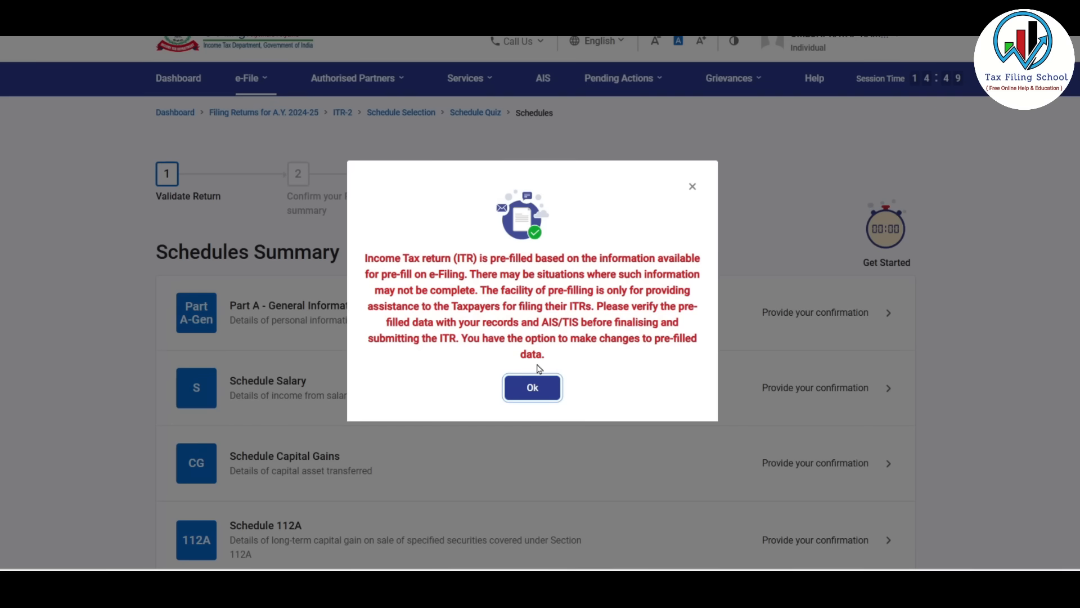
click(537, 394)
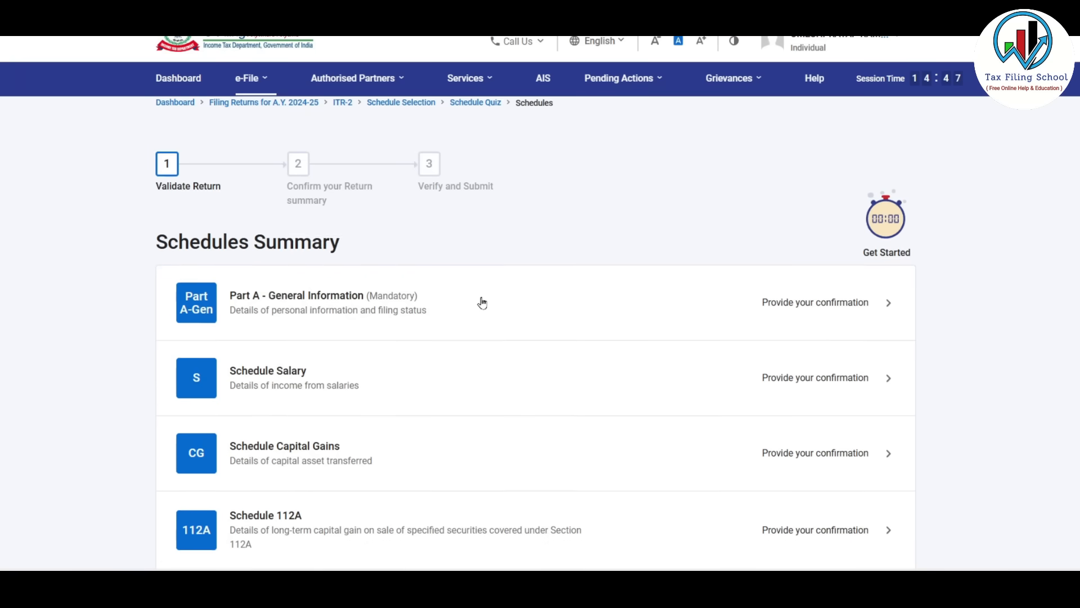
Step: Open Filing Status in Part A - General Information and choose Yes for opting out of the new tax regime
scroll(480, 302, down, 3)
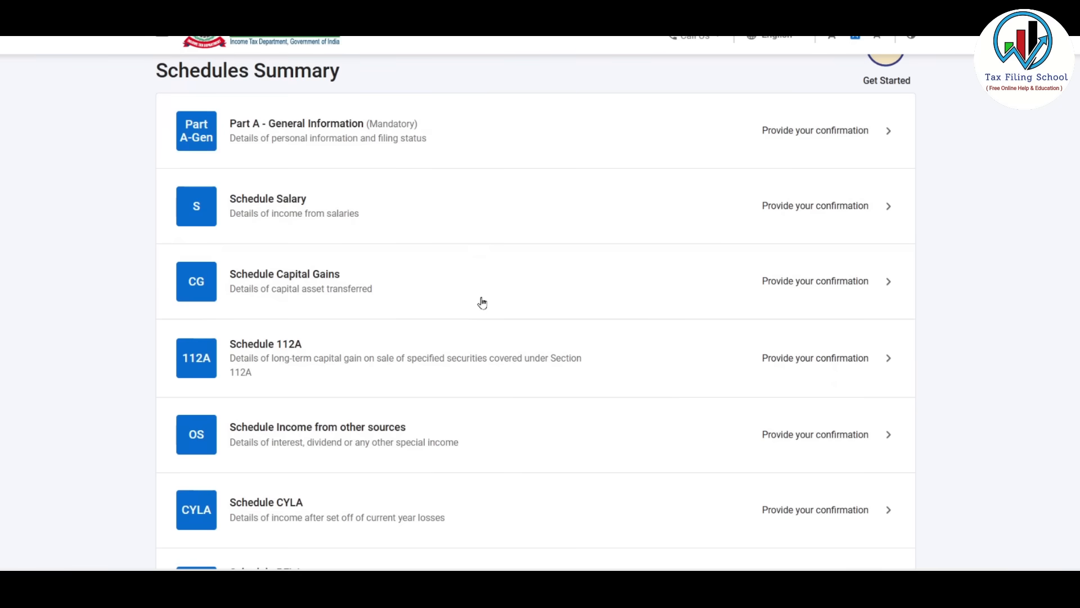
click(811, 136)
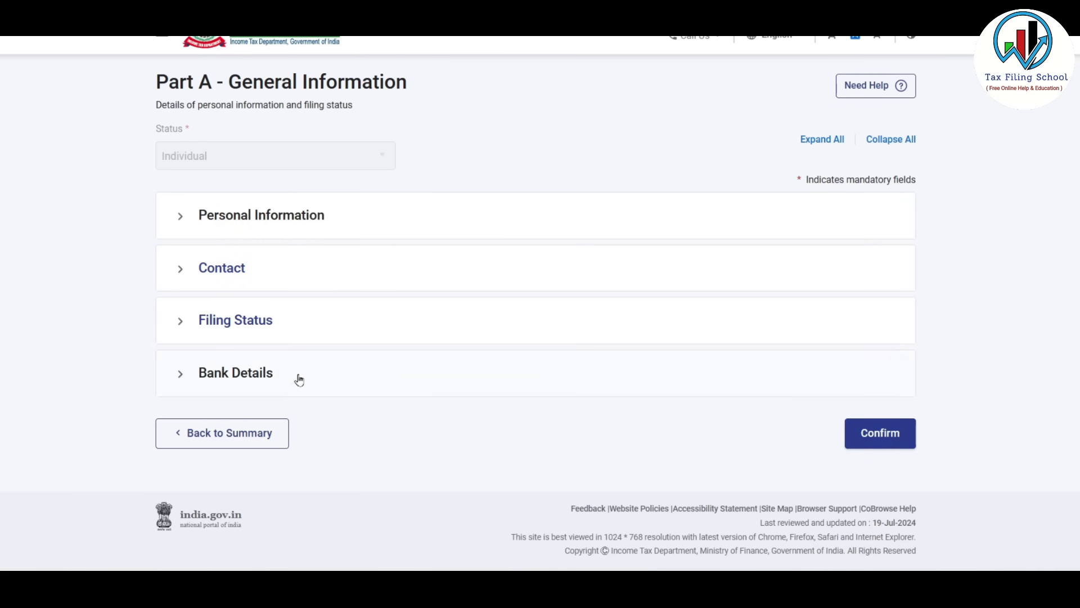
click(258, 325)
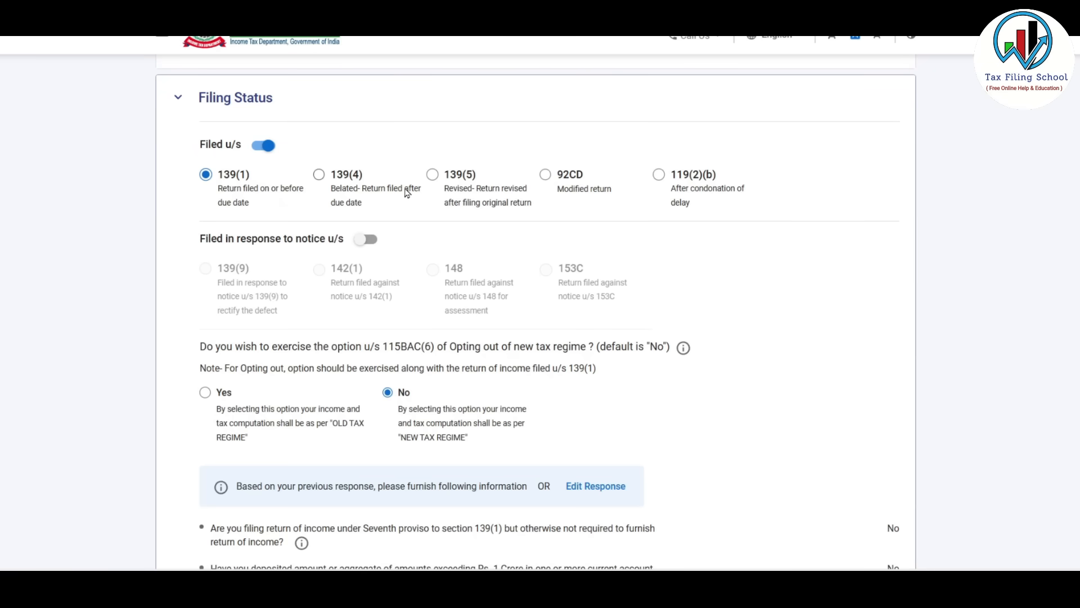
scroll(397, 157, down, 3)
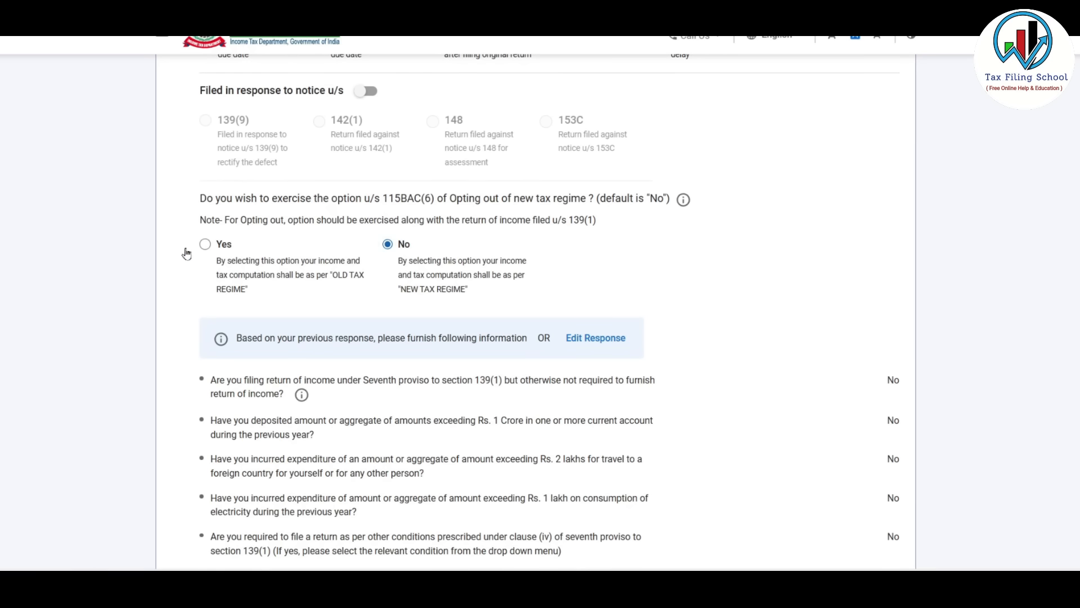
click(206, 245)
Step: Set the residential status to Resident with the condition of being in India for 182 days or more during the previous year
scroll(353, 285, down, 2)
scroll(353, 286, down, 3)
click(373, 262)
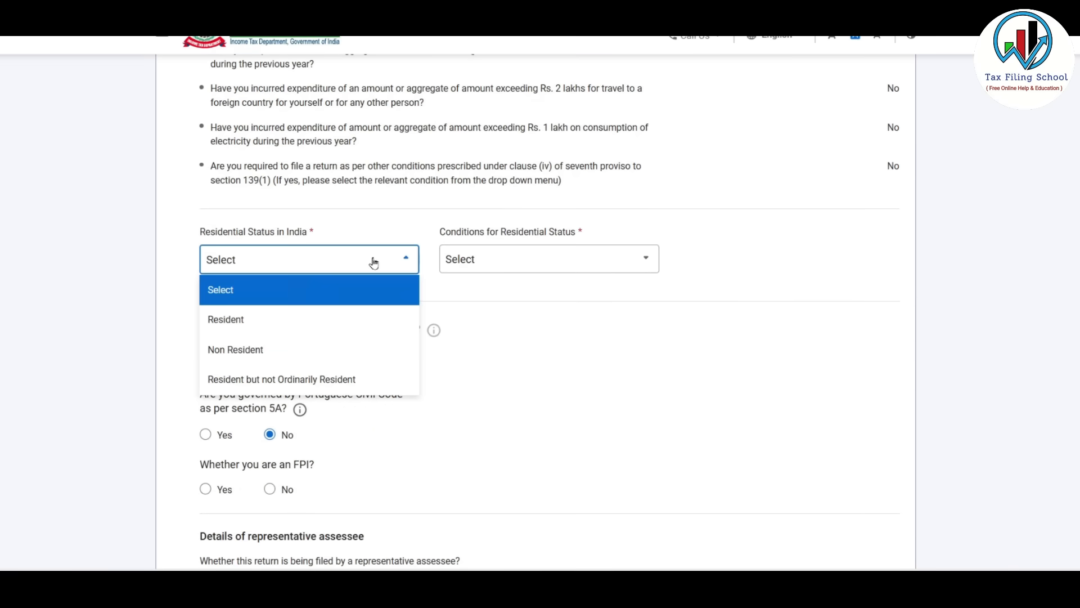
click(223, 331)
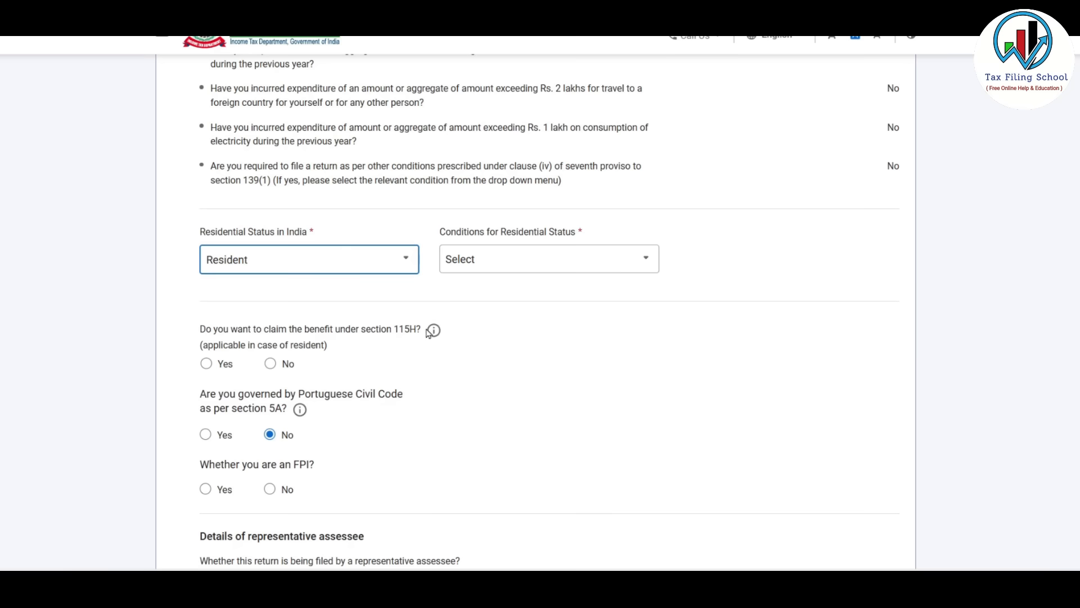
click(575, 266)
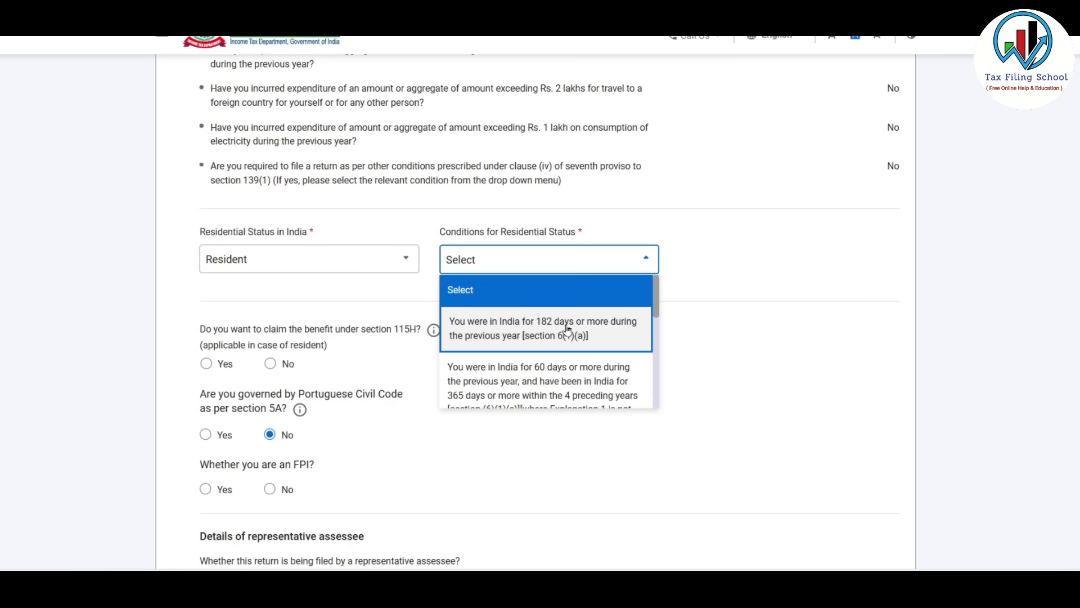
click(523, 325)
Step: Answer No to being an FPI and save the Filing Status section
scroll(519, 286, down, 3)
scroll(520, 286, down, 2)
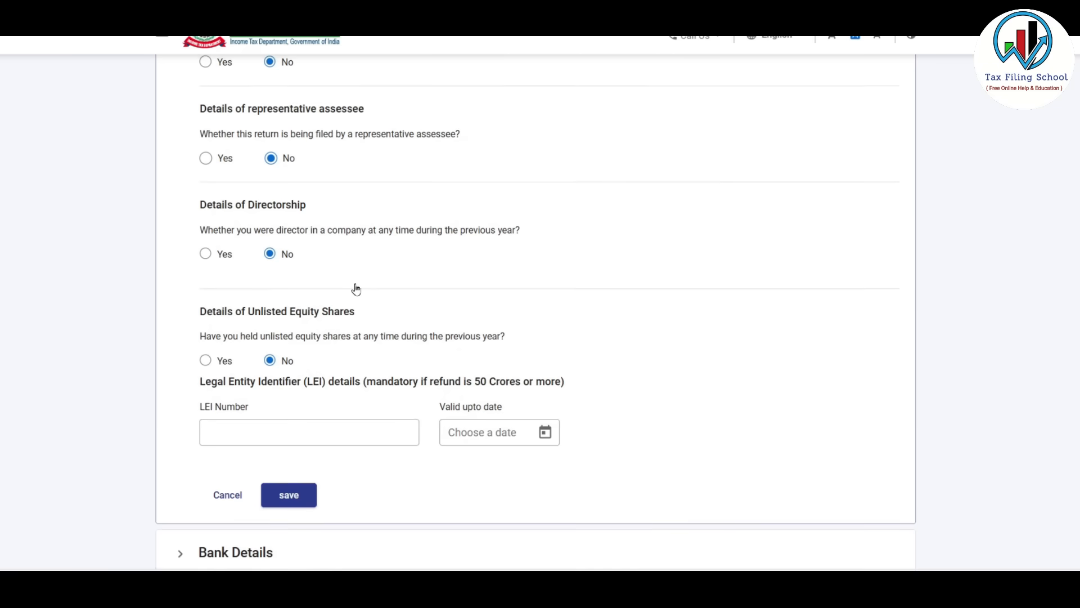
scroll(355, 288, down, 2)
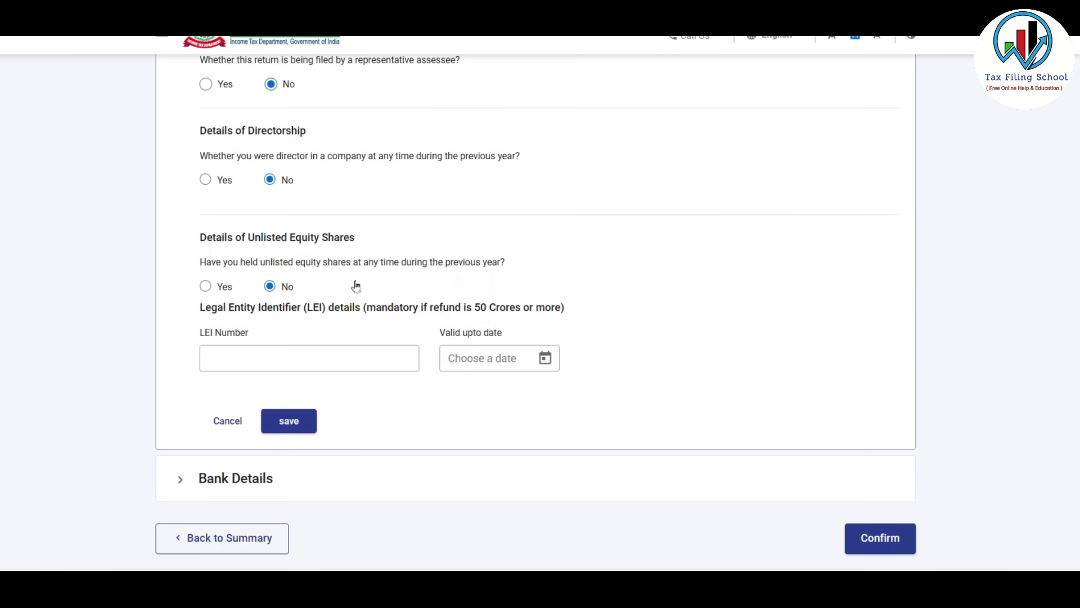
click(290, 426)
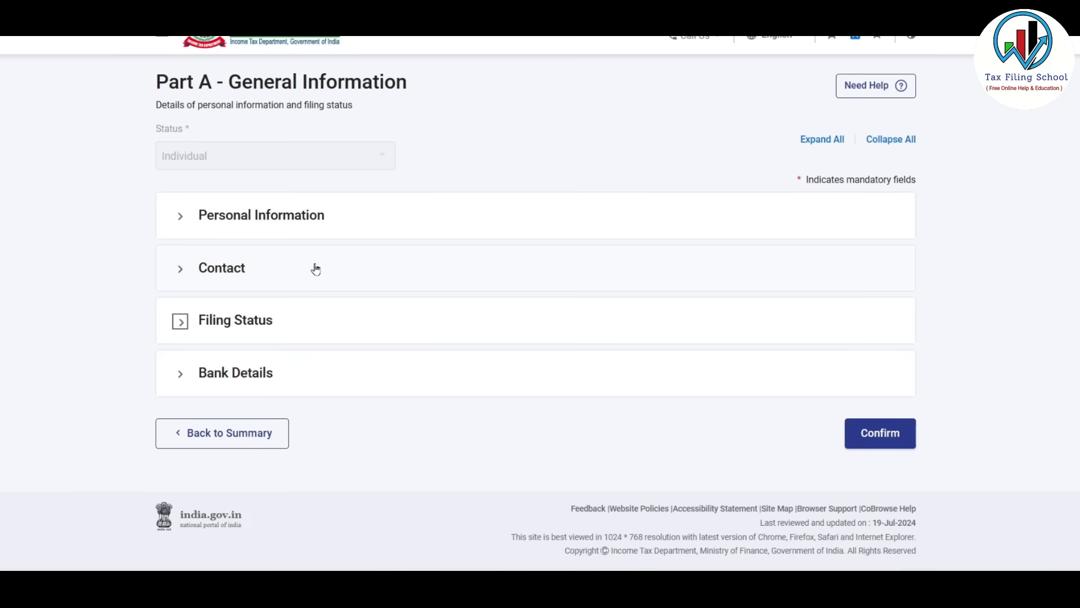
Step: Review the bank account under Bank Details and confirm Part A - General Information
click(250, 377)
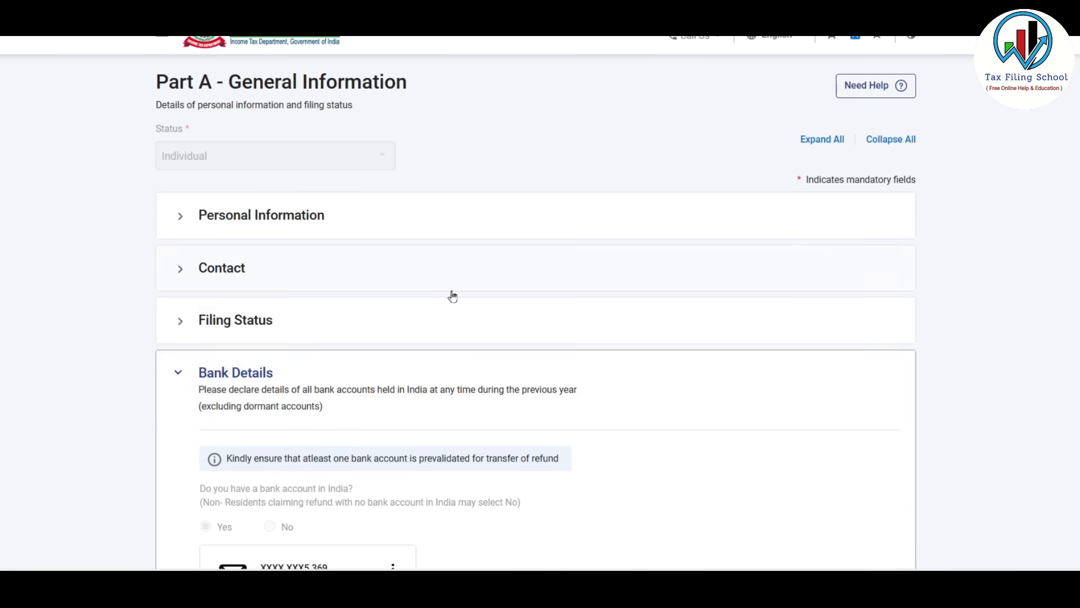
scroll(451, 294, down, 3)
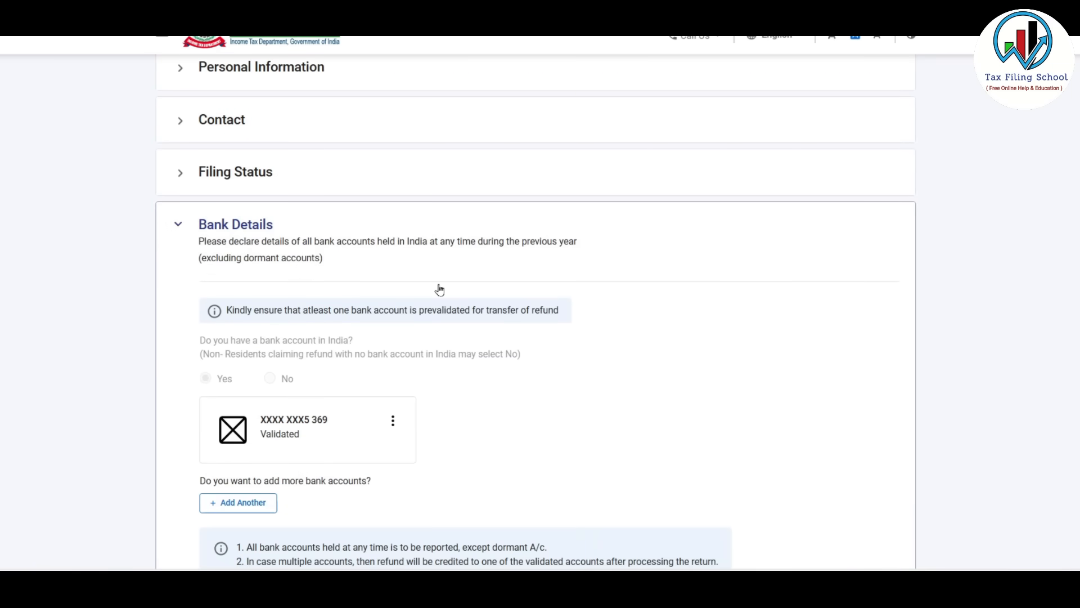
scroll(440, 289, down, 3)
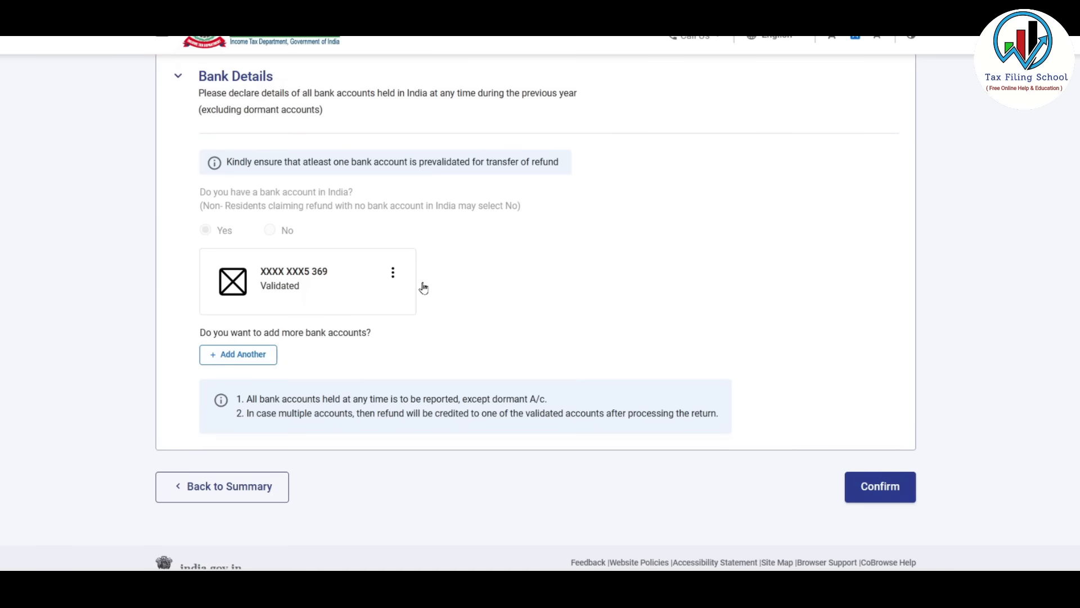
click(888, 487)
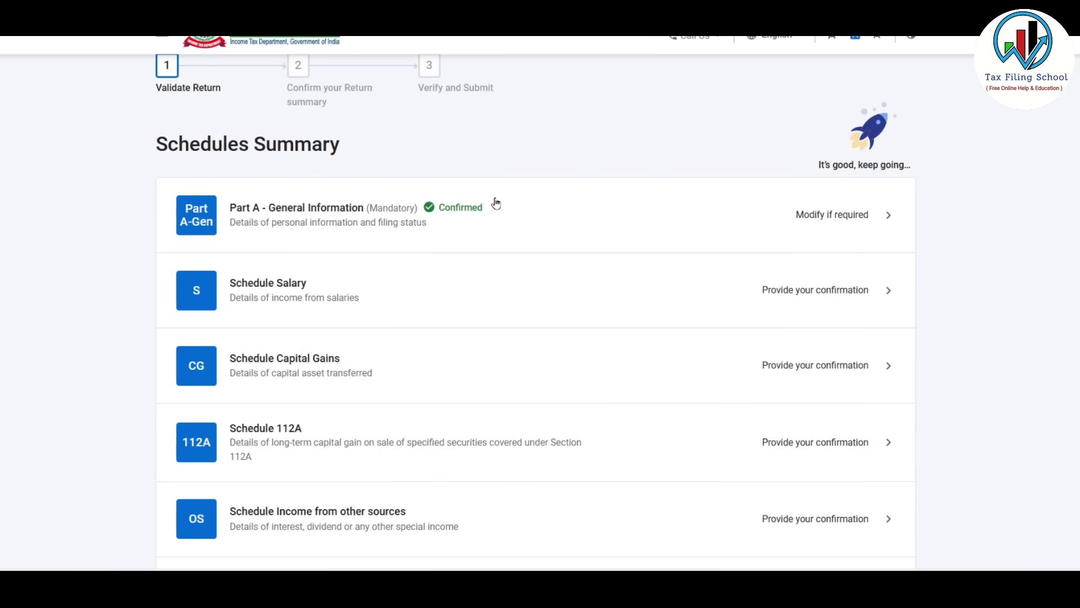
Step: Open Schedule Salary and start adding an employer under Gross Salary
scroll(405, 224, down, 1)
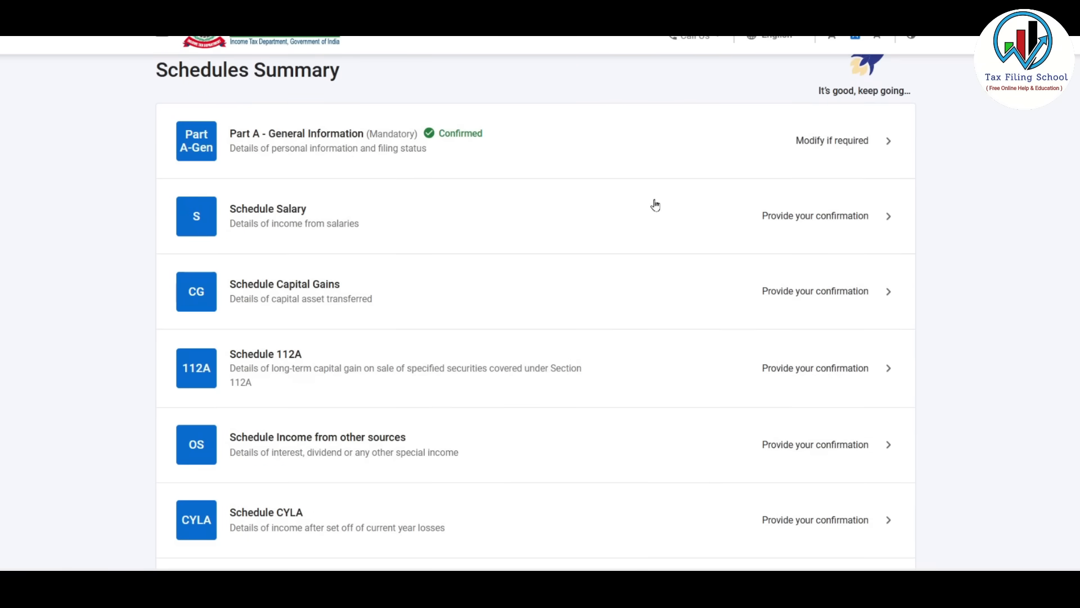
click(686, 222)
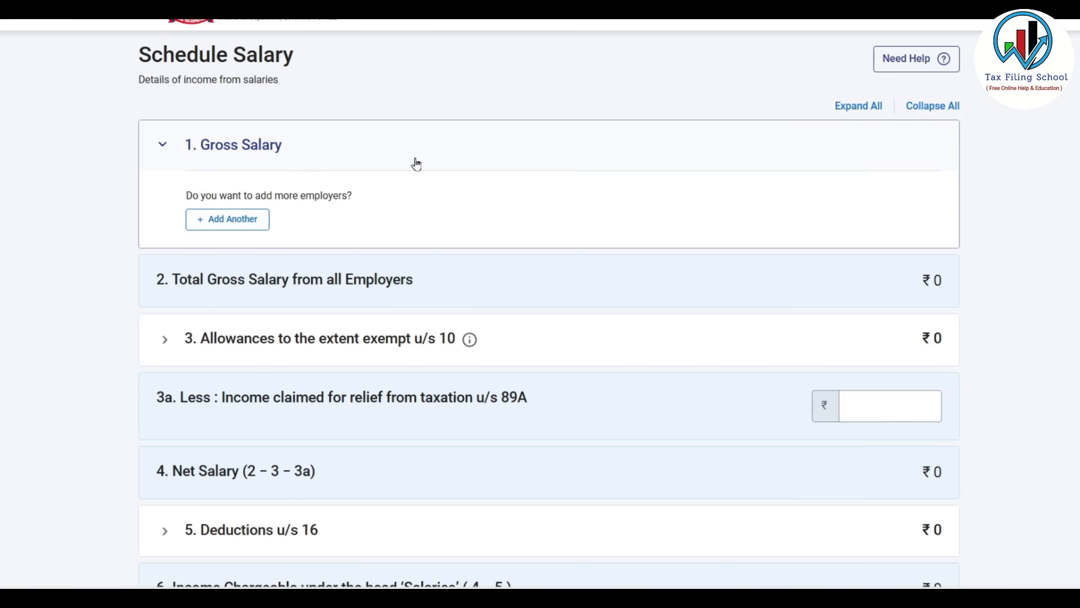
scroll(583, 367, down, 2)
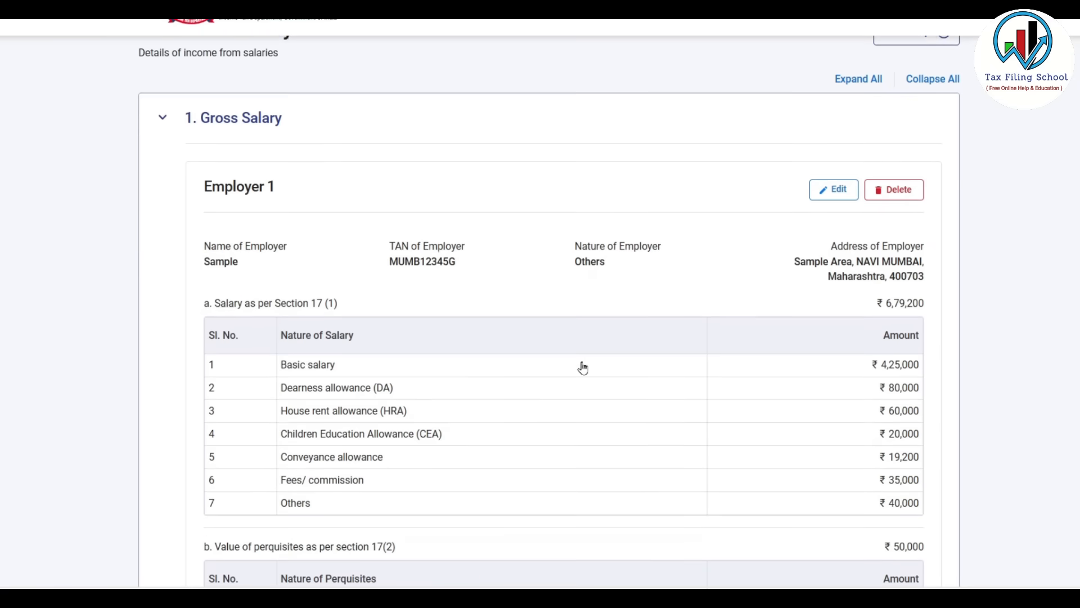
scroll(583, 366, down, 1)
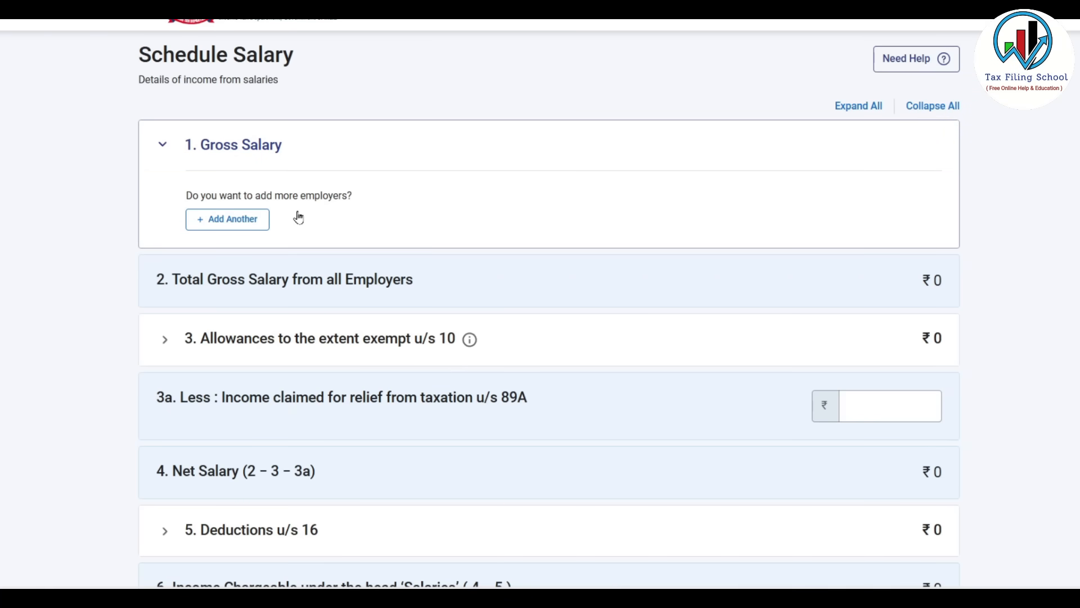
click(249, 220)
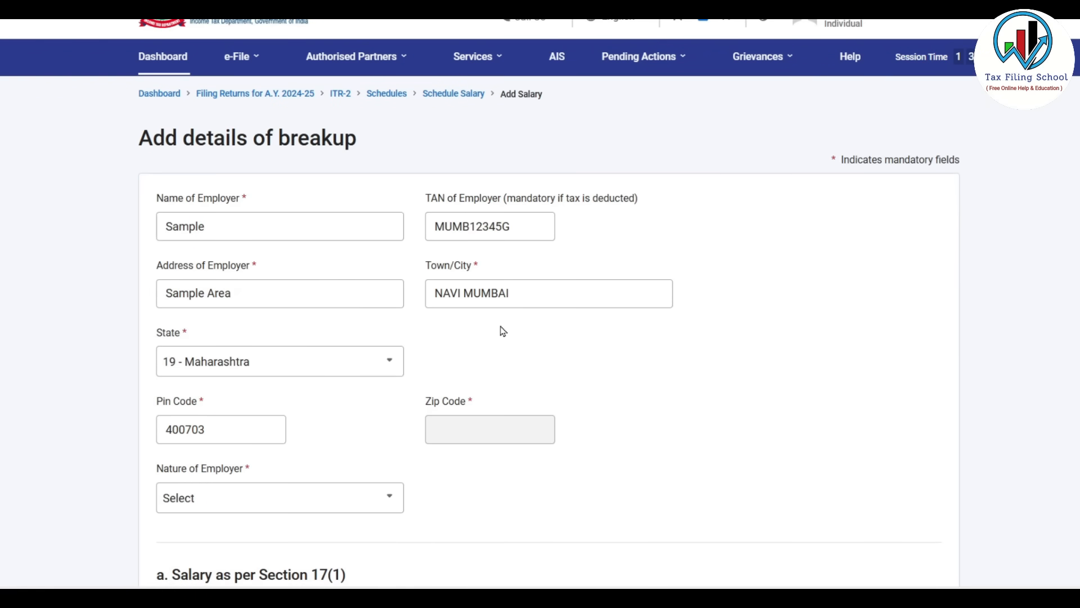
Step: Set the Nature of Employer to Others in the employer's breakup details
scroll(250, 388, down, 2)
click(249, 389)
scroll(378, 448, down, 3)
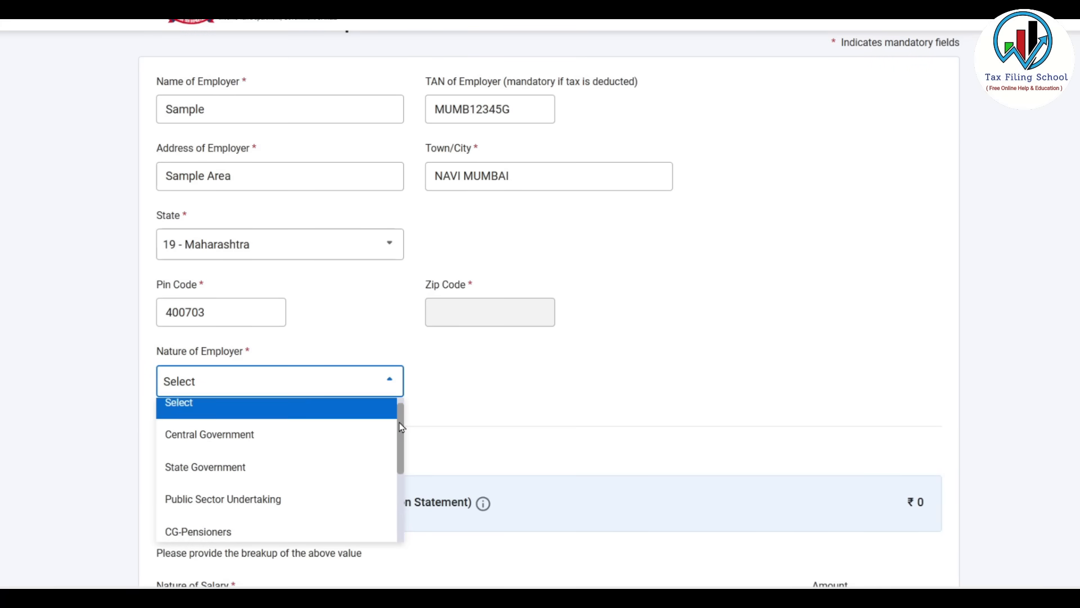
scroll(401, 483, up, 3)
scroll(374, 504, down, 3)
click(252, 527)
scroll(489, 405, down, 4)
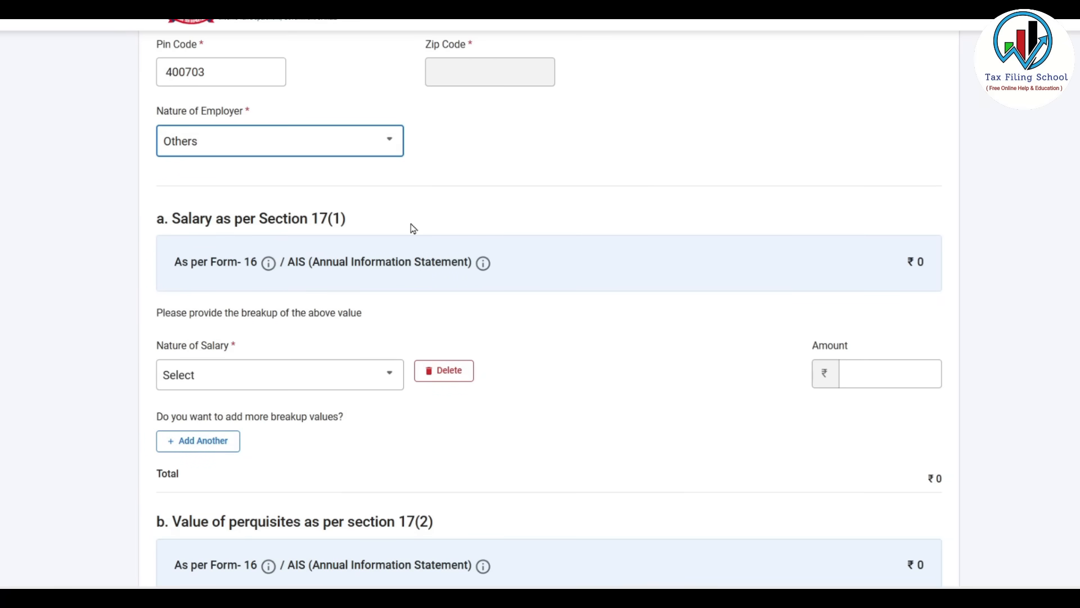
Step: Choose Basic salary as the first Nature of Salary under Salary as per Section 17(1)
scroll(394, 304, down, 3)
scroll(502, 317, down, 9)
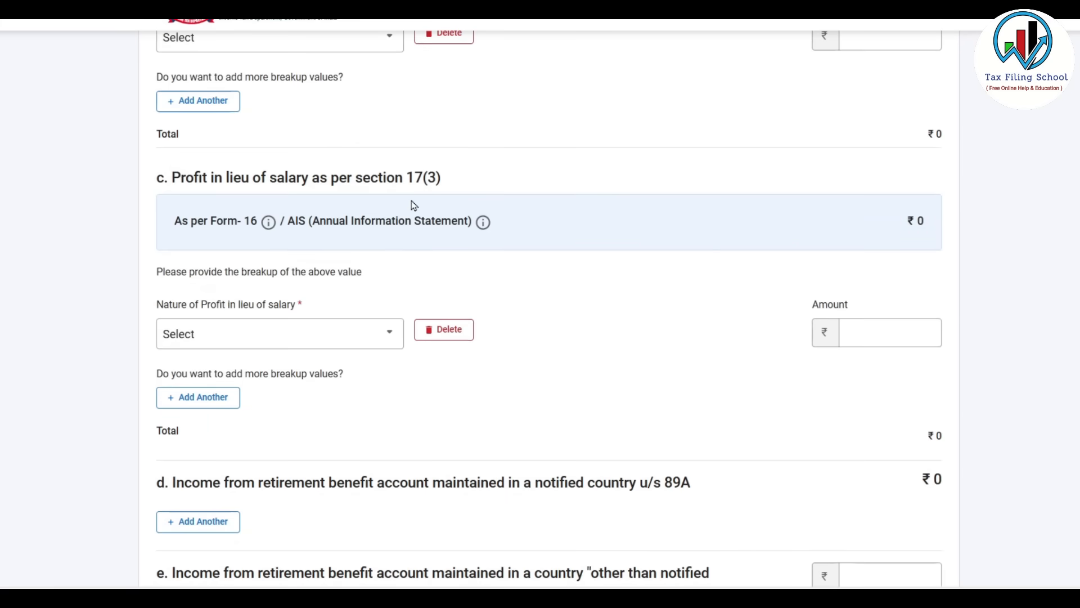
scroll(489, 265, up, 9)
scroll(491, 267, up, 2)
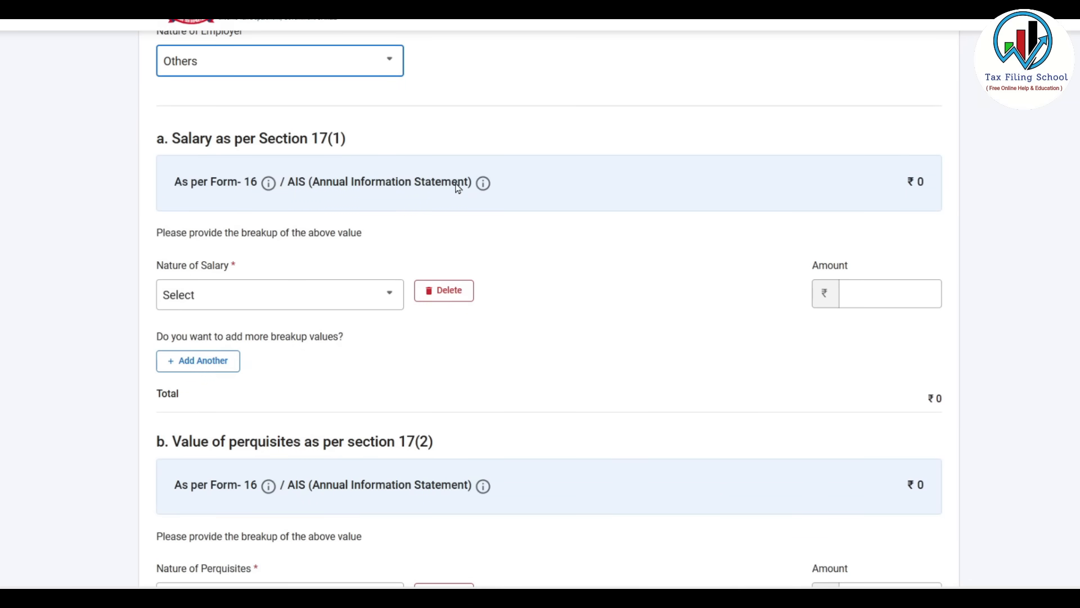
click(379, 298)
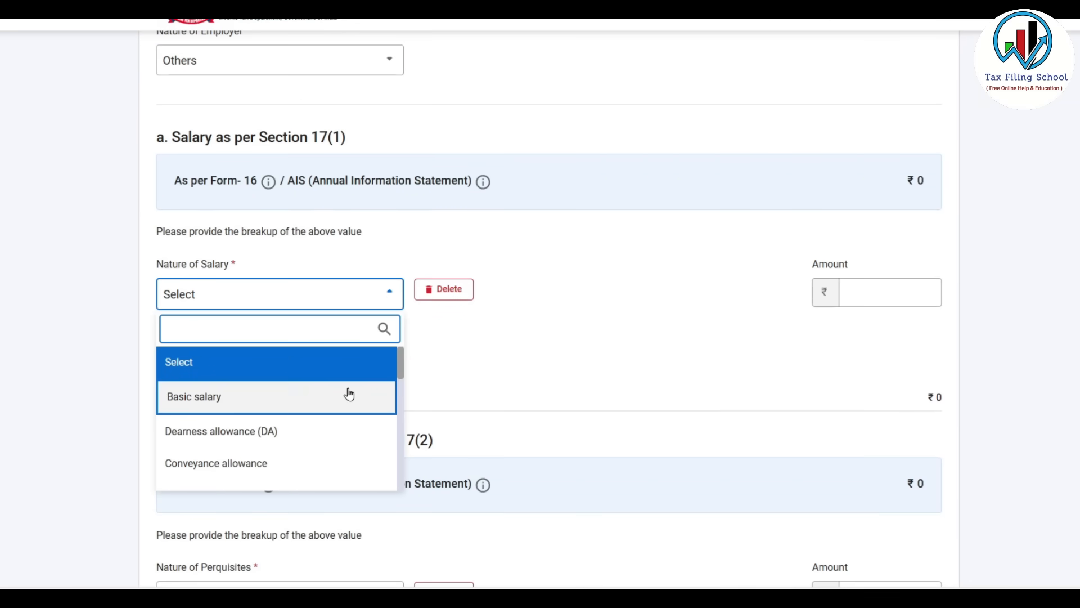
click(350, 394)
click(367, 304)
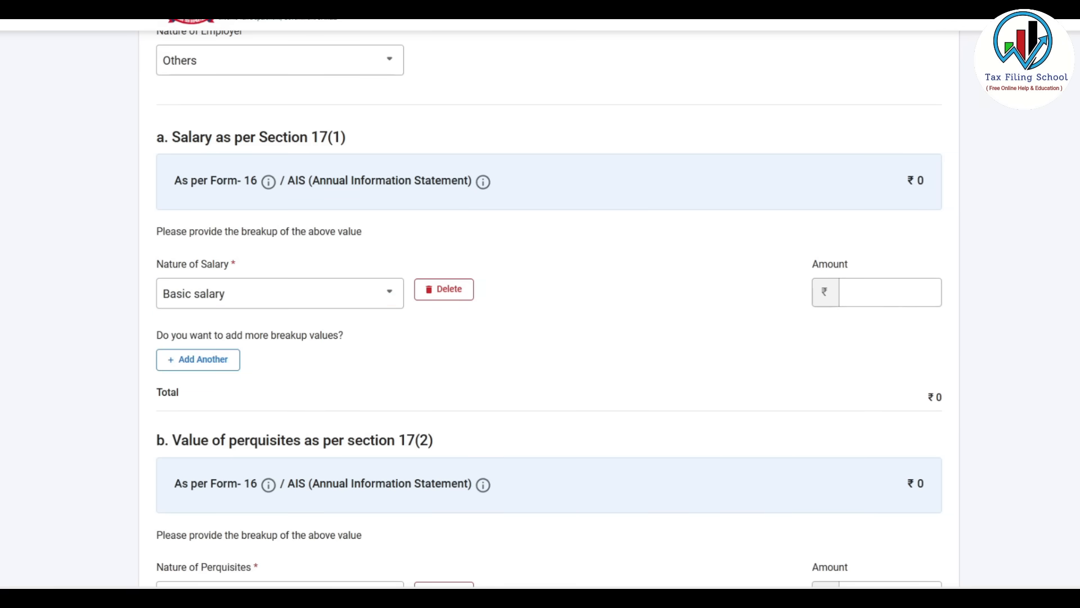
Step: Switch to the Excel workbook and examine the Section 17(1) salary components on the Annex sheet
key(alt+Tab)
click(121, 561)
click(590, 162)
click(174, 561)
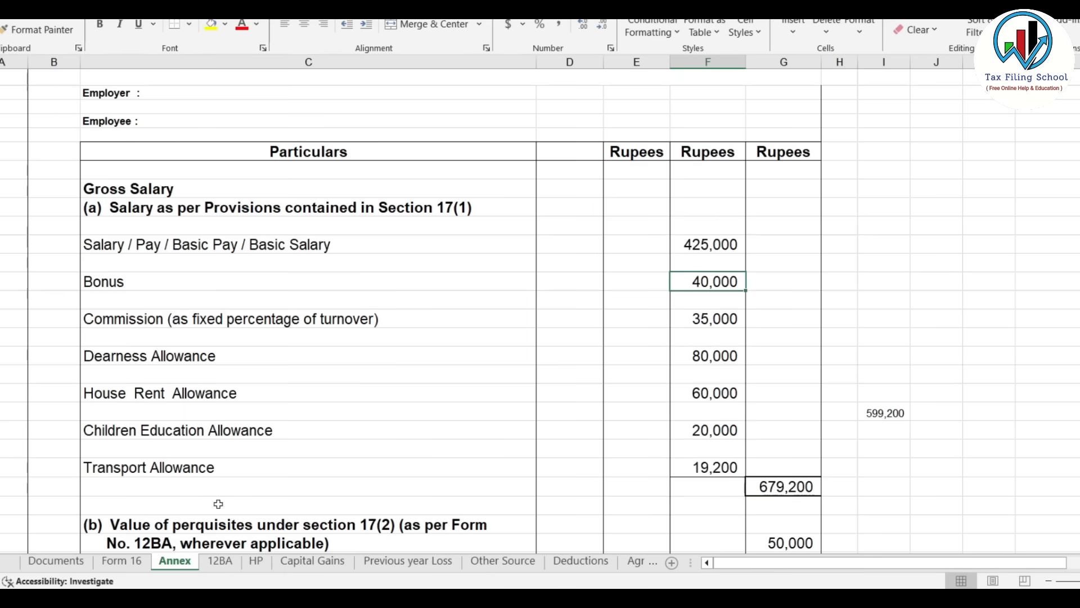
drag(707, 244, 707, 467)
Step: Back in the tax return, enter basic salary 4,25,000, dearness allowance 80,000, house rent allowance 60,000 and Children Education Allowance 20,000
key(alt+Tab)
scroll(301, 463, up, 3)
click(299, 442)
click(873, 340)
text(2400)
key(alt+Tab)
key(alt+Tab)
key(BackSpace)
key(BackSpace)
key(BackSpace)
key(BackSpace)
key(BackSpace)
text(20000)
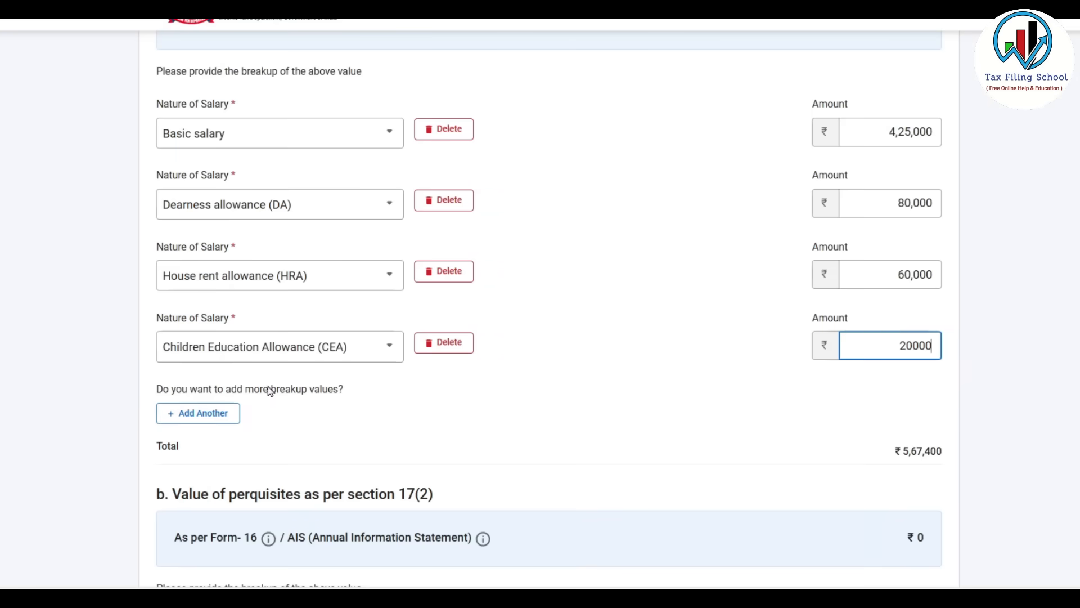
Step: Add a Conveyance allowance of 19,200 to the Section 17(1) salary breakup
click(228, 414)
click(243, 419)
scroll(285, 348, down, 3)
key(alt+Tab)
key(alt+Tab)
Step: Add Fees/commission of 35,000 to the Section 17(1) salary breakup
click(197, 545)
click(277, 487)
scroll(301, 394, down, 5)
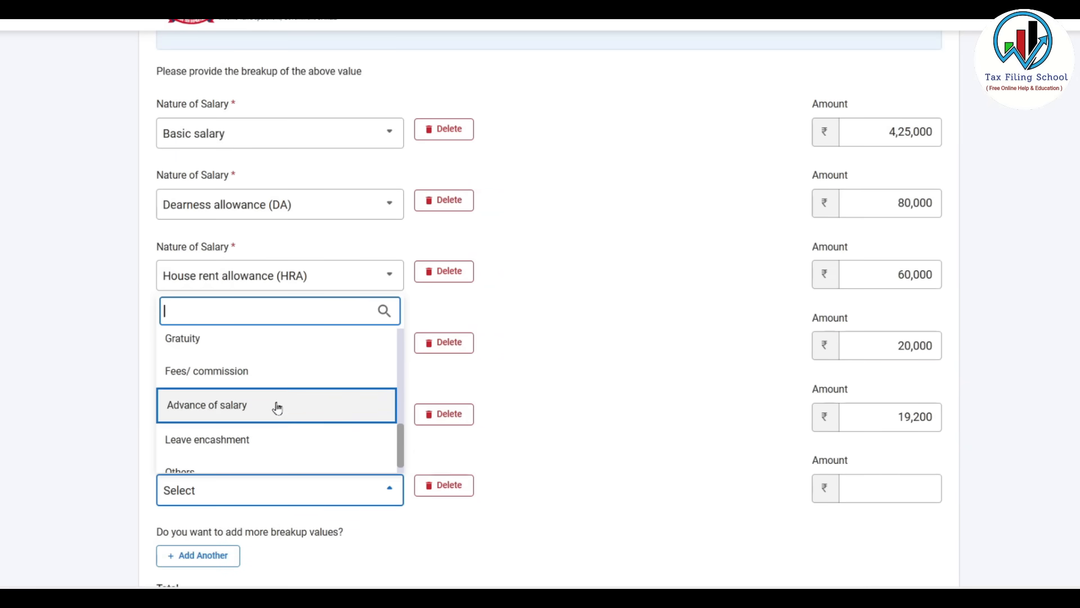
click(258, 354)
click(877, 488)
text(35000)
Step: Add a salary item of nature Others with the description Bonus and an amount of 40,000
click(198, 555)
click(270, 561)
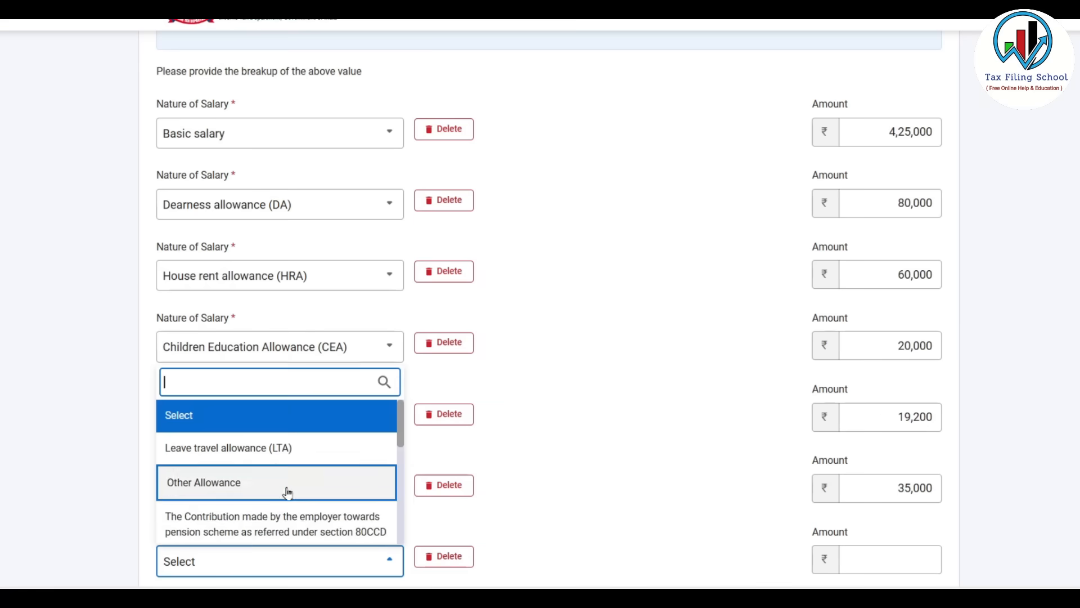
scroll(284, 492, down, 5)
click(282, 526)
scroll(337, 478, down, 3)
click(552, 402)
text(Bonus)
key(alt+Tab)
key(alt+Tab)
click(878, 396)
text(400000)
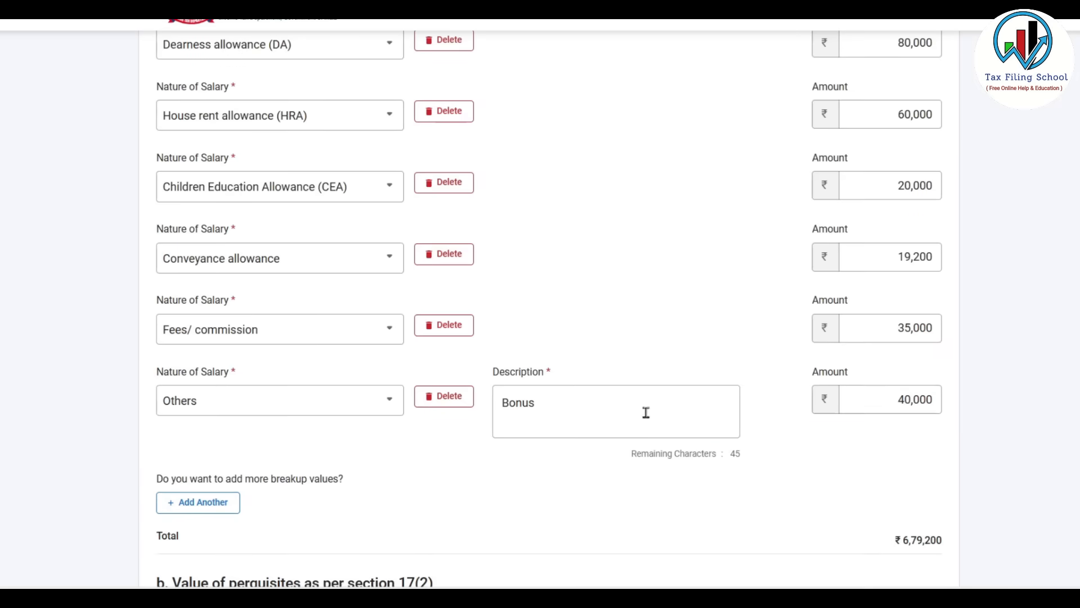
Step: Enter perquisites of 30,000 concessional loans, 10,000 gifts and 10,000 other benefits, plus 50,000 profit in lieu of salary as Any other
scroll(771, 374, down, 3)
scroll(782, 415, up, 1)
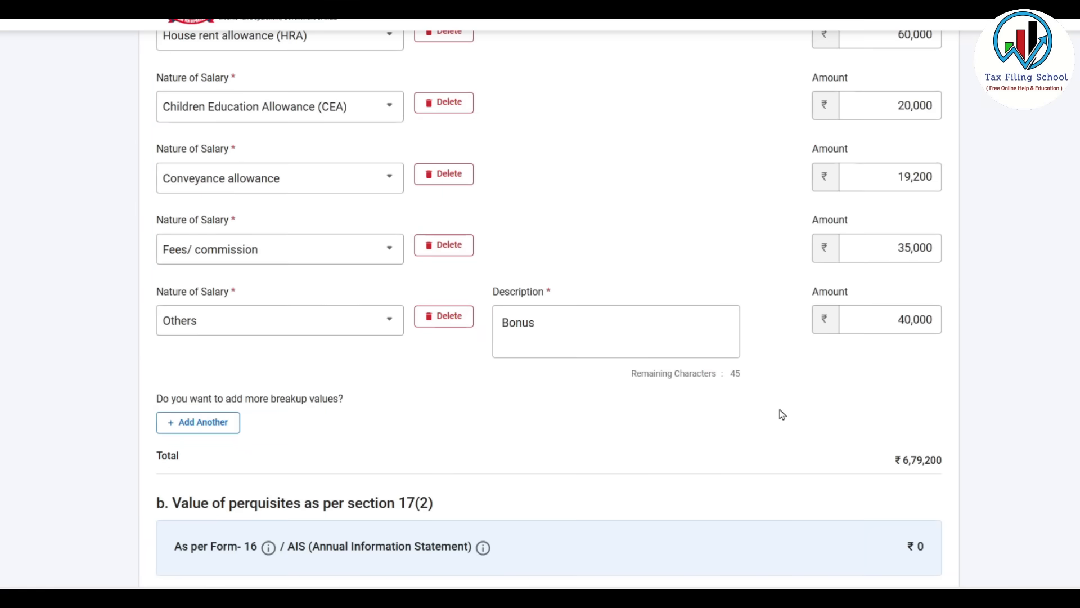
scroll(782, 415, down, 7)
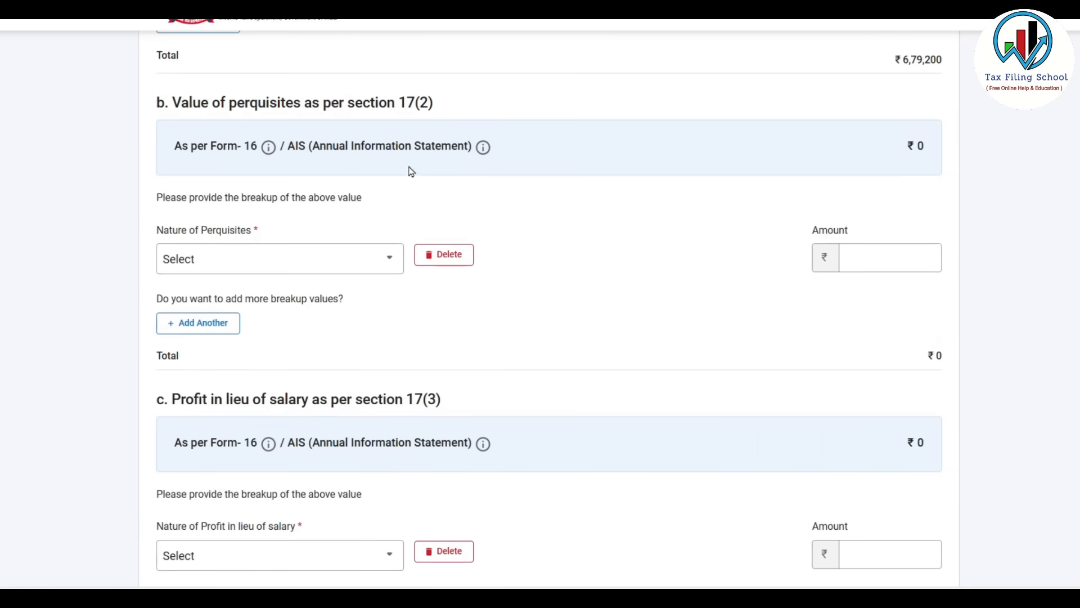
scroll(600, 198, down, 3)
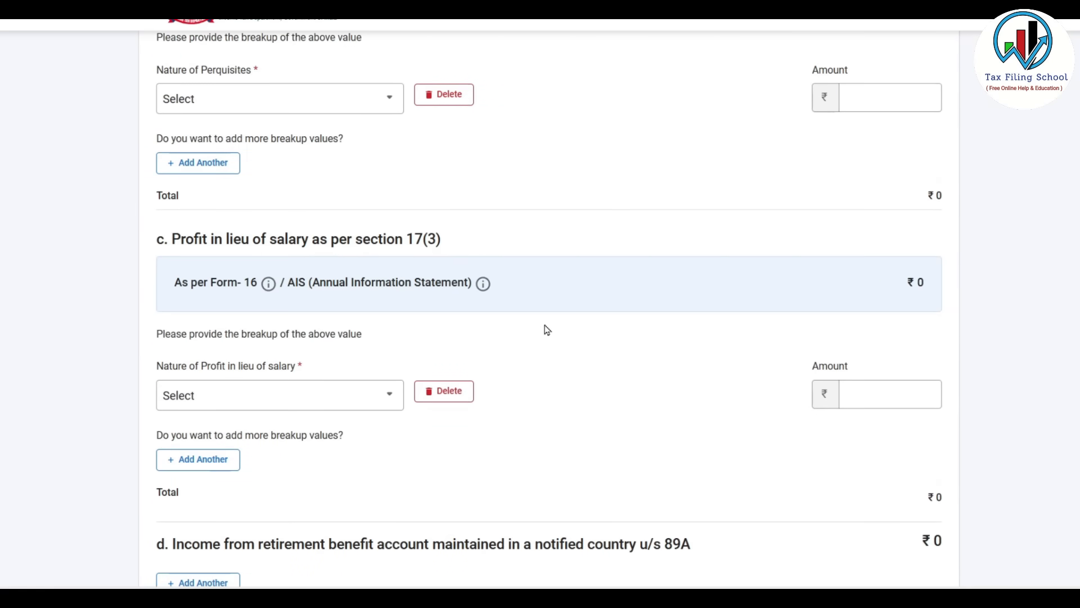
scroll(542, 328, up, 3)
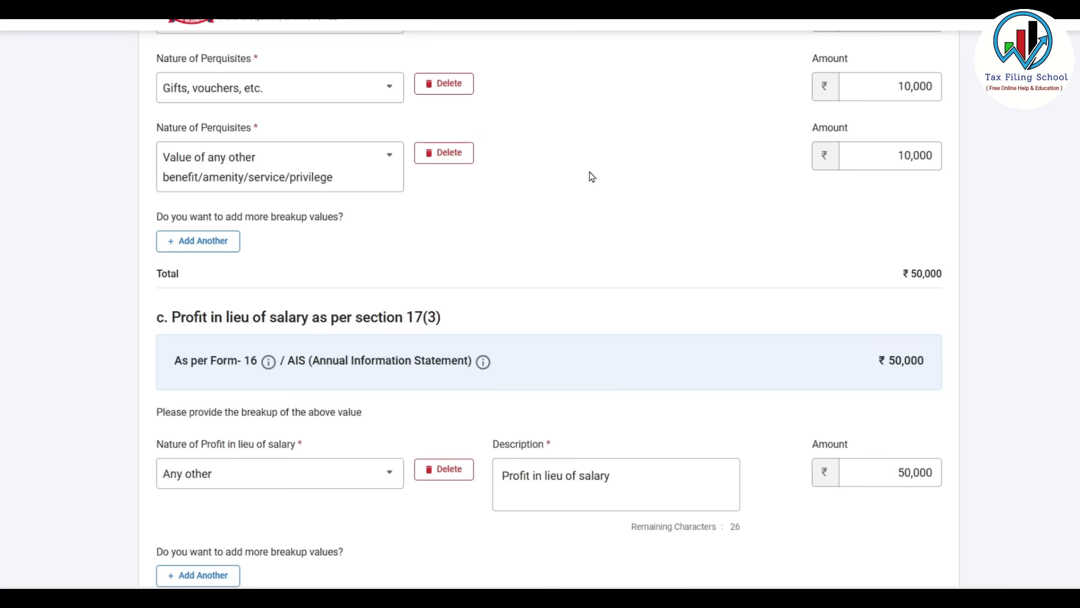
Step: Review the completed salary breakup and add the employer to Gross Salary
scroll(683, 224, up, 3)
scroll(685, 224, down, 10)
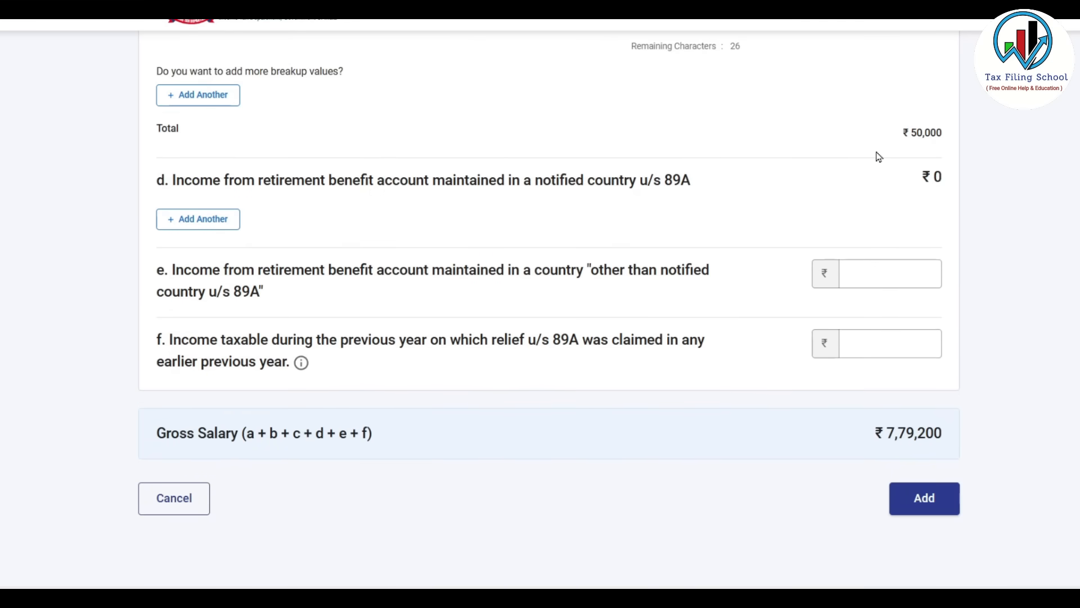
scroll(879, 157, down, 2)
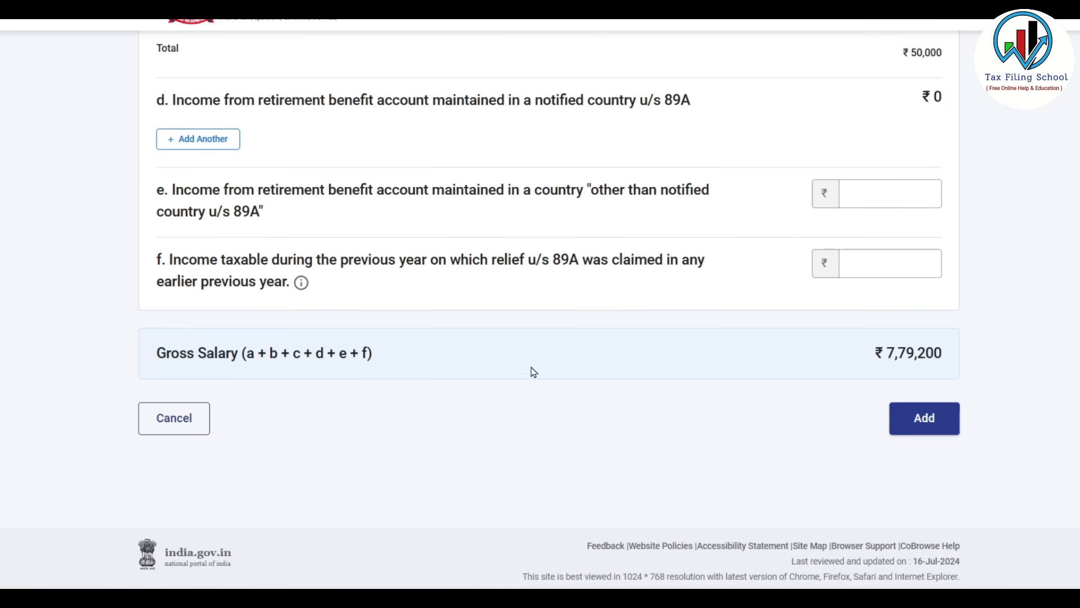
click(933, 429)
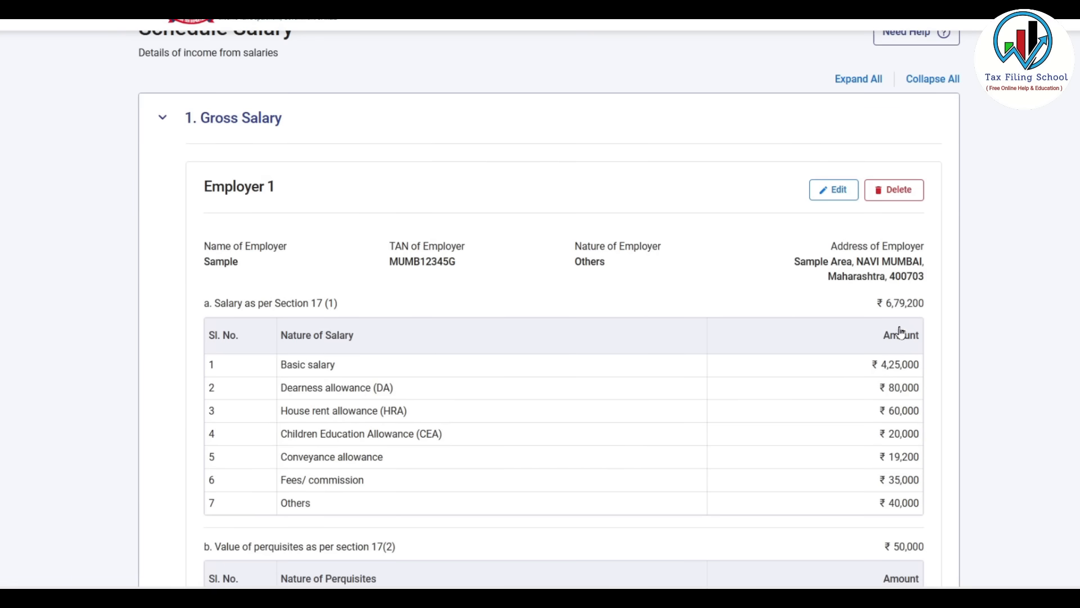
Step: Add an exempt allowance of 32,000 as Sec 10(13A)-House Rent Allowance under Allowances to the extent exempt u/s 10
scroll(855, 299, down, 8)
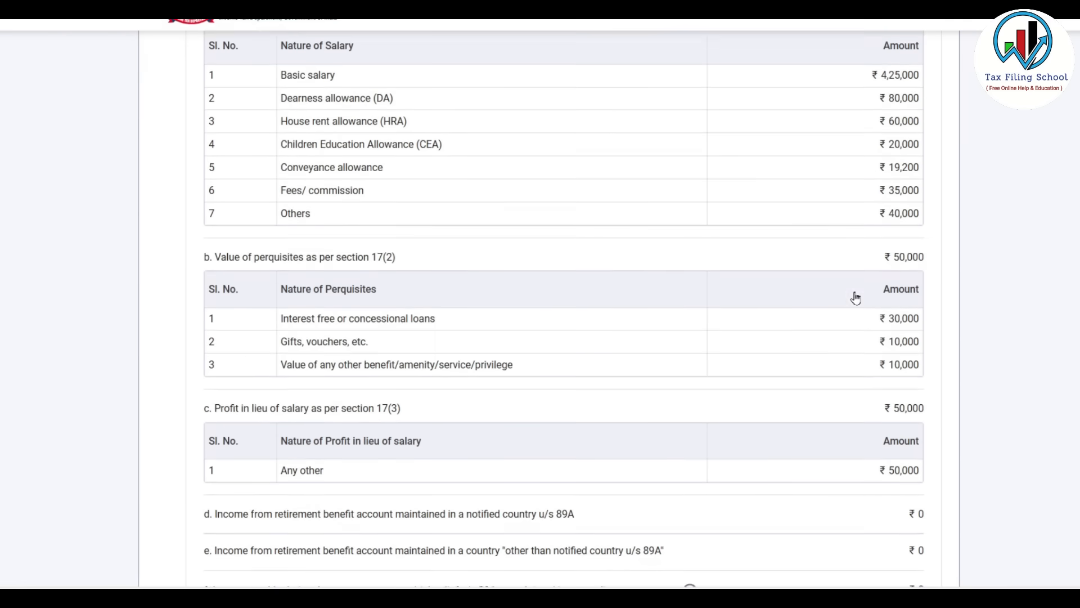
scroll(855, 298, down, 5)
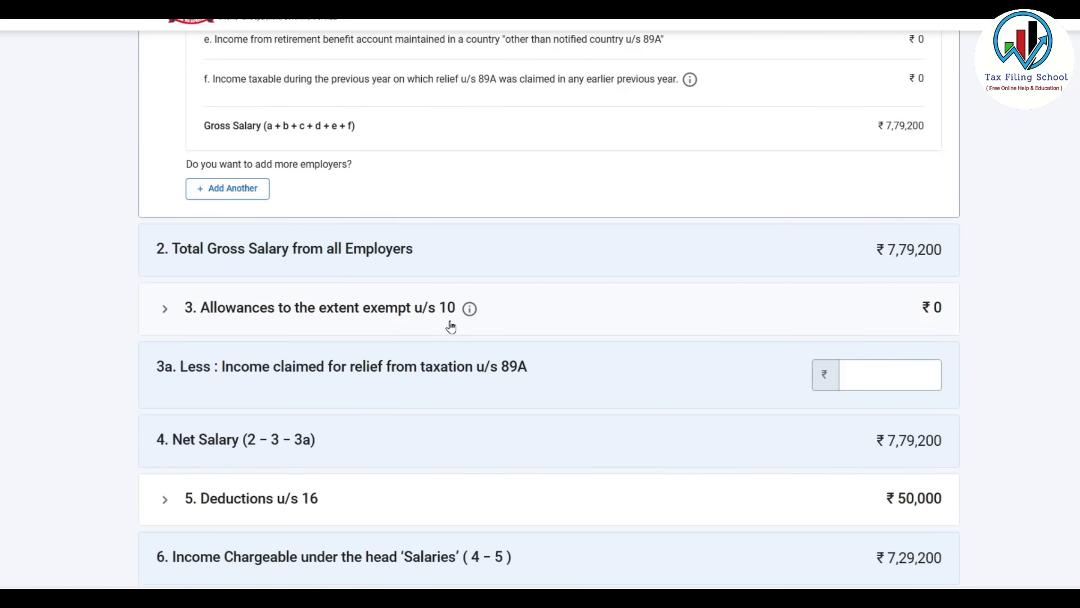
click(419, 313)
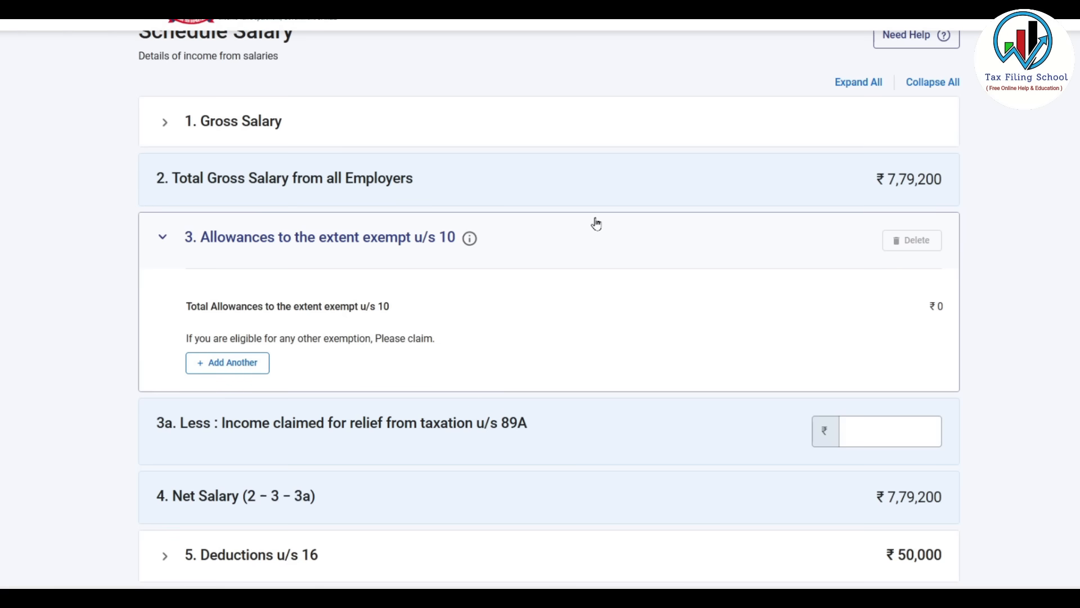
click(245, 364)
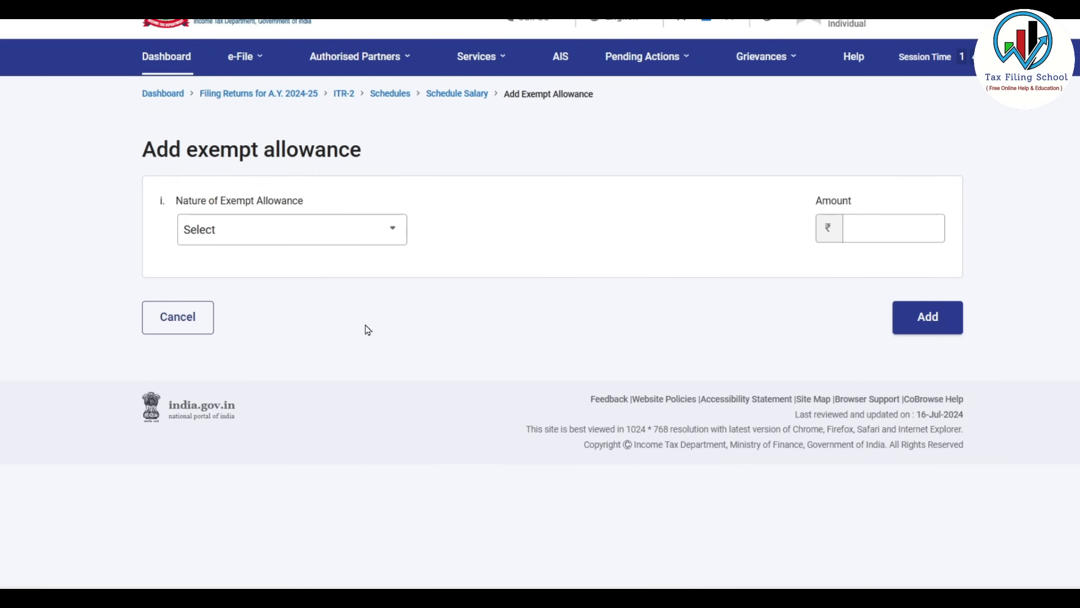
click(382, 232)
drag(404, 295, 403, 360)
click(265, 330)
click(900, 228)
text(32,000)
click(919, 384)
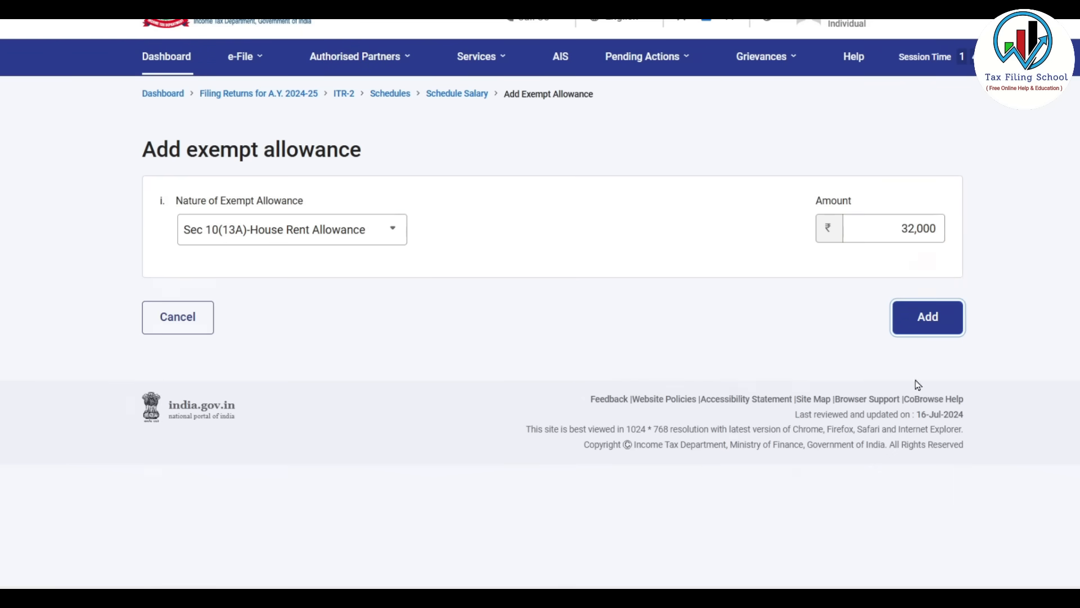
click(935, 319)
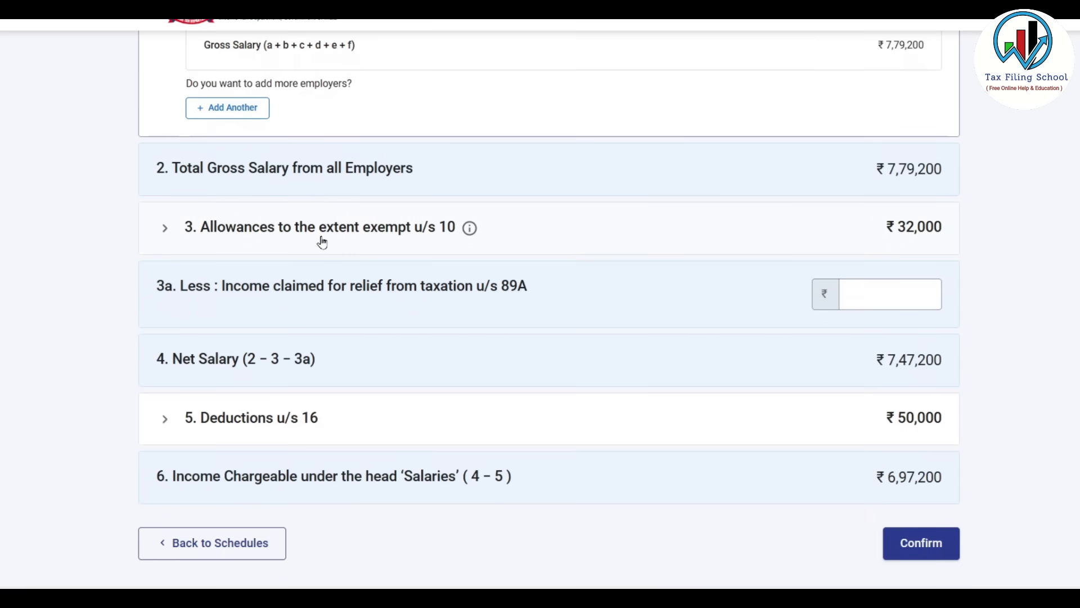
Step: Add a second exempt allowance of 2,400 under Sec 10(14)(ii) for prescribed allowances meeting personal expenses
click(402, 227)
scroll(391, 296, up, 3)
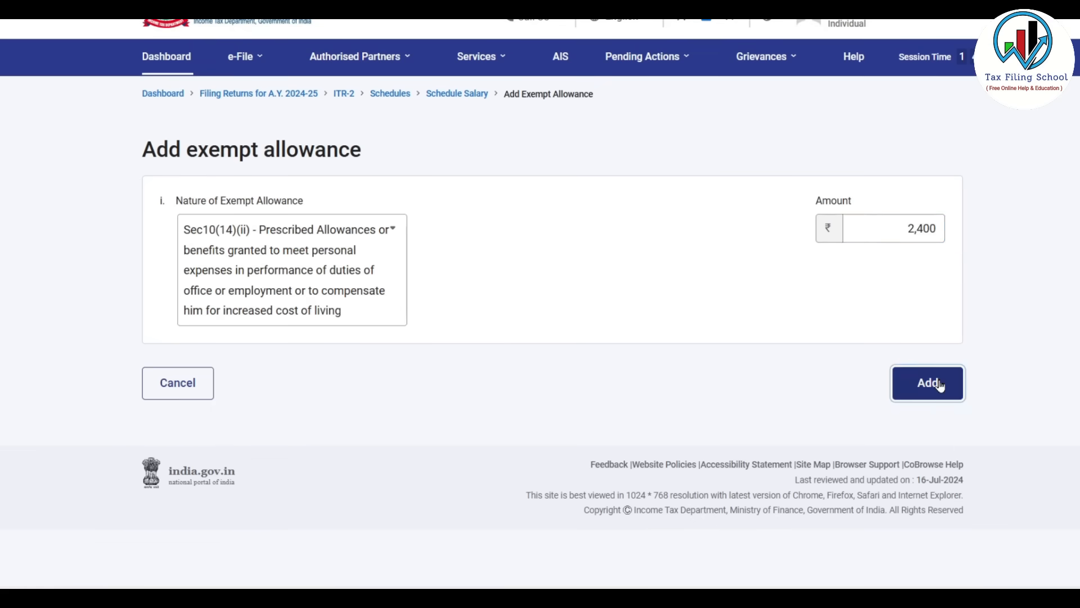
click(934, 382)
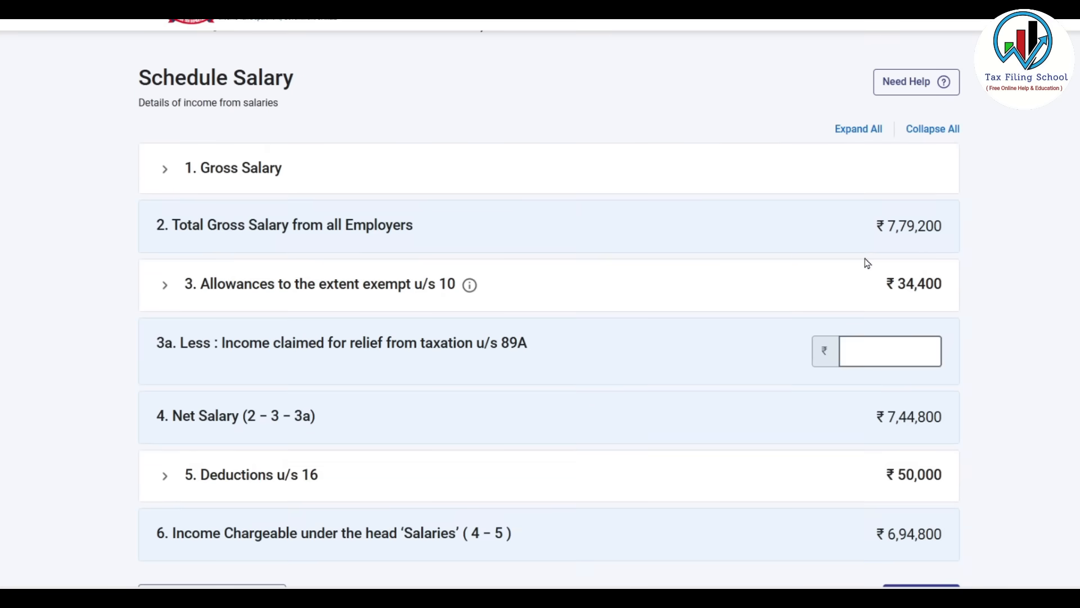
Step: Save a professional tax of 2,500 u/s 16(iii) in the deductions and confirm Schedule Salary
scroll(864, 261, down, 3)
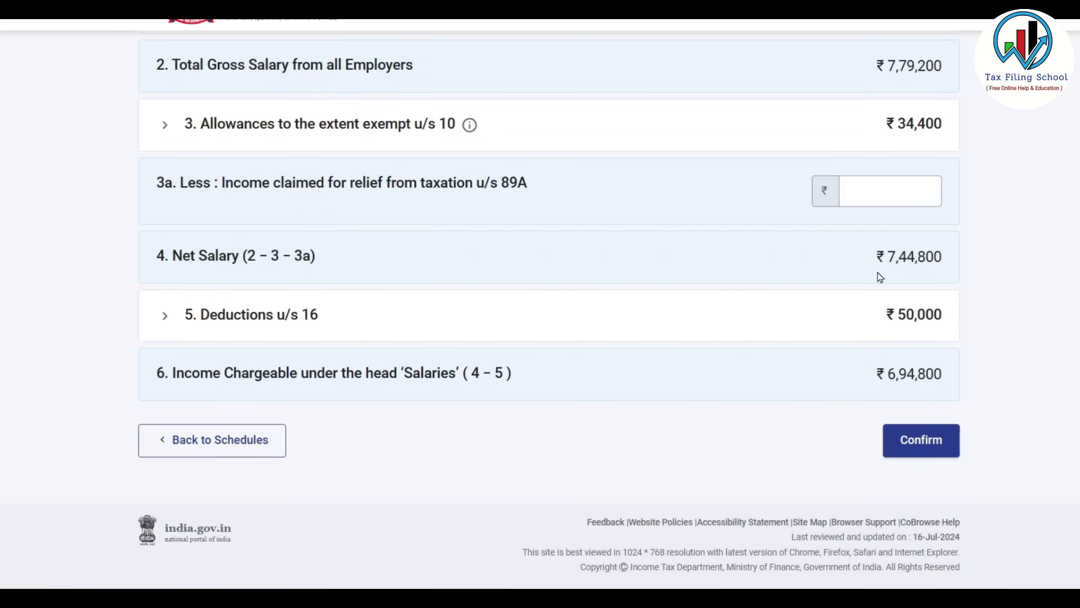
click(363, 325)
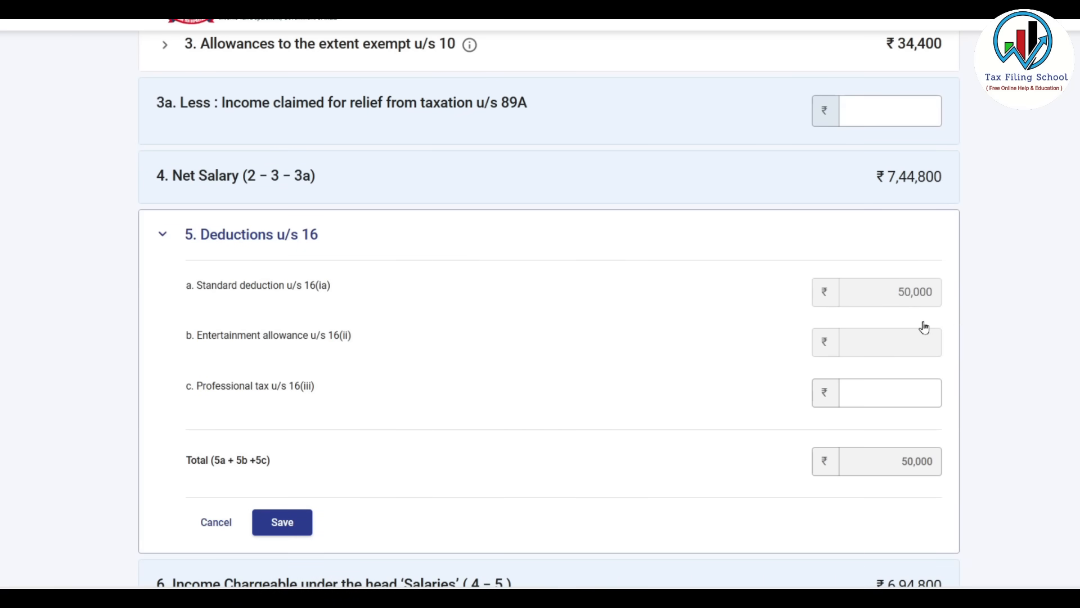
scroll(902, 297, down, 3)
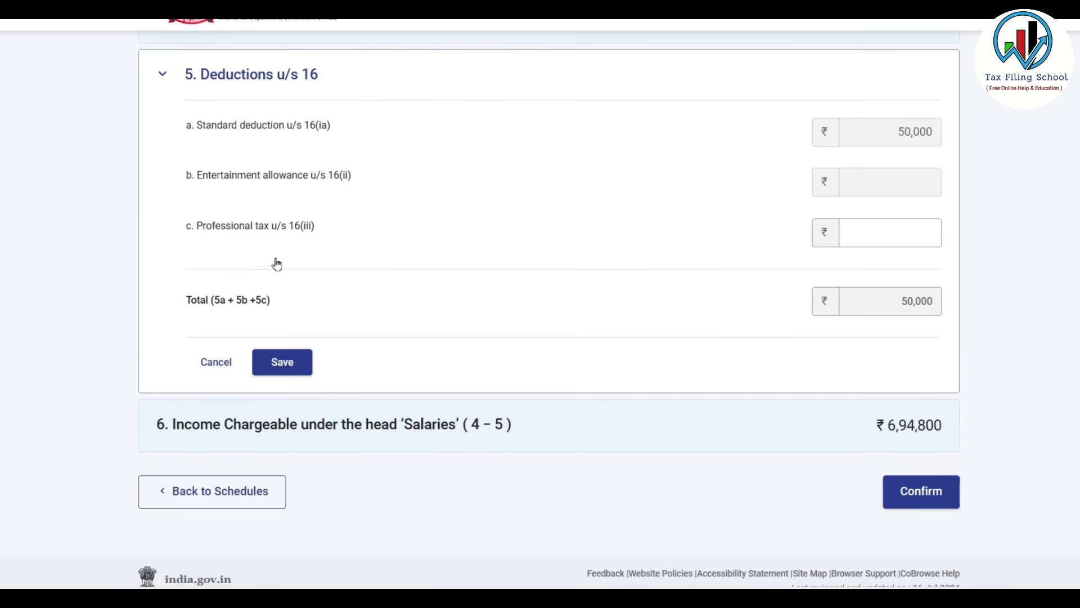
click(903, 234)
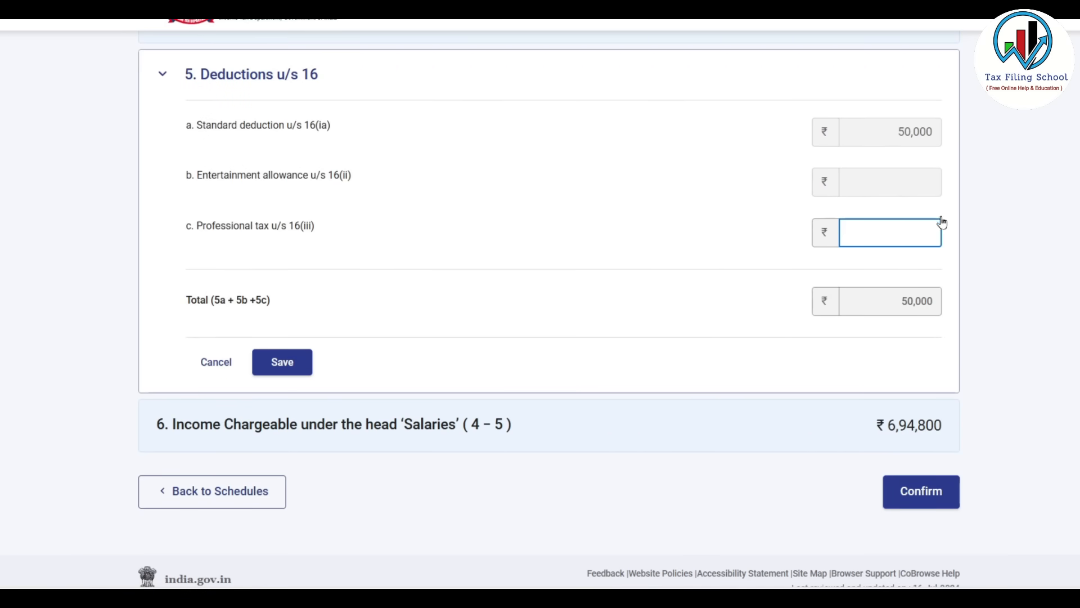
text(2500)
click(451, 278)
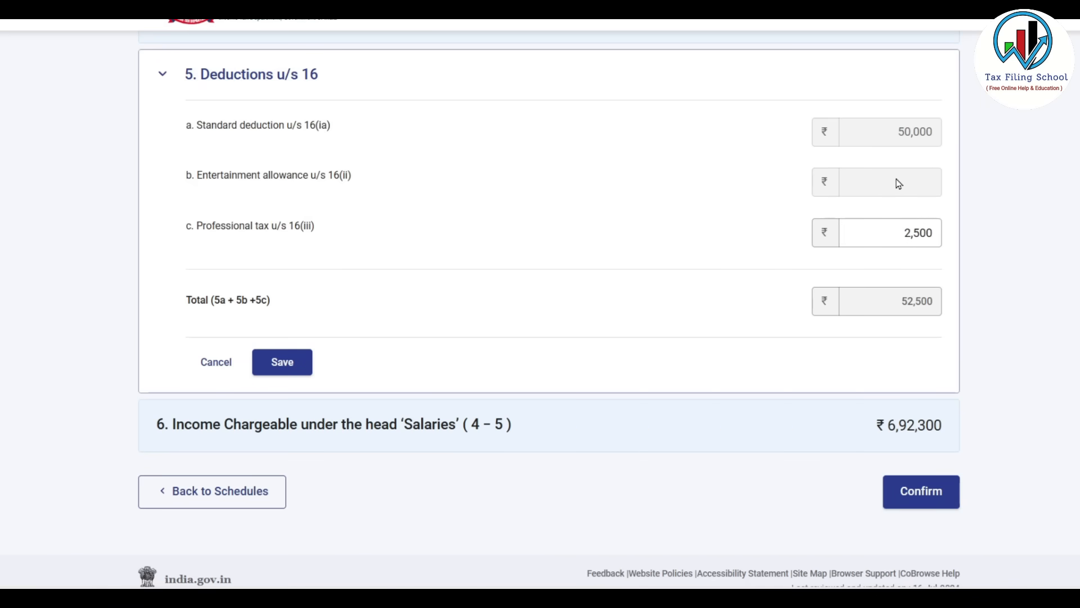
click(293, 373)
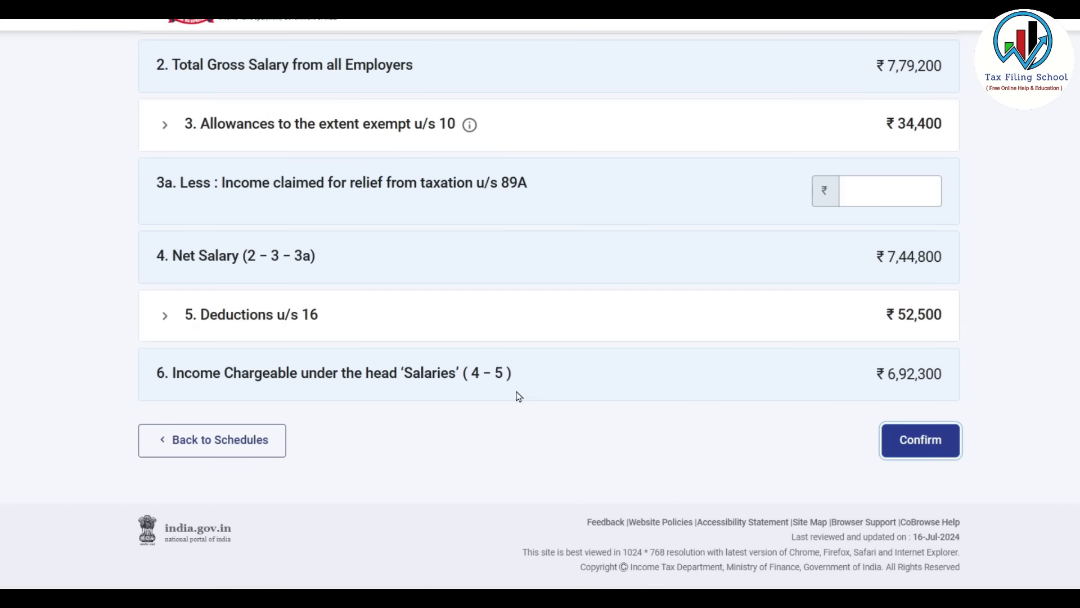
click(928, 443)
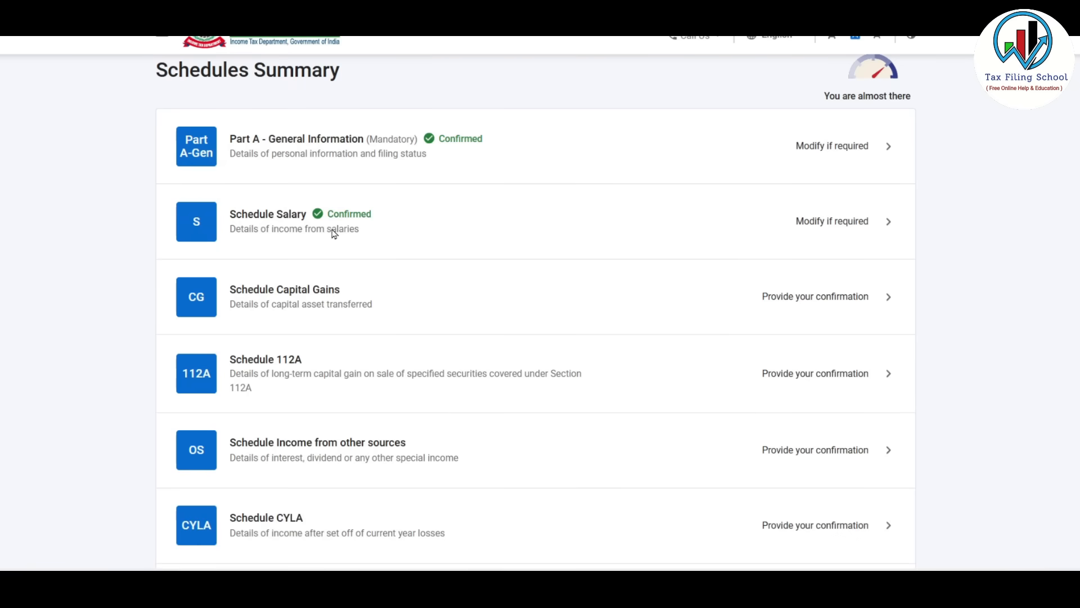
Step: Open Schedule Income from other sources and select the gross interest entry under income chargeable at normal rates
scroll(619, 226, down, 1)
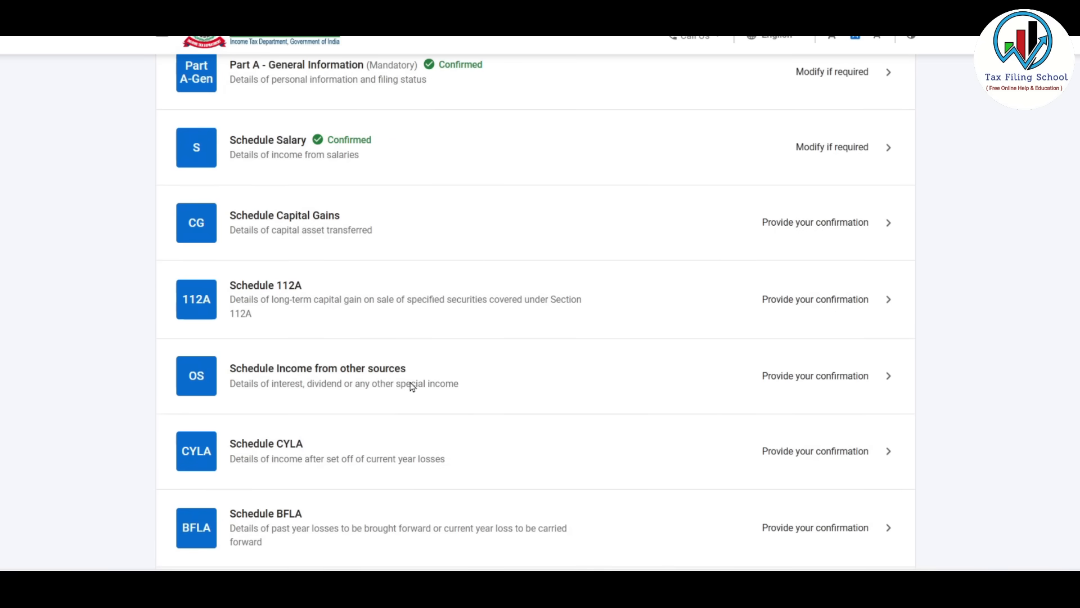
click(652, 379)
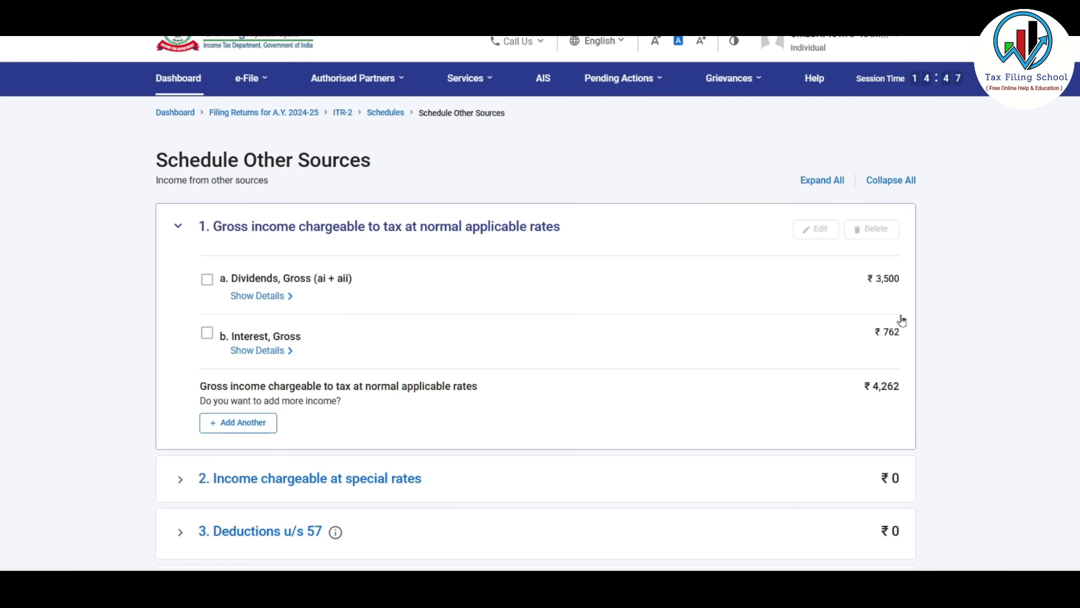
click(212, 336)
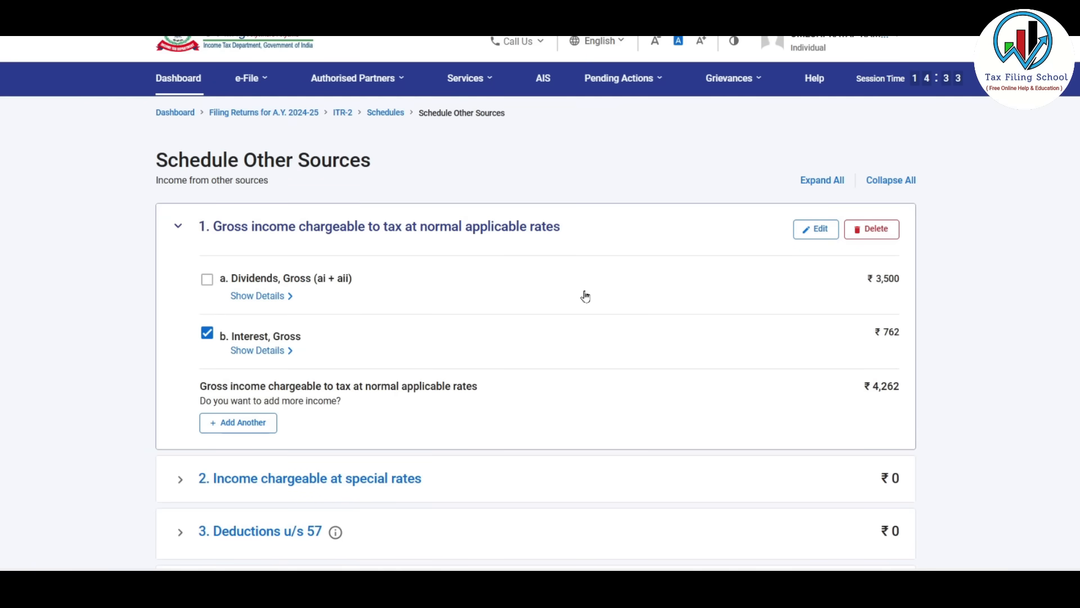
Step: Enter the period-wise dividend income for Sl. No. 1a(i) as 1,000, 0, 1,500, 500 and 500, and confirm Schedule Other Sources
scroll(585, 296, down, 10)
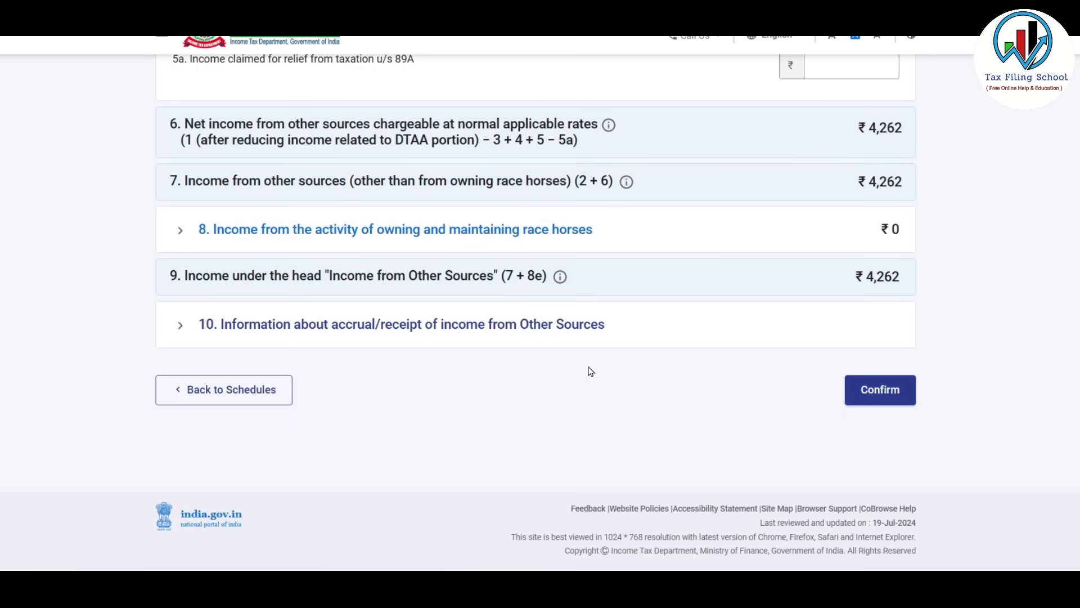
click(439, 324)
scroll(400, 330, down, 5)
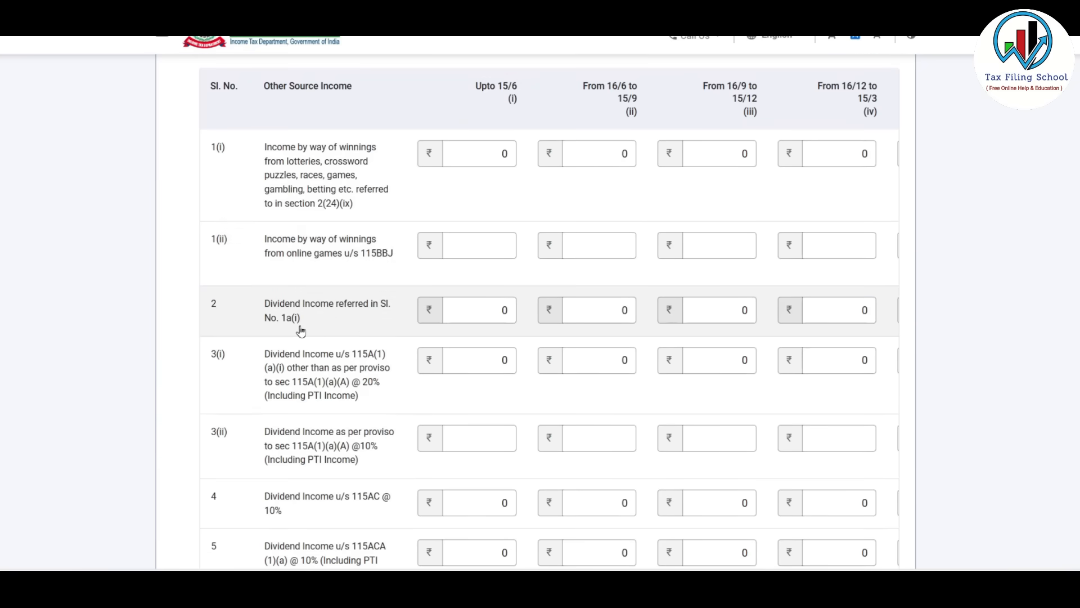
click(493, 312)
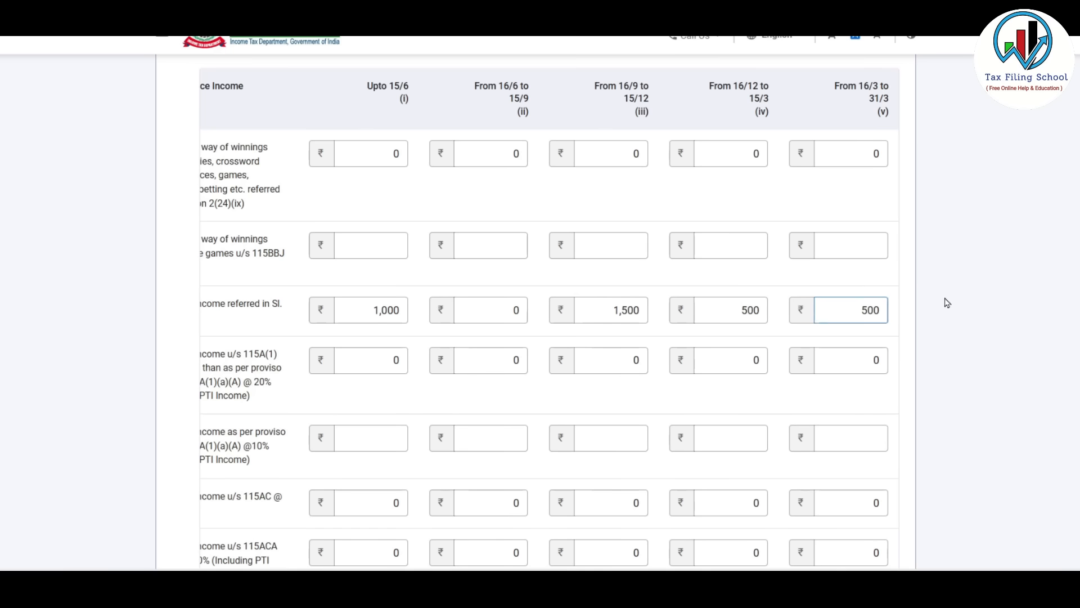
click(365, 324)
click(729, 305)
scroll(785, 294, down, 8)
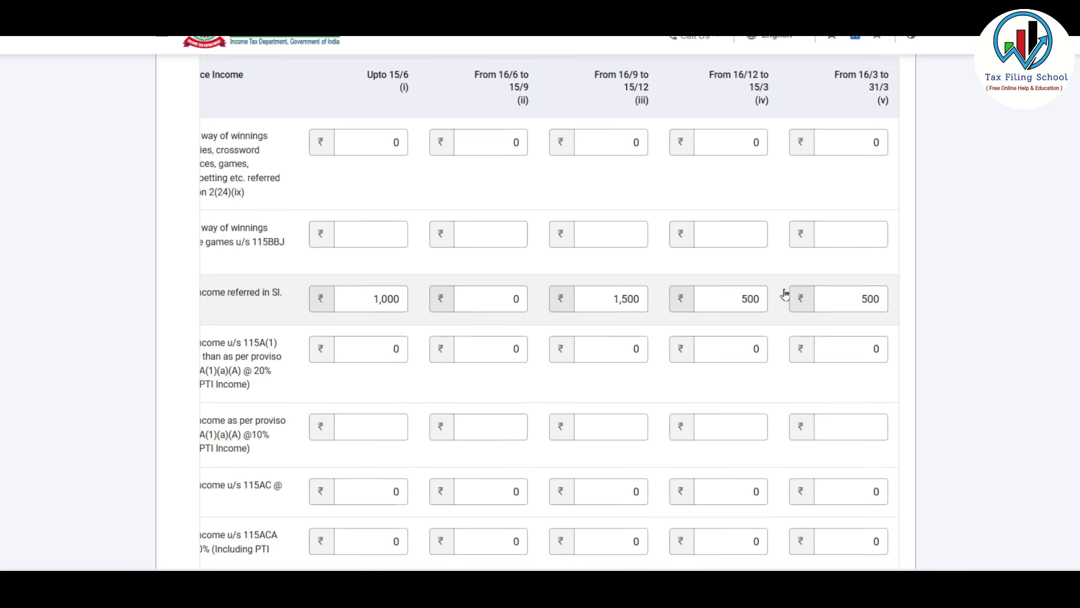
scroll(785, 295, up, 1)
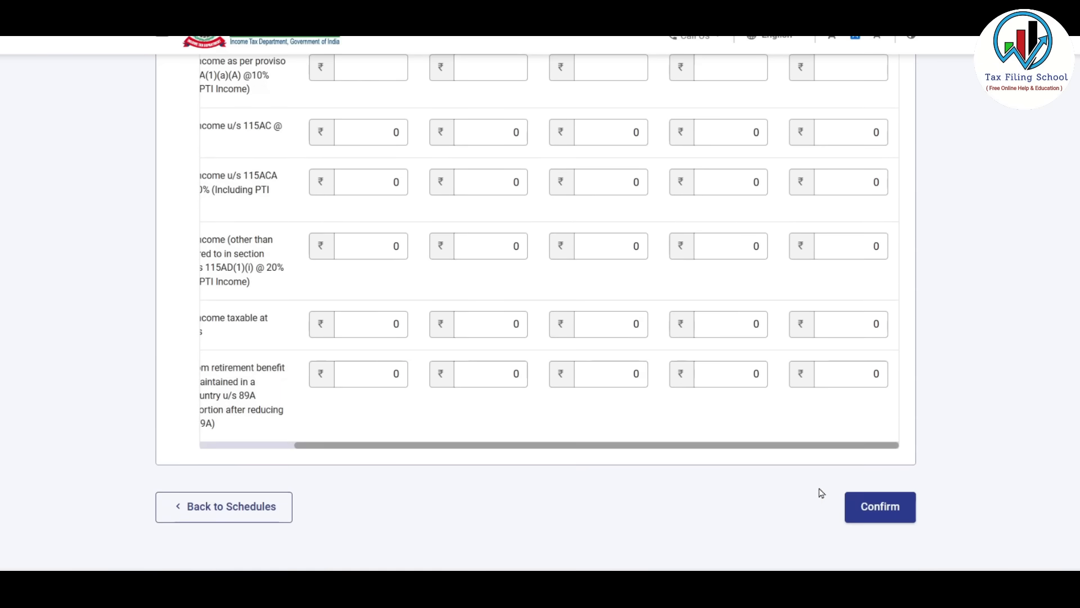
click(883, 506)
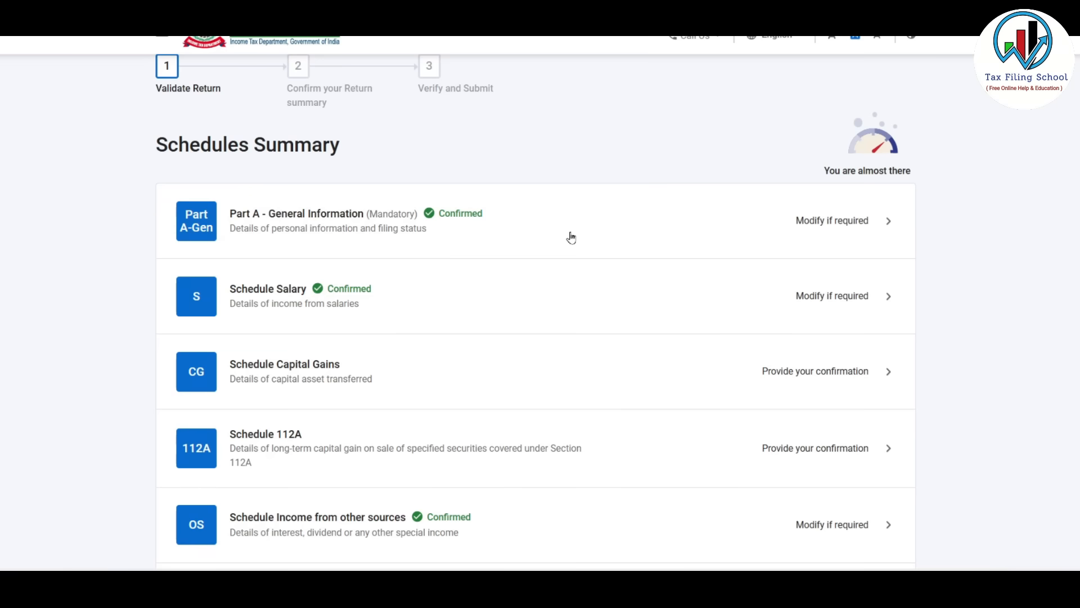
Step: Open Schedule Capital Gains and continue with the section 111A equity/MF and section 112A equity asset types selected
scroll(571, 238, down, 2)
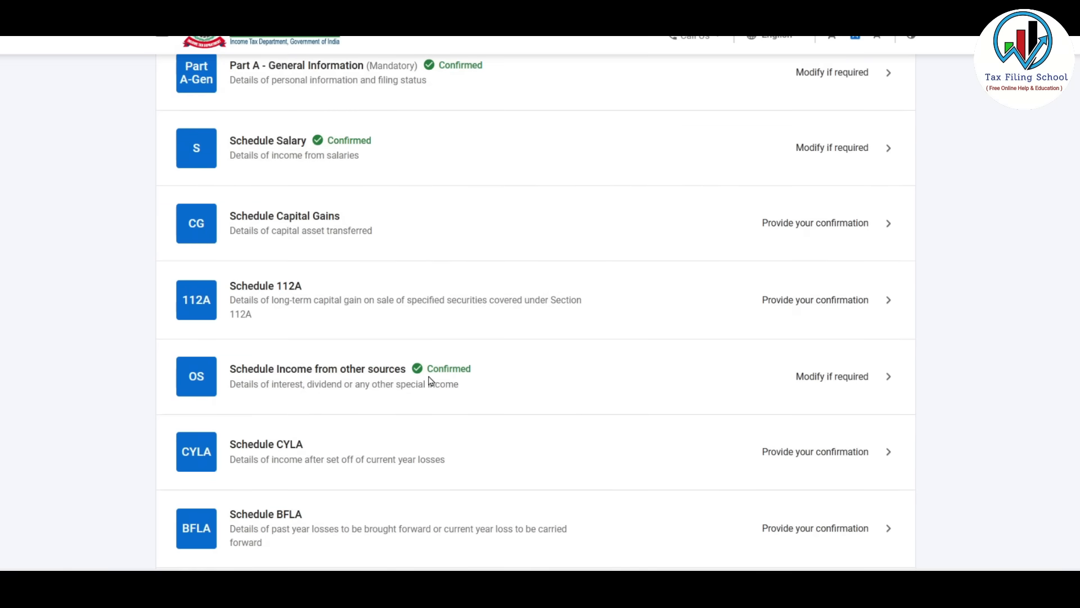
click(490, 230)
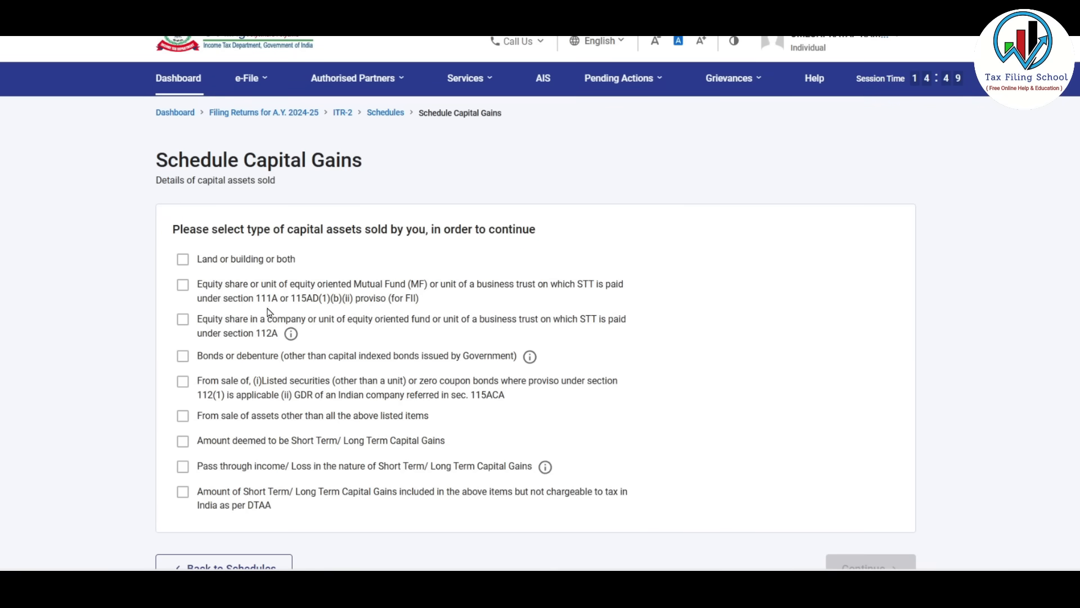
click(182, 287)
click(182, 316)
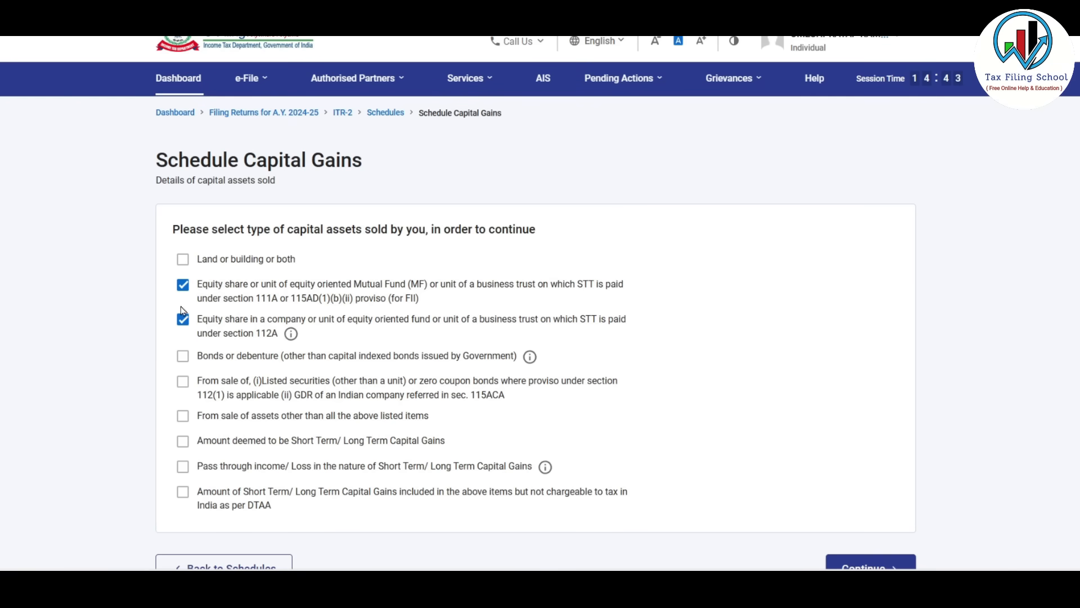
scroll(732, 307, down, 3)
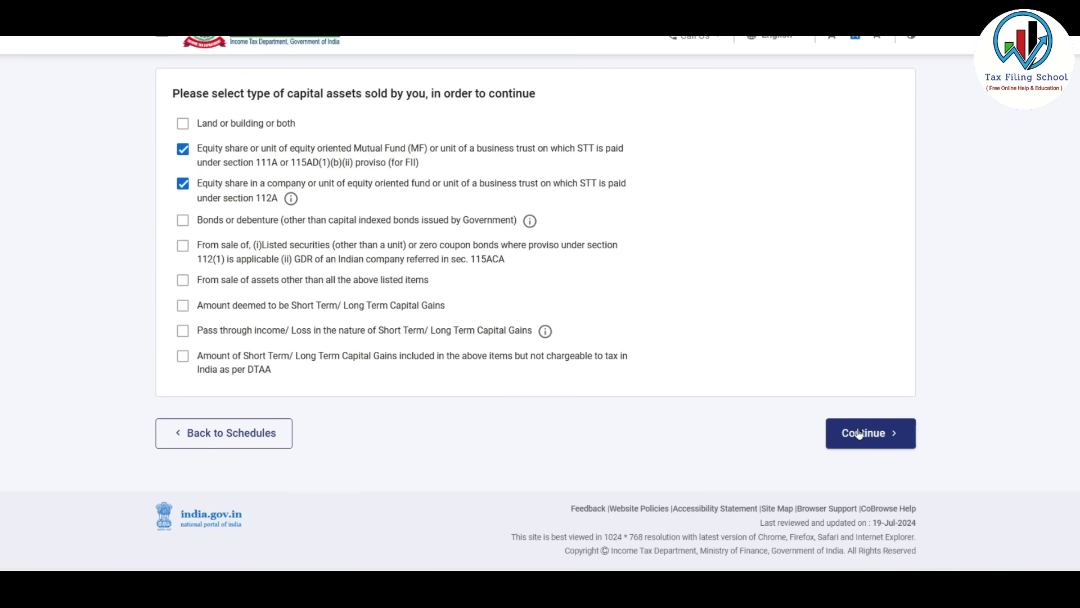
click(874, 439)
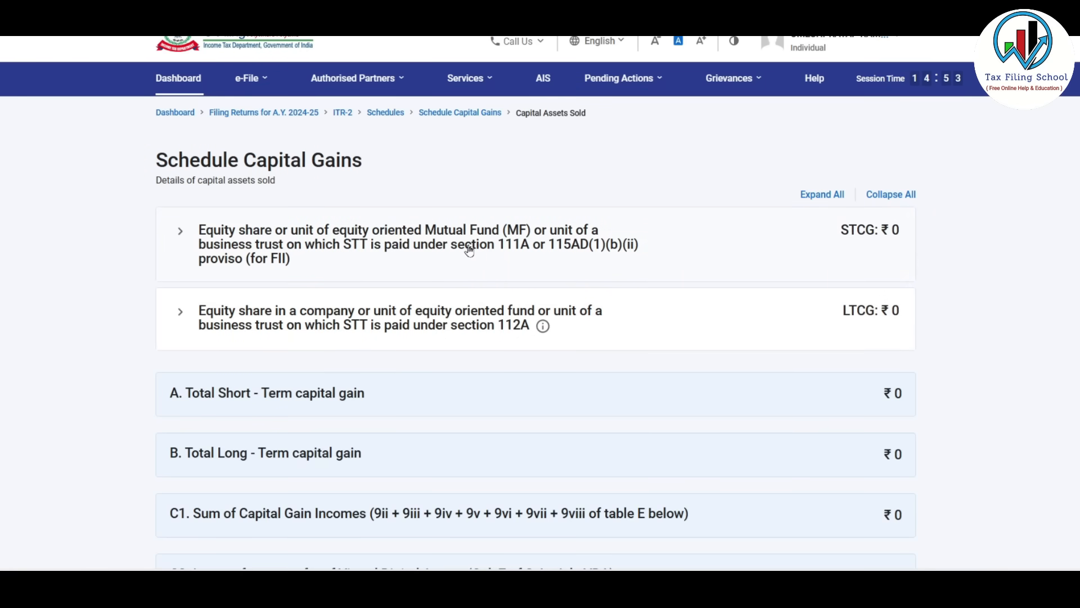
Step: Start adding sale details for the STT-paid equity share or mutual fund item under Section 111A
click(583, 255)
click(248, 338)
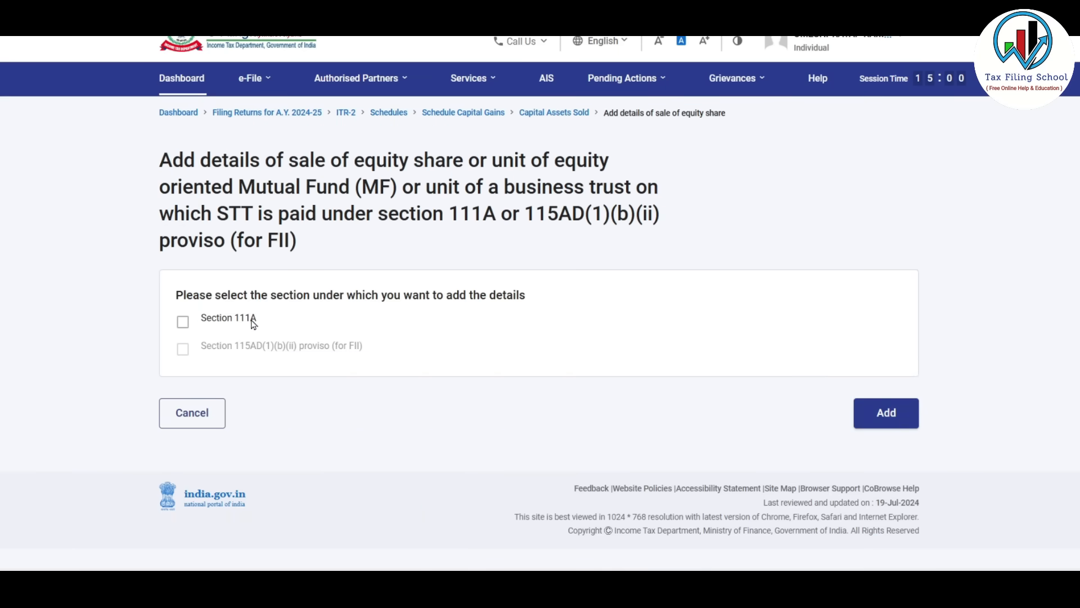
click(182, 323)
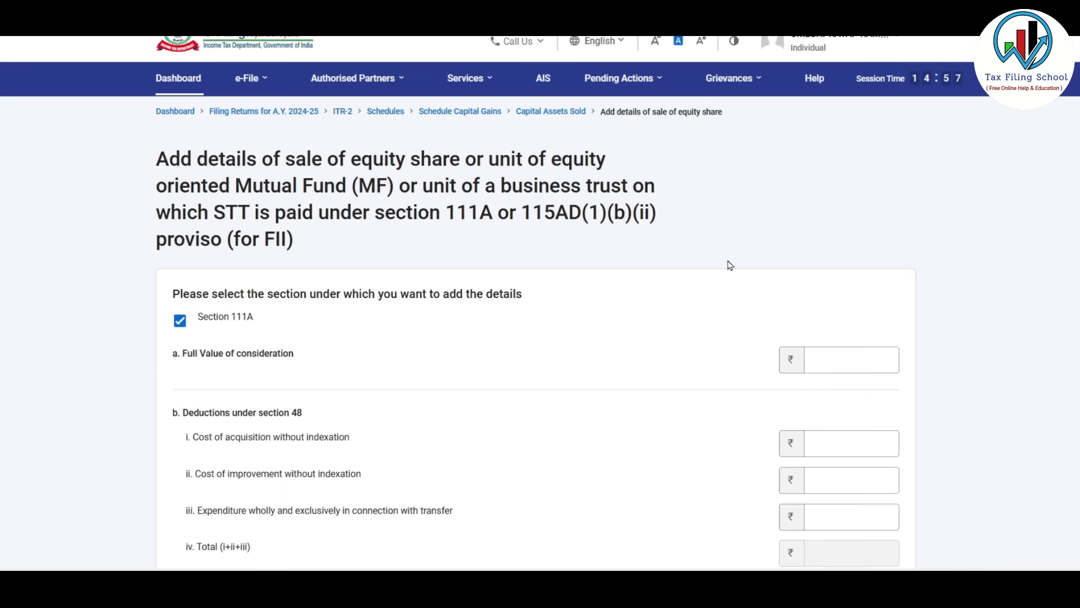
scroll(728, 265, down, 2)
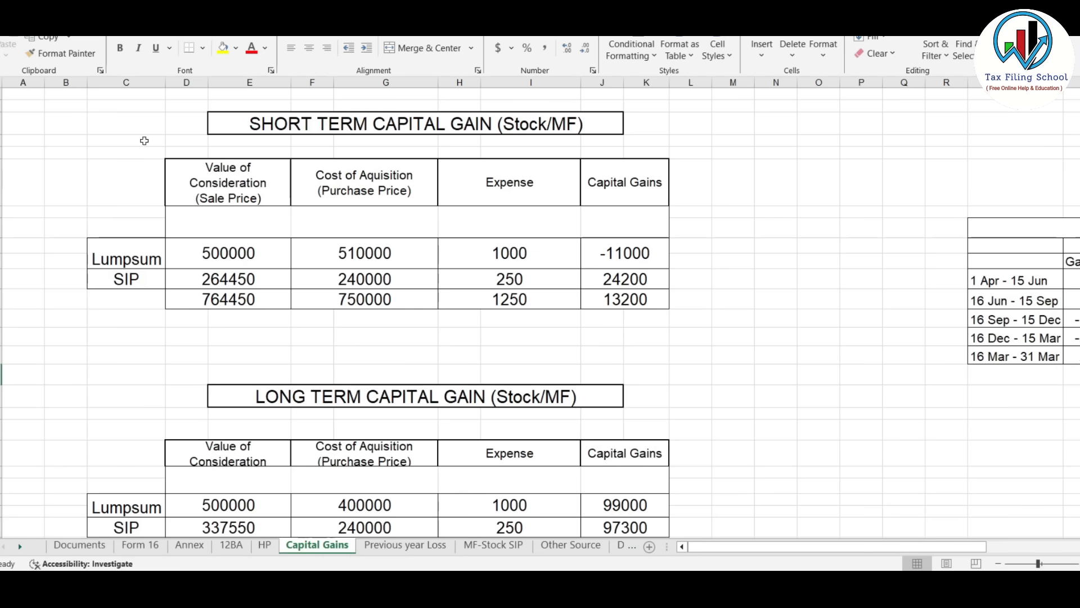
Step: Switch to the Excel workbook and examine the lumpsum, SIP and total rows of the short-term capital gain table
drag(147, 115, 713, 329)
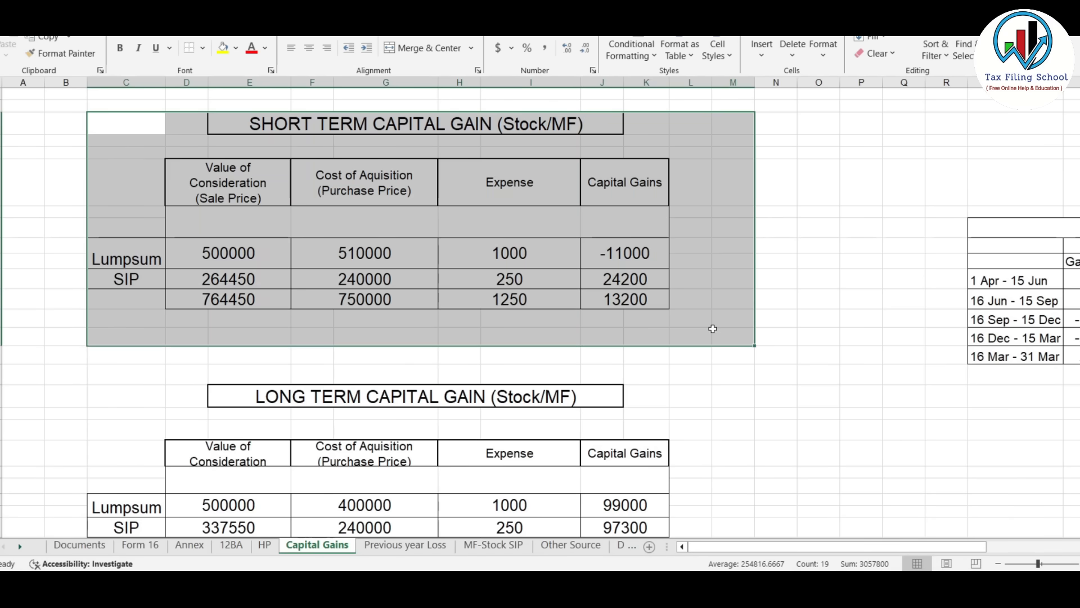
click(713, 328)
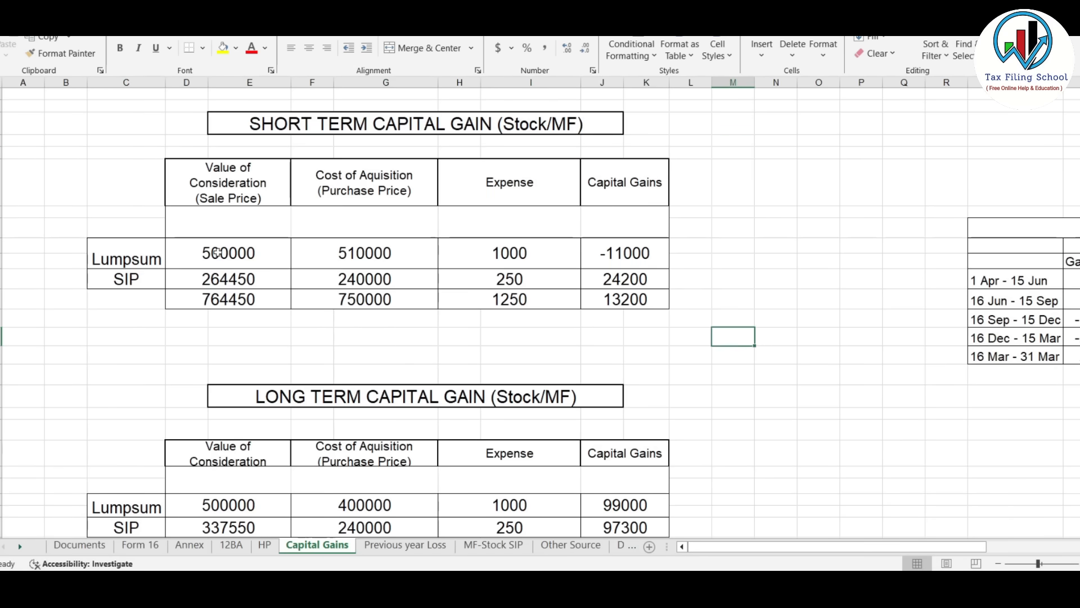
click(284, 255)
drag(285, 254, 652, 257)
drag(229, 280, 633, 282)
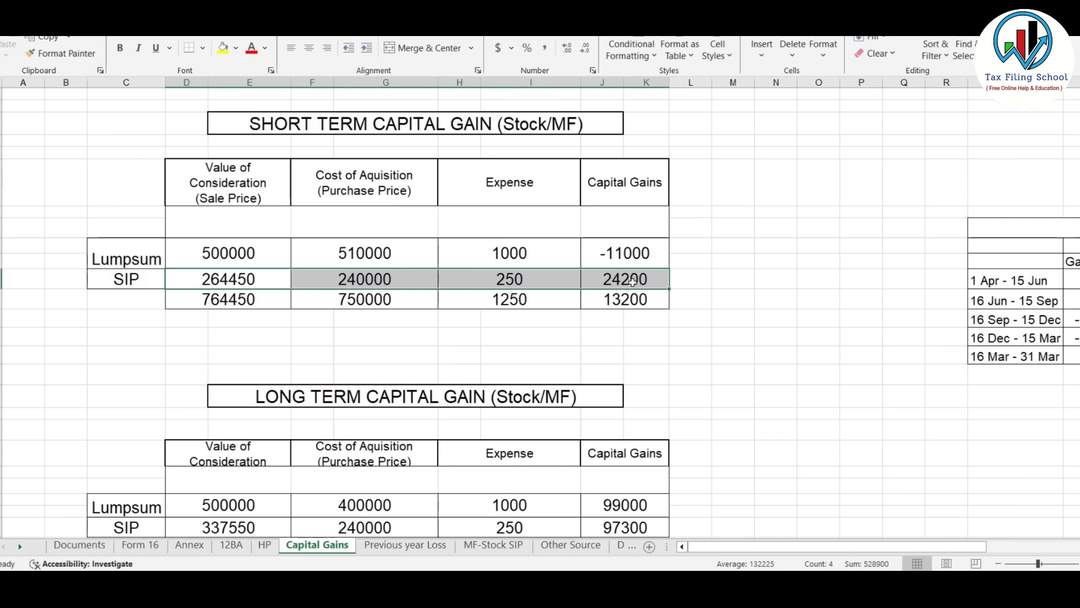
click(632, 283)
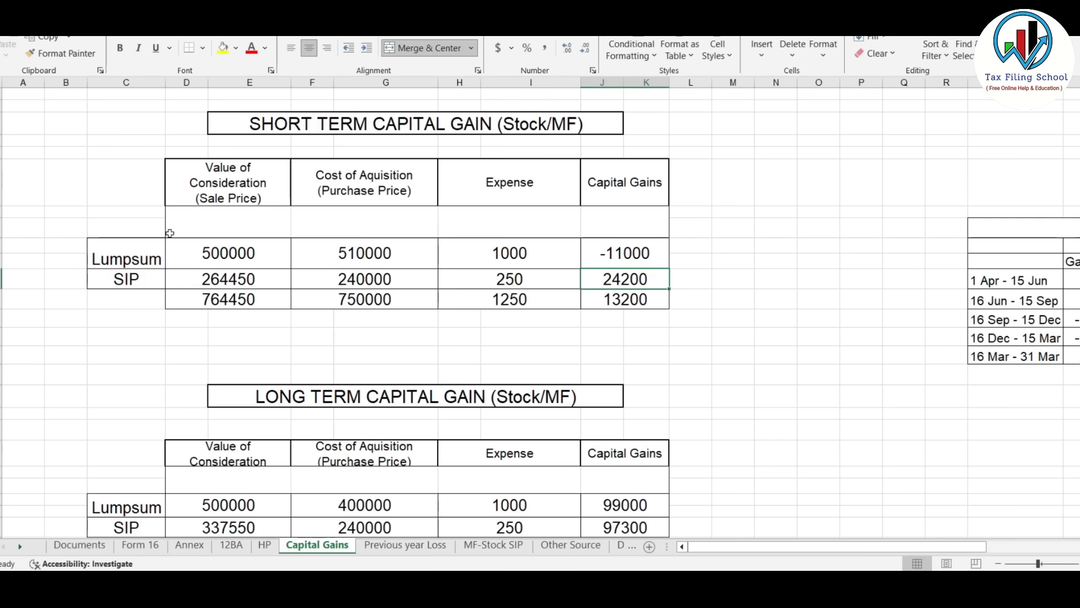
drag(111, 229, 714, 282)
click(228, 348)
drag(248, 224, 239, 300)
Step: Examine the monthly units and NAV table on the MF-Stock SIP sheet and return to the Capital Gains sheet
click(478, 548)
click(283, 174)
click(152, 124)
drag(152, 122, 633, 495)
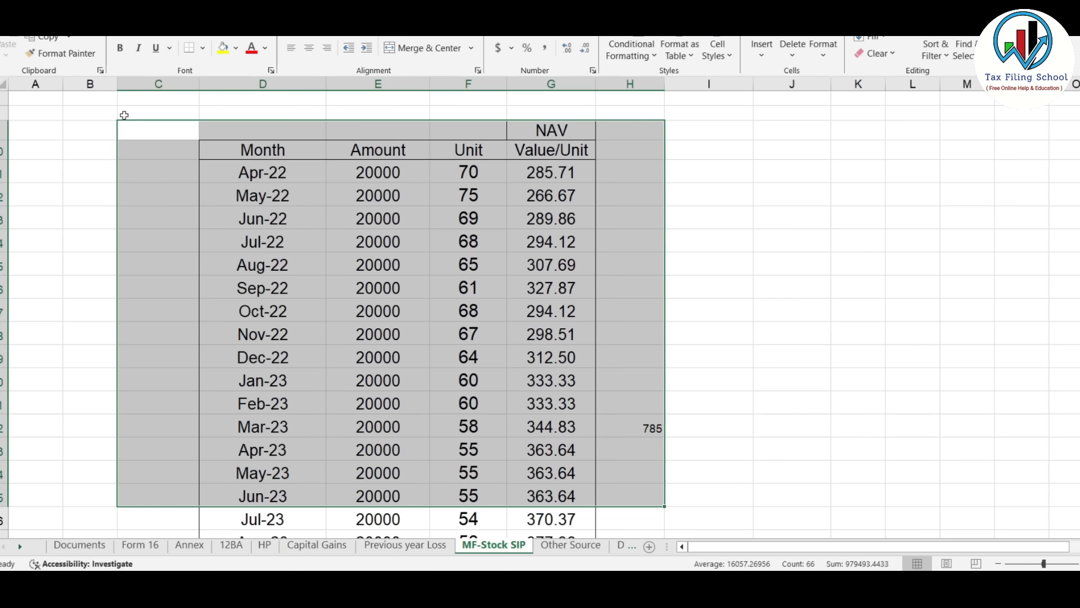
click(128, 111)
click(318, 546)
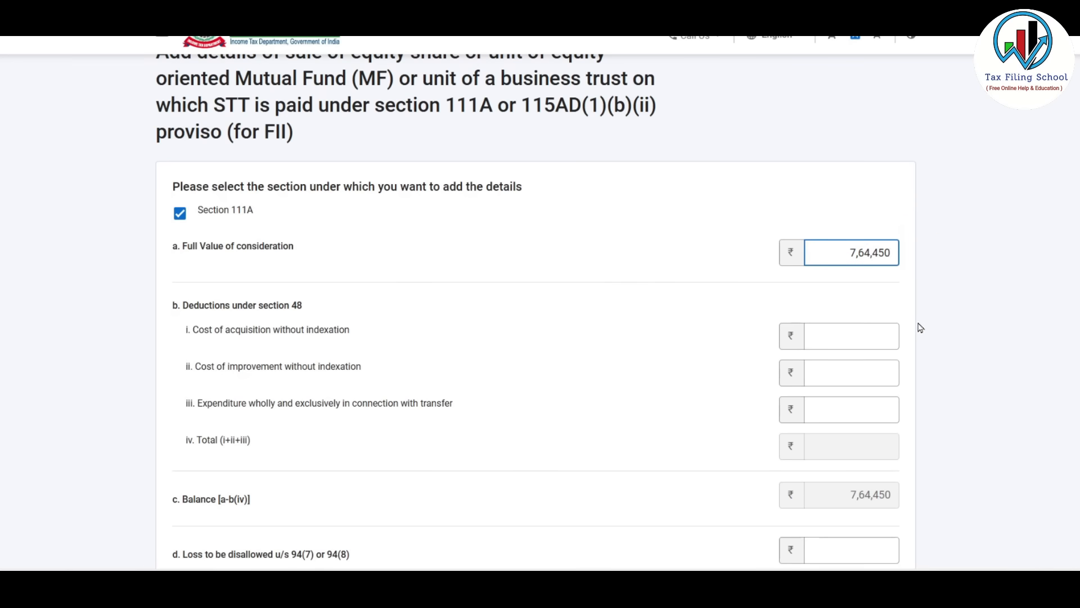
Step: Fill in the Section 111A details in the return: full value of consideration 7,64,450, cost of acquisition 7,50,000 and transfer expenditure 1,250
click(727, 307)
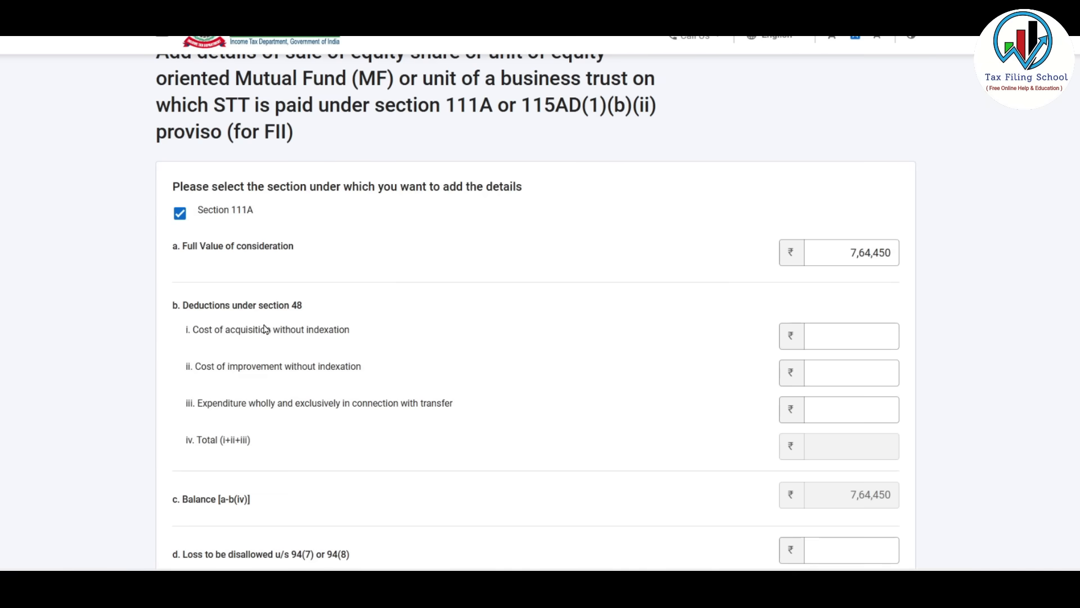
click(861, 339)
text(750000)
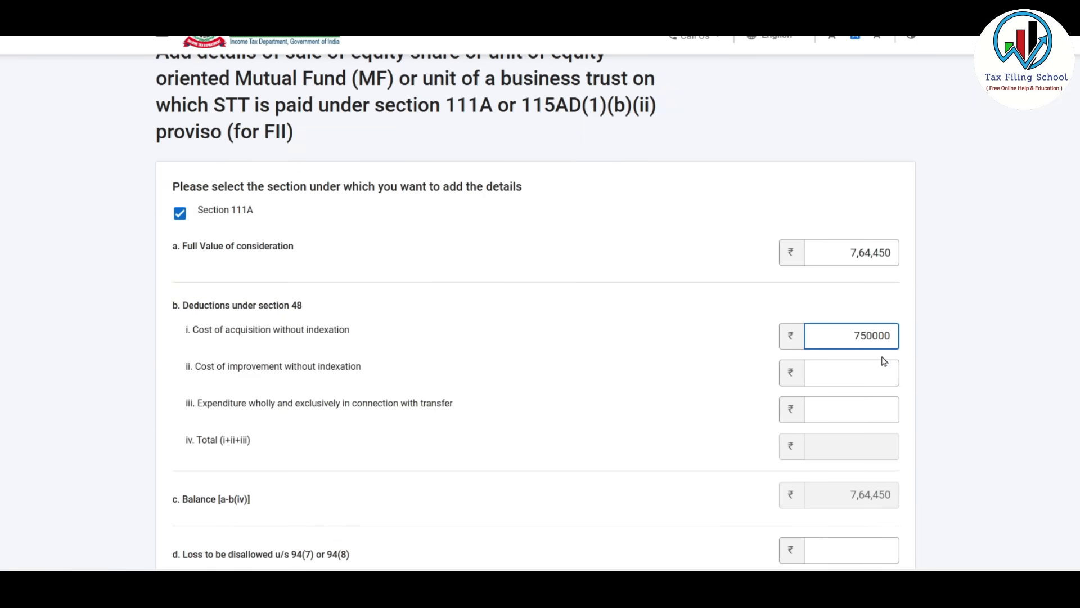
click(963, 342)
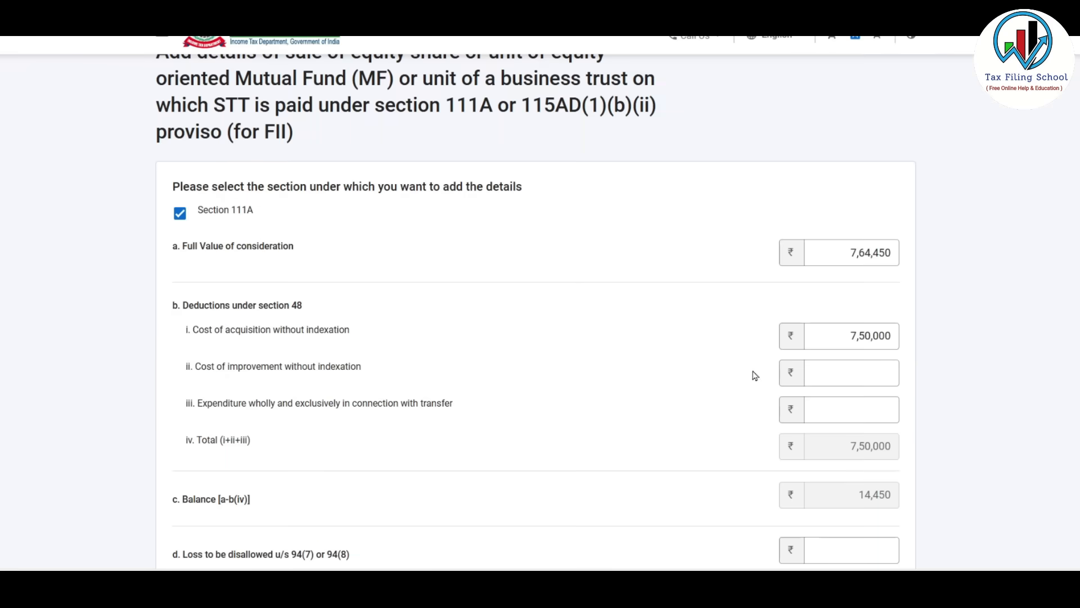
scroll(755, 307, down, 2)
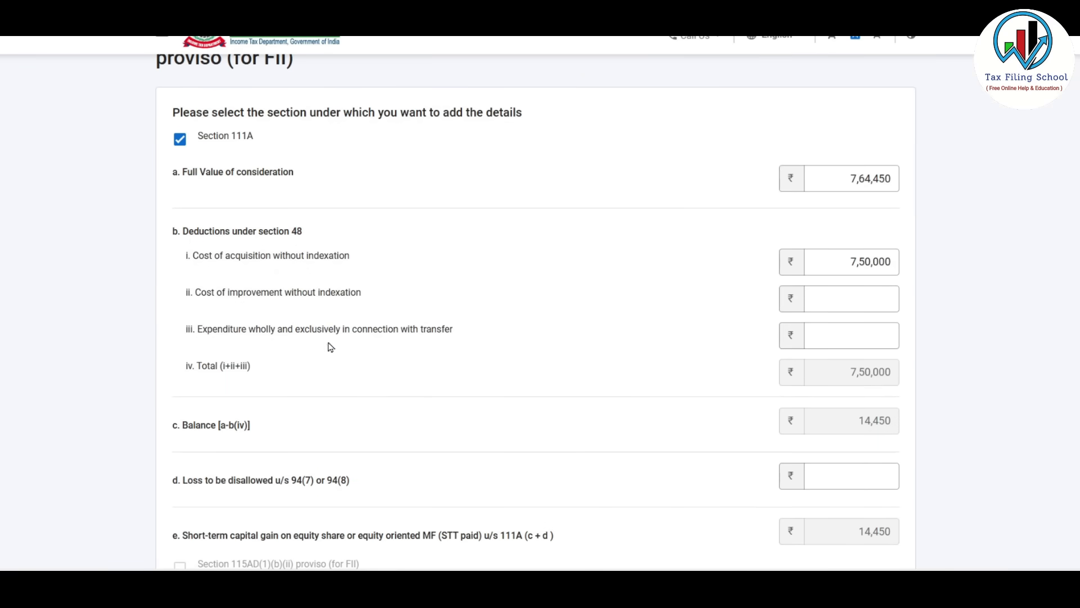
click(868, 332)
text(1,250)
click(646, 295)
scroll(649, 296, down, 2)
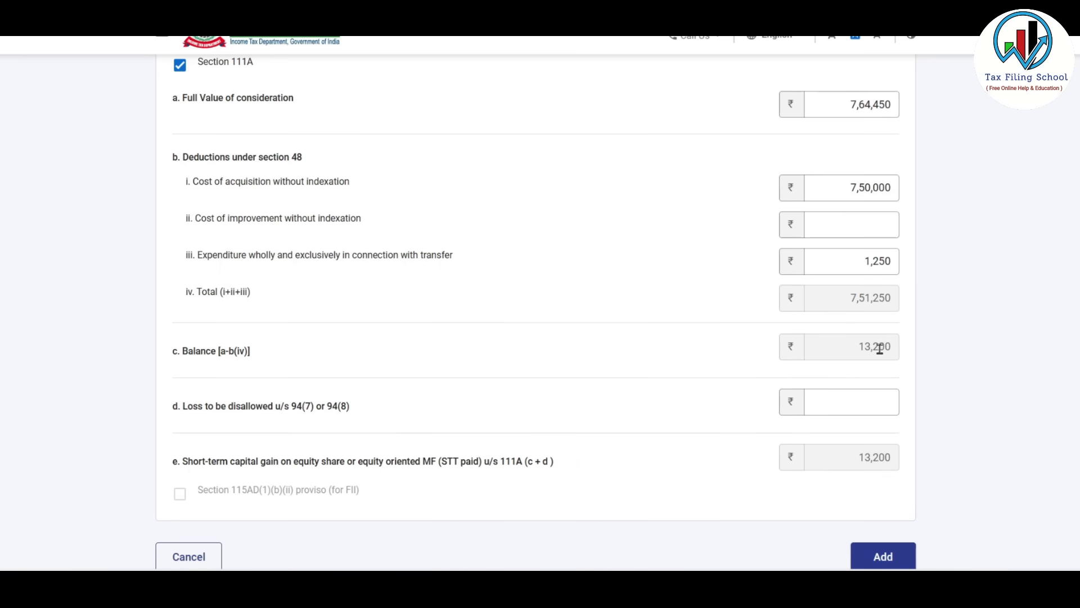
Step: Compare the Section 111A balance with the workbook's total short-term capital gain and add the entry to Schedule Capital Gains
key(alt+Tab)
click(622, 301)
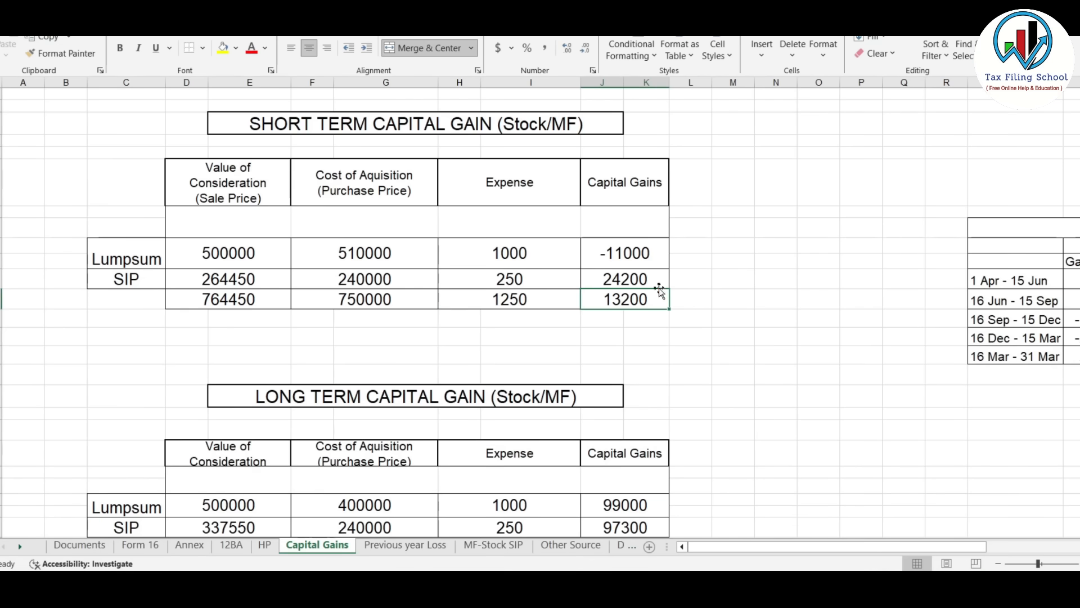
key(alt+Tab)
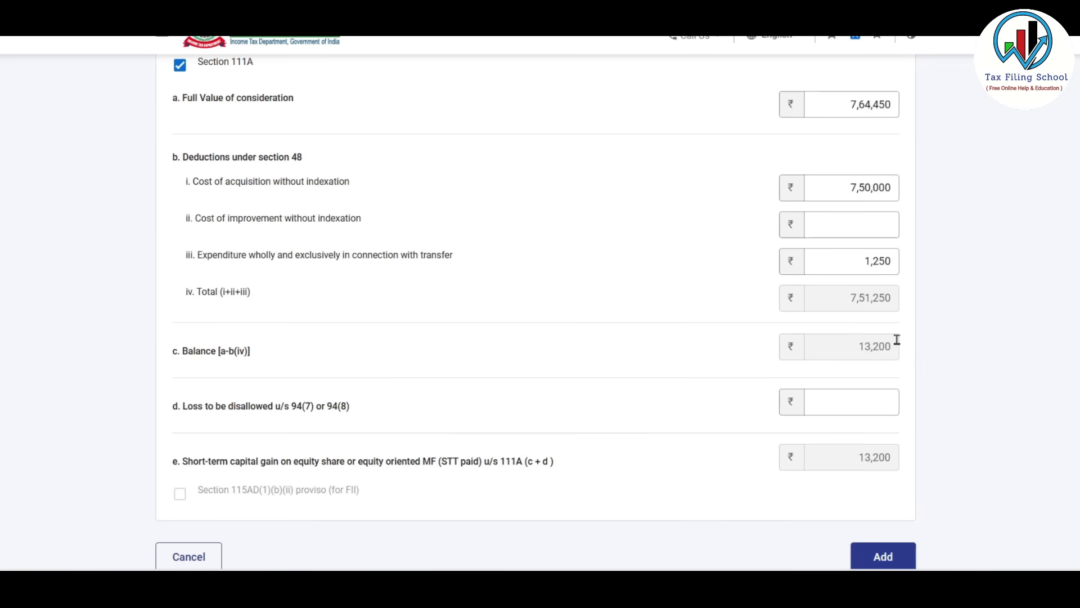
scroll(896, 339, down, 3)
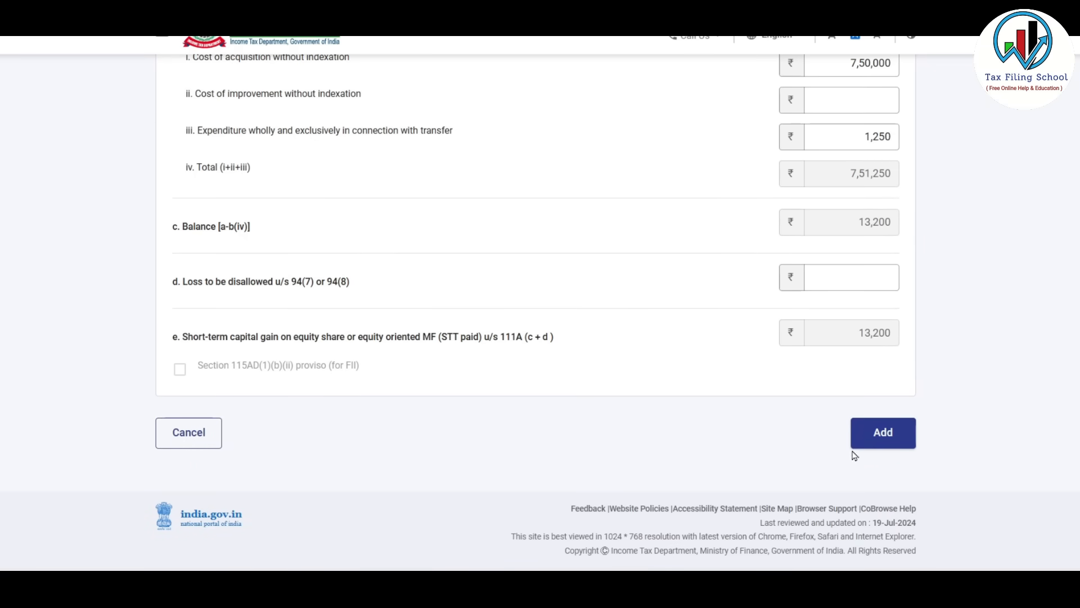
click(887, 434)
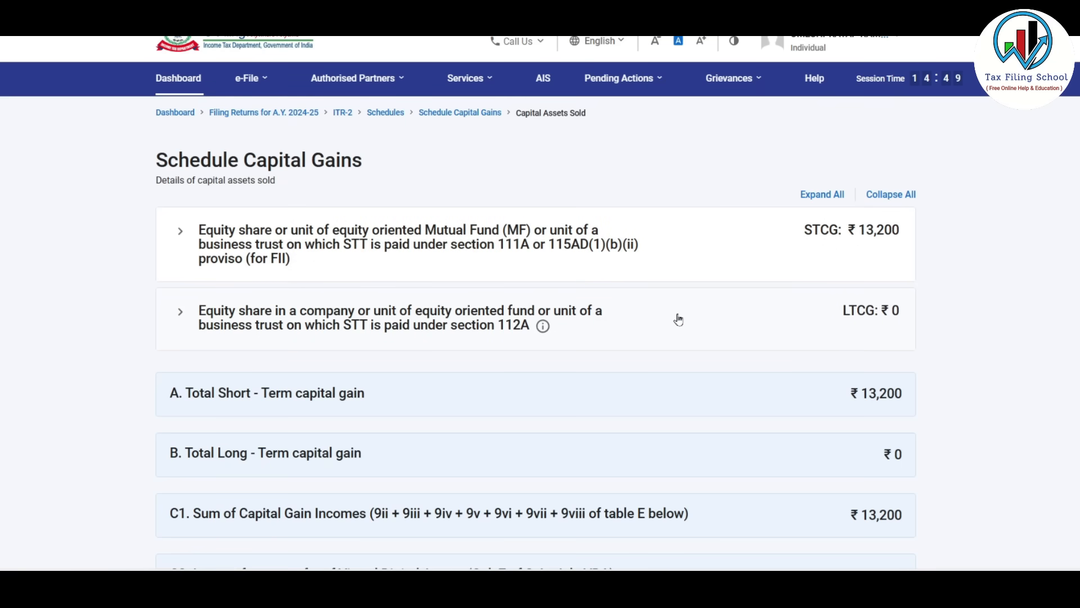
Step: Open Schedule 112A from the section 112A long-term capital gains item and start adding a share/unit
click(608, 323)
click(234, 399)
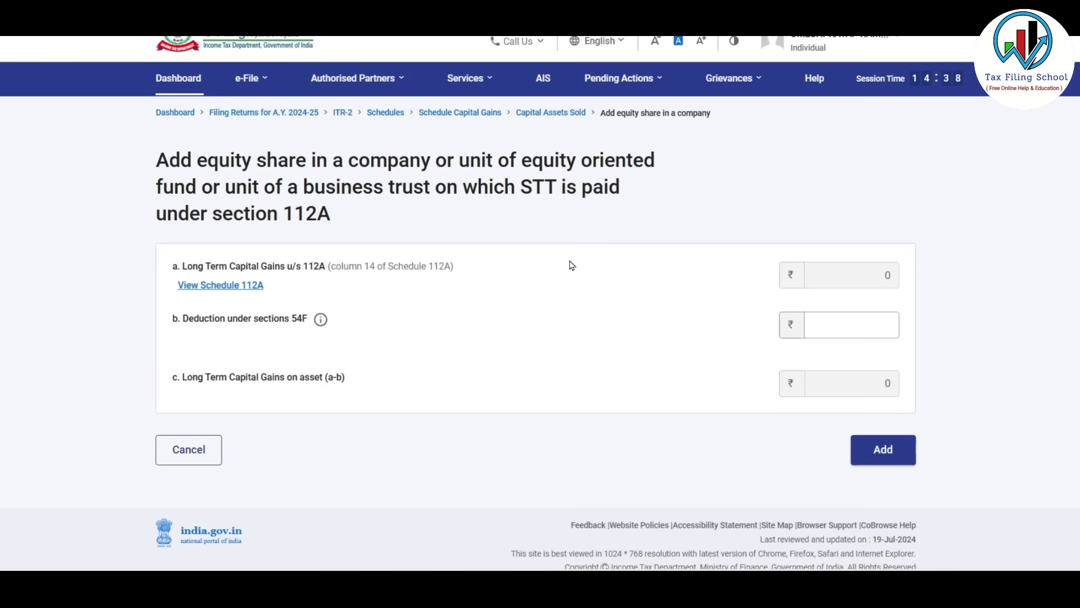
click(218, 290)
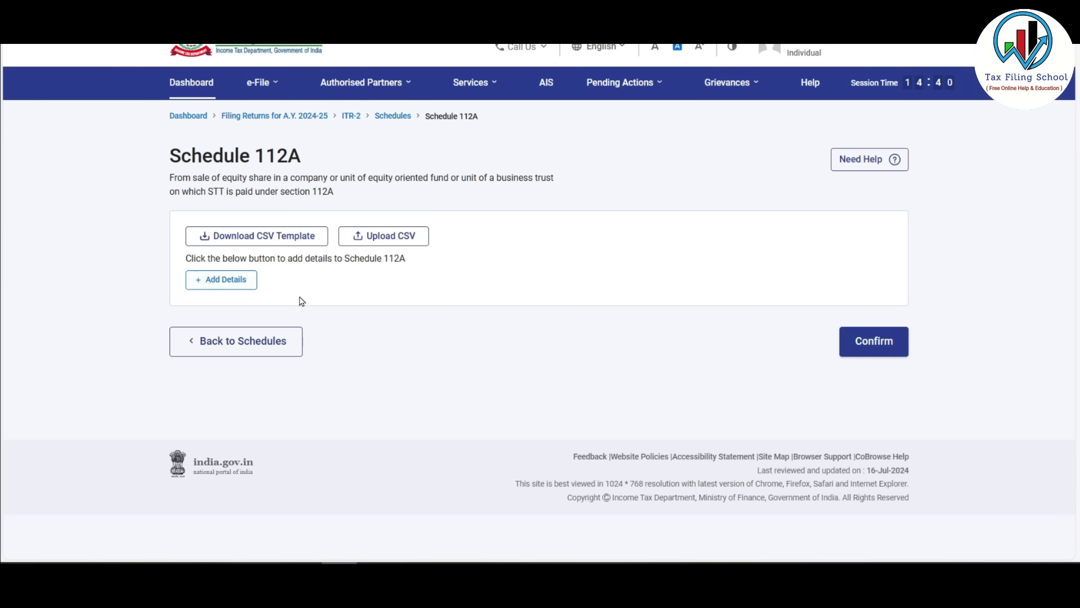
click(242, 280)
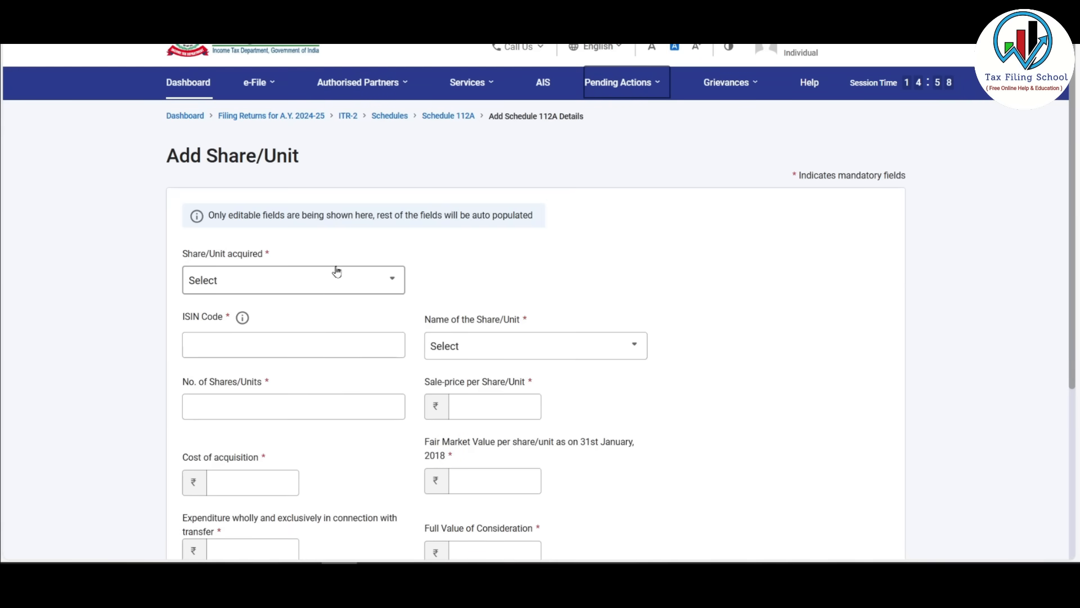
Step: Try the acquisition period On or before 31st January, 2018 for the share/unit and switch it to After 31st January, 2018
click(377, 284)
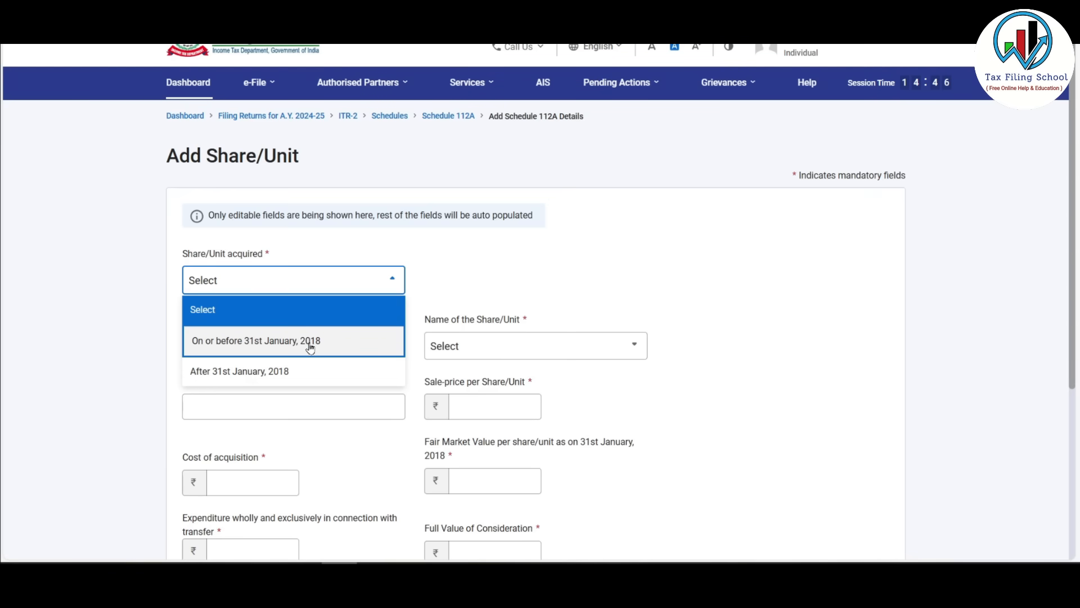
click(359, 332)
scroll(318, 133, down, 3)
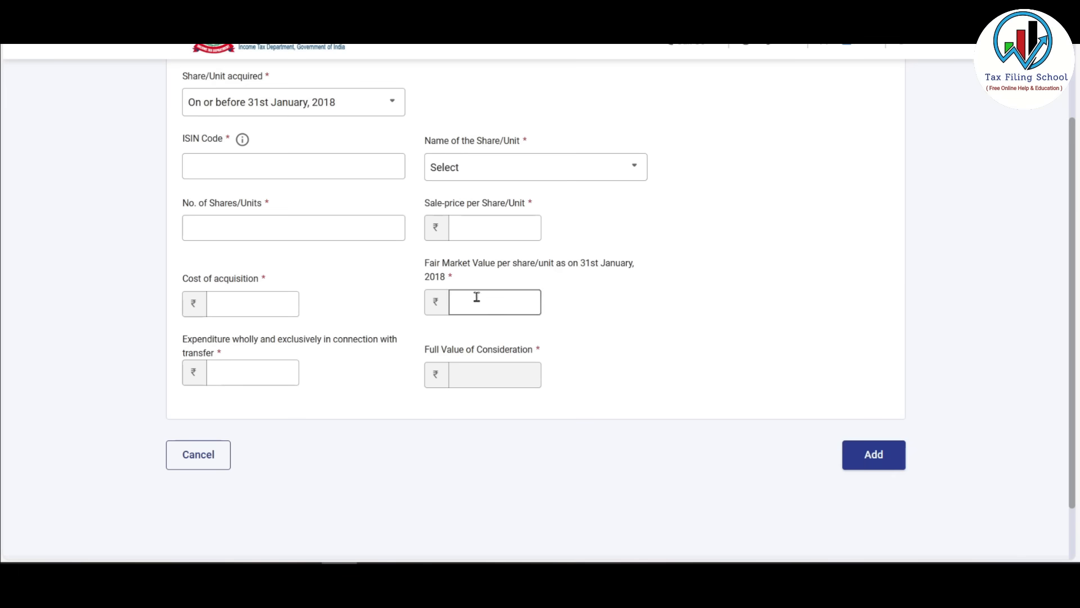
click(370, 101)
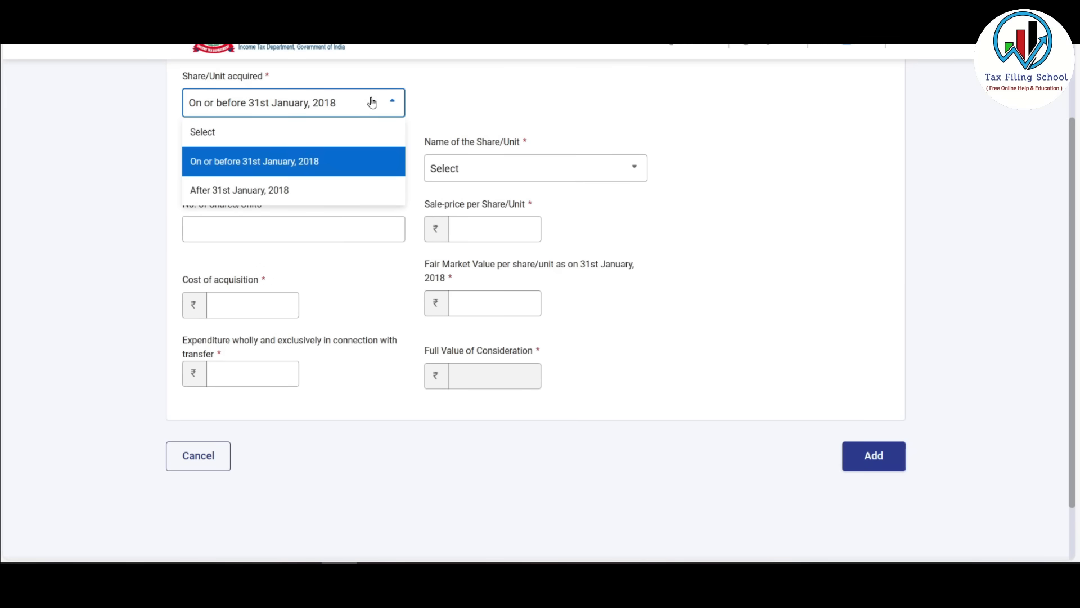
click(357, 193)
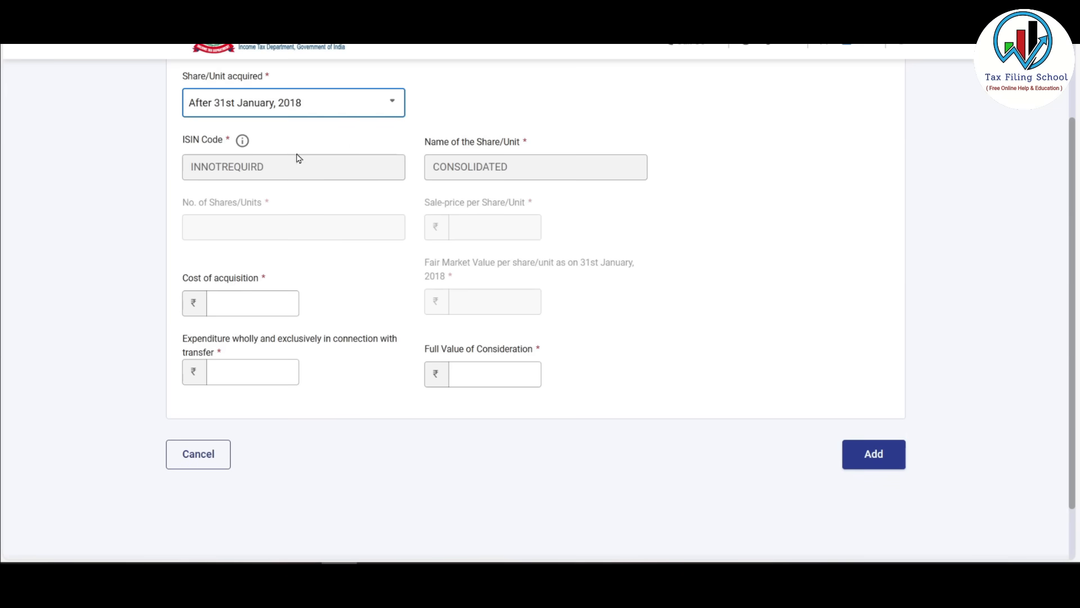
Step: Look up the lumpsum and SIP sale value, purchase price and expense in the workbook's long-term capital gain (Stock/MF) table
click(275, 293)
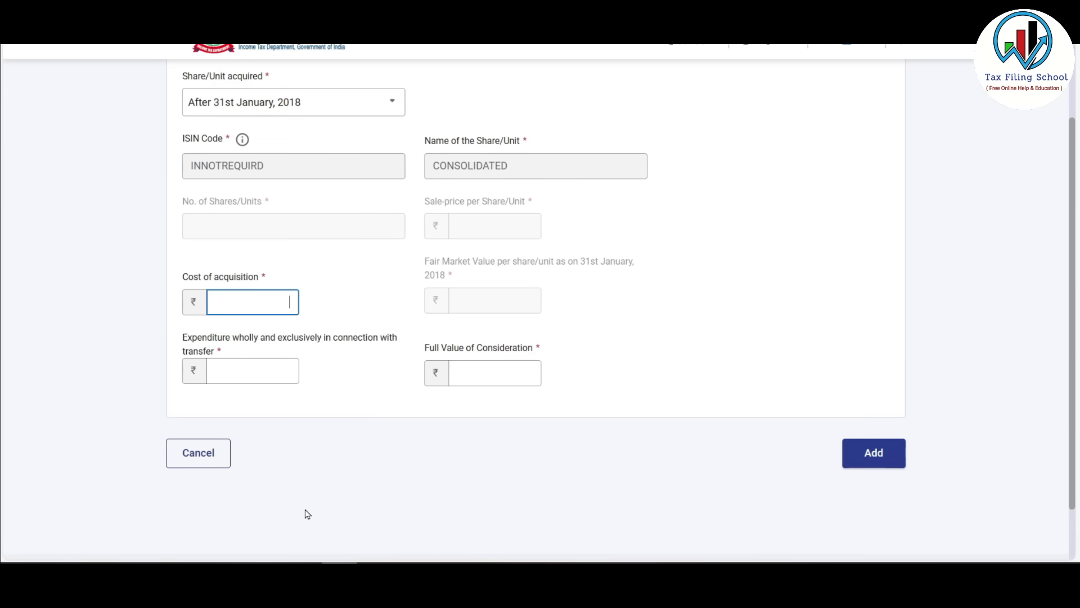
click(272, 374)
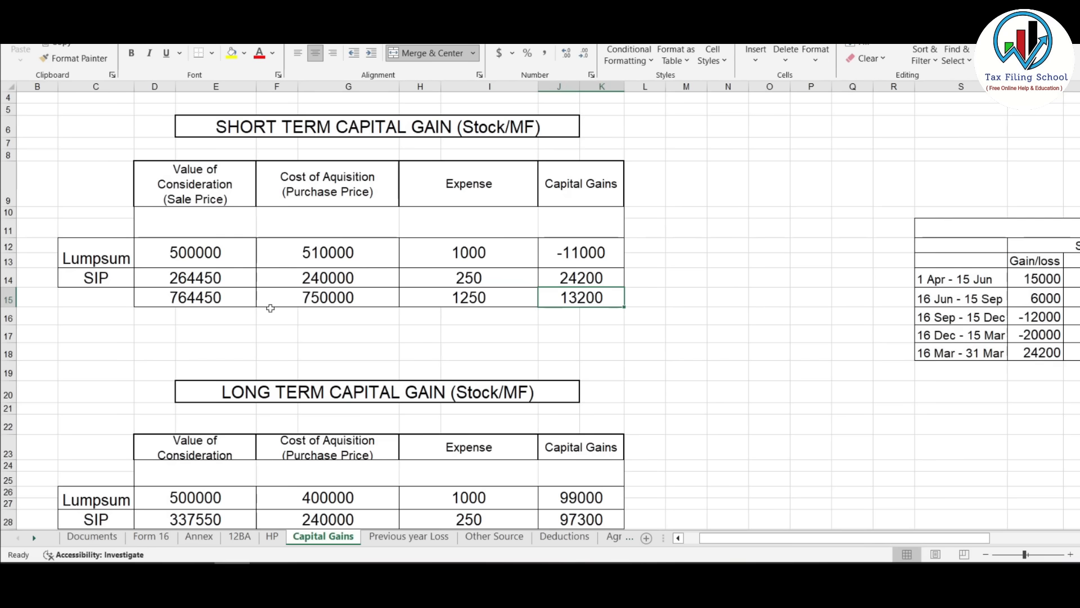
scroll(268, 308, down, 2)
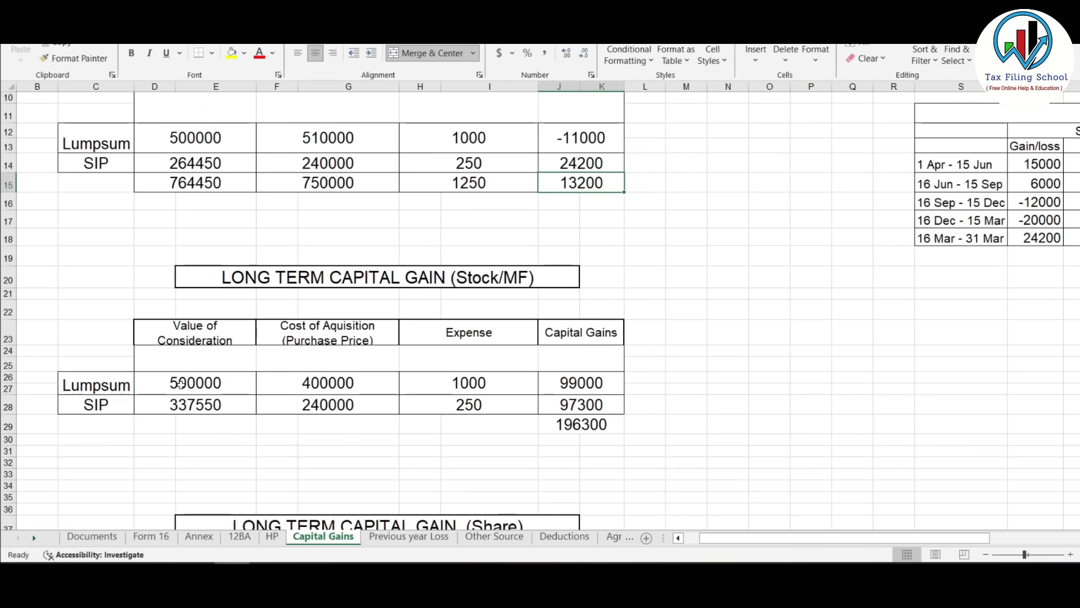
click(180, 384)
drag(149, 385, 484, 383)
drag(195, 405, 579, 405)
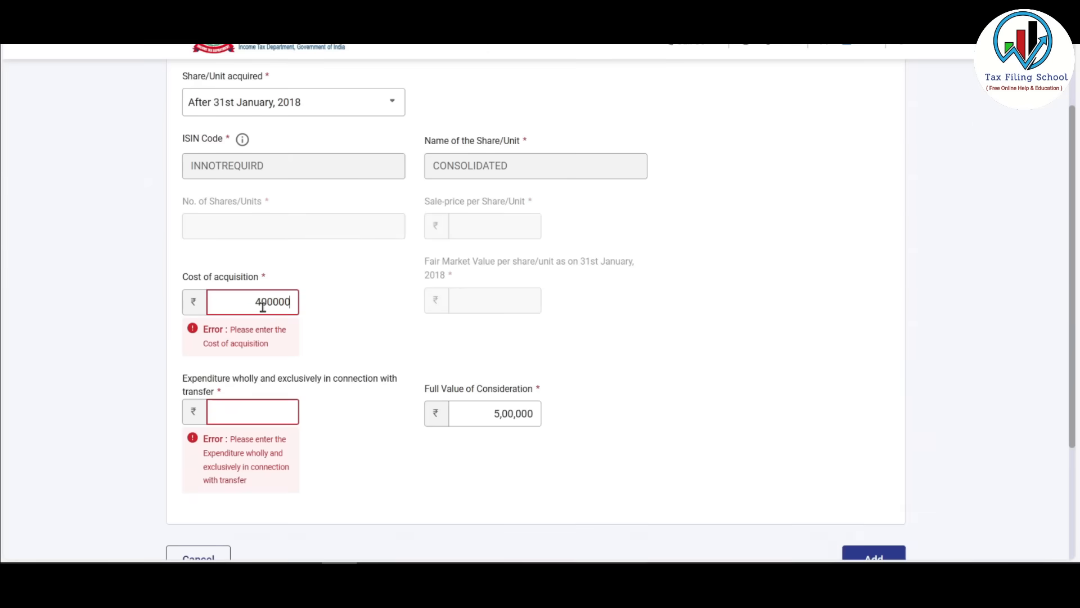
Step: Add the lumpsum entry with cost of acquisition 4,00,000, transfer expenditure 1,000 and full value of consideration 5,00,000, and check its row
key(Tab)
text(1000)
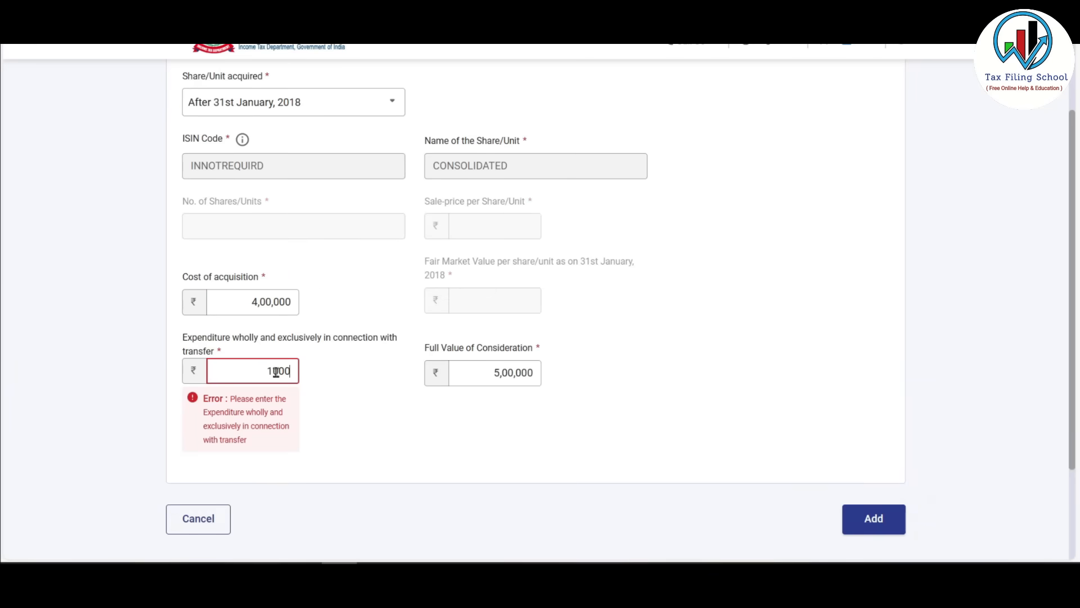
click(710, 275)
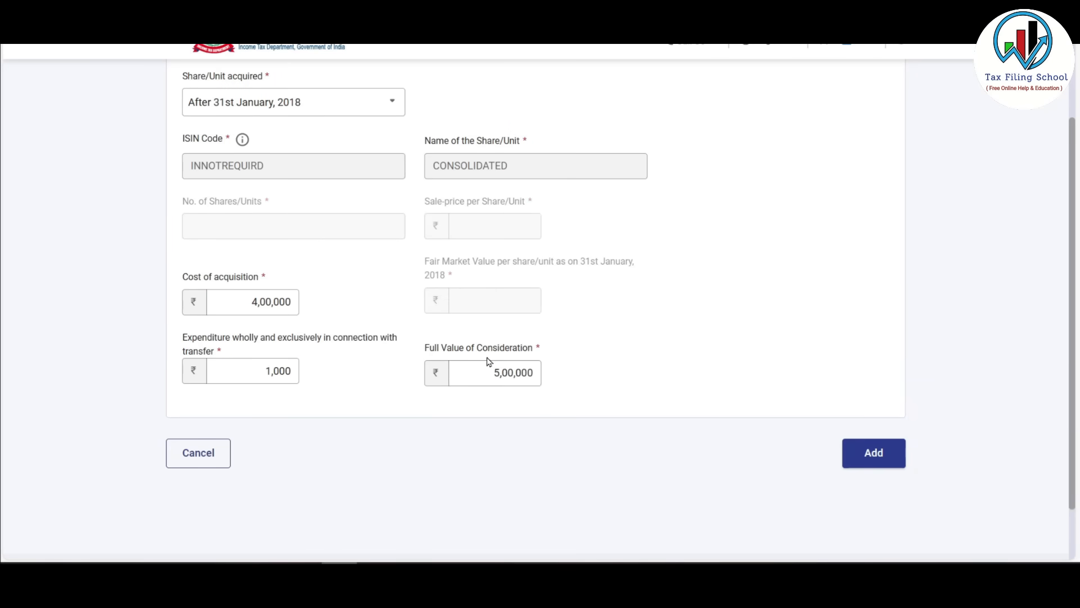
click(892, 455)
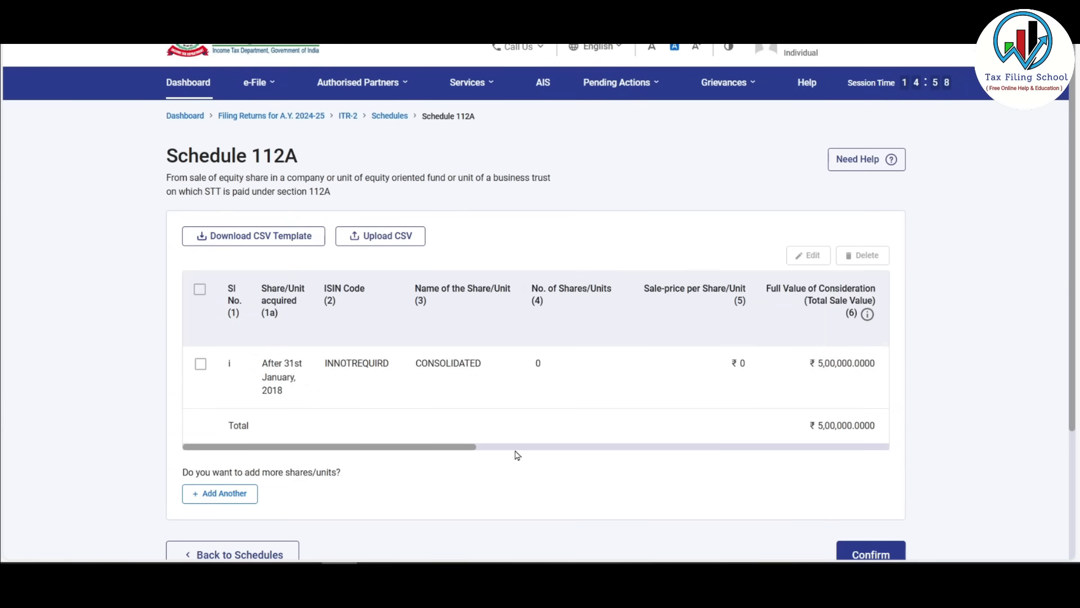
drag(467, 448, 891, 449)
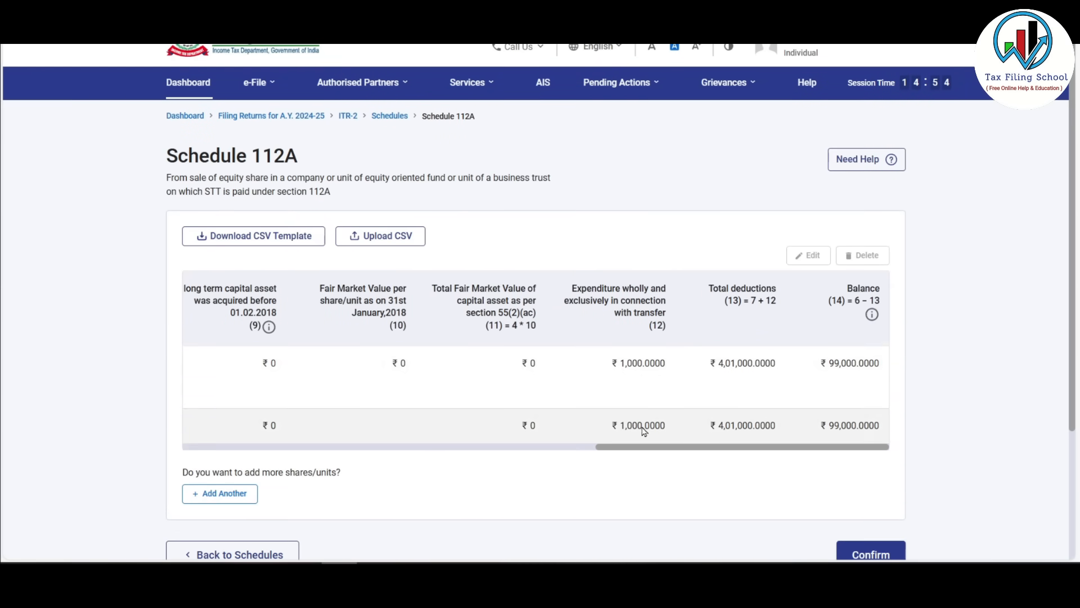
drag(698, 448, 270, 447)
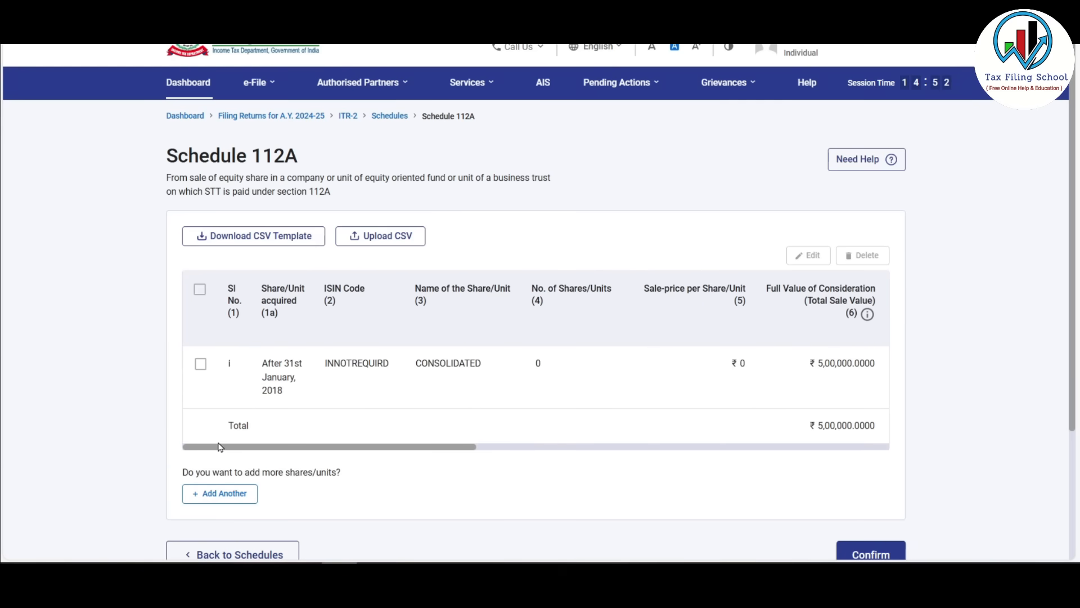
Step: Add another share/unit acquired After 31st January, 2018 with cost of acquisition 2,40,000, expenditure 250 and full value of consideration 3,37,550
click(219, 494)
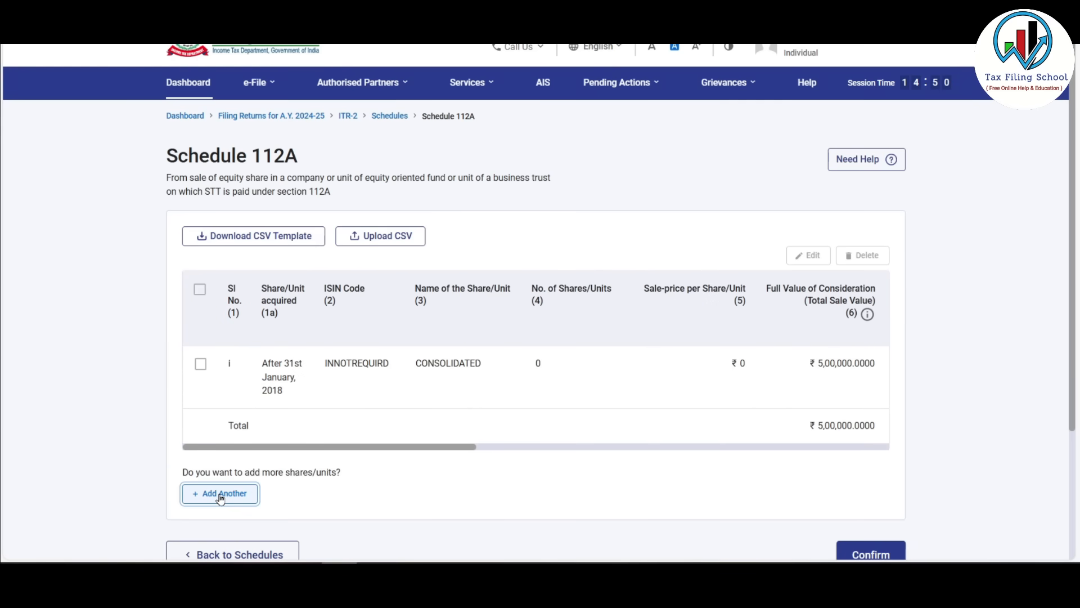
click(341, 281)
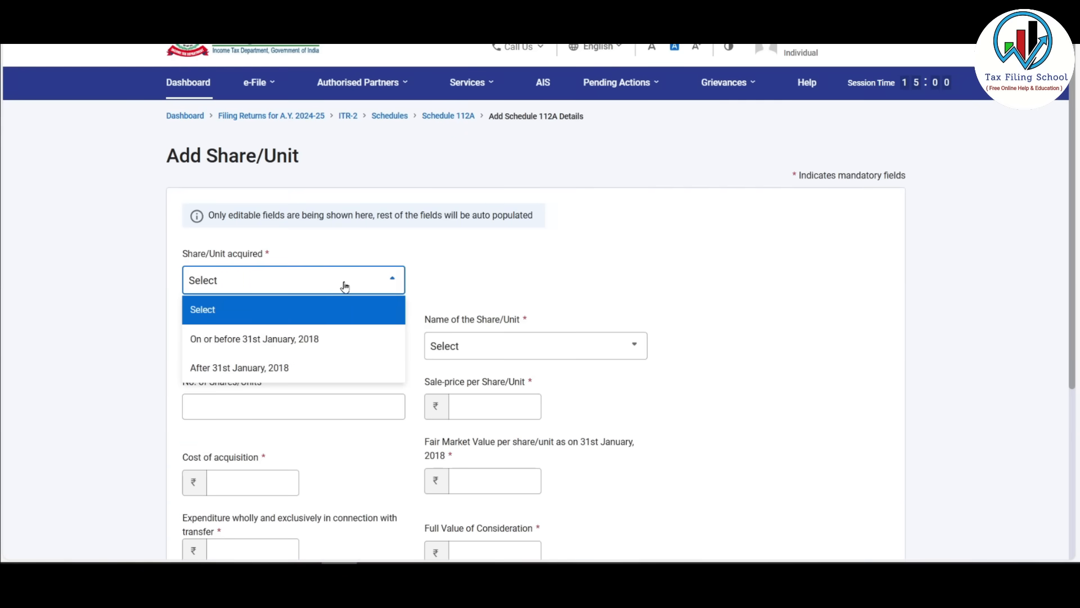
click(326, 371)
scroll(258, 304, down, 3)
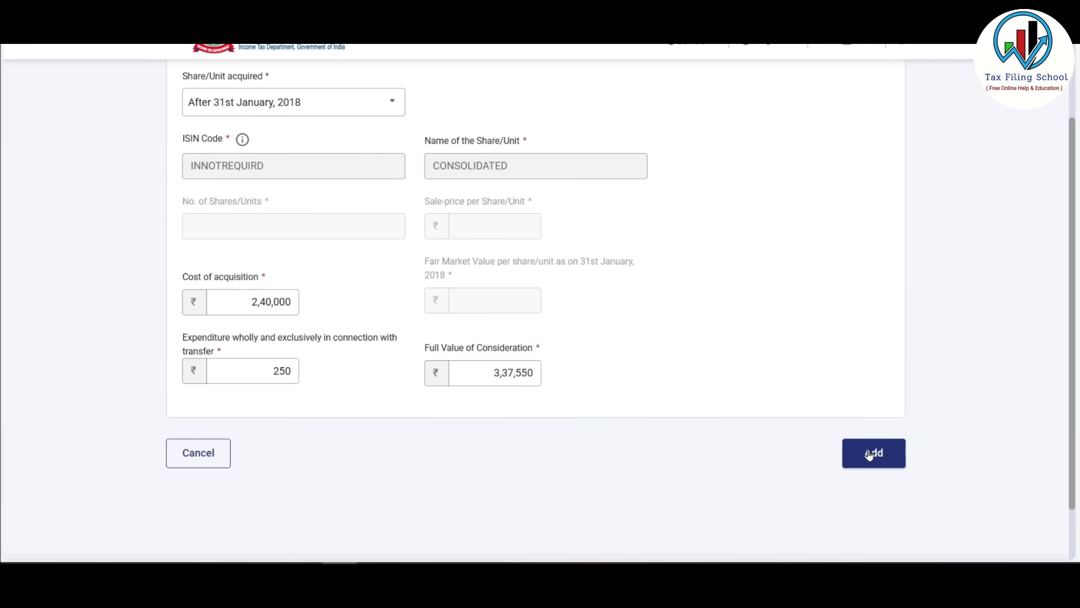
click(873, 450)
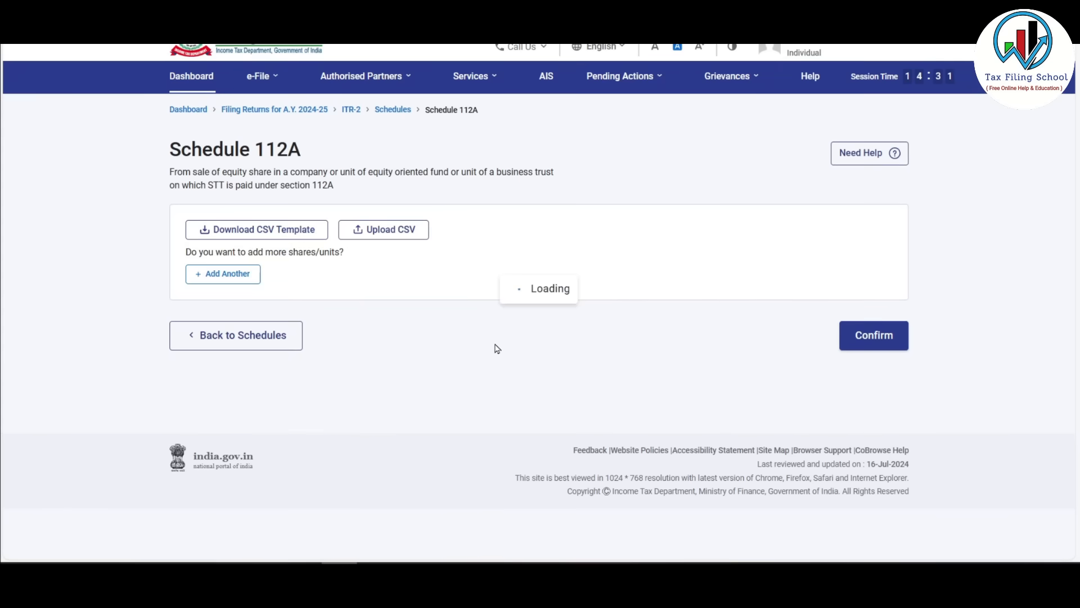
Step: Review the two share/unit entries in the table and confirm Schedule 112A
drag(441, 511, 289, 513)
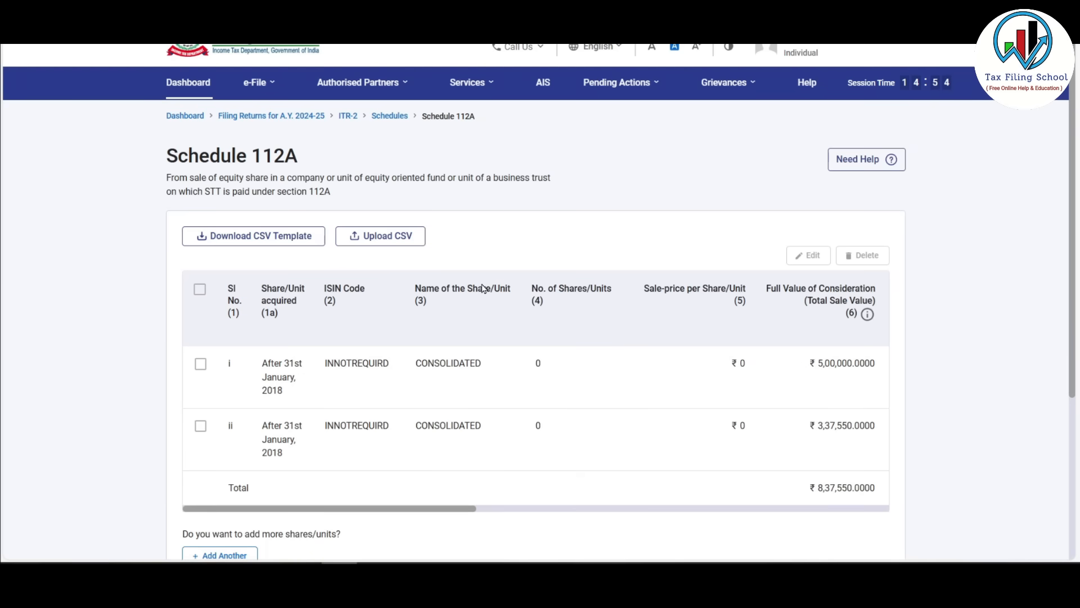
scroll(482, 288, down, 2)
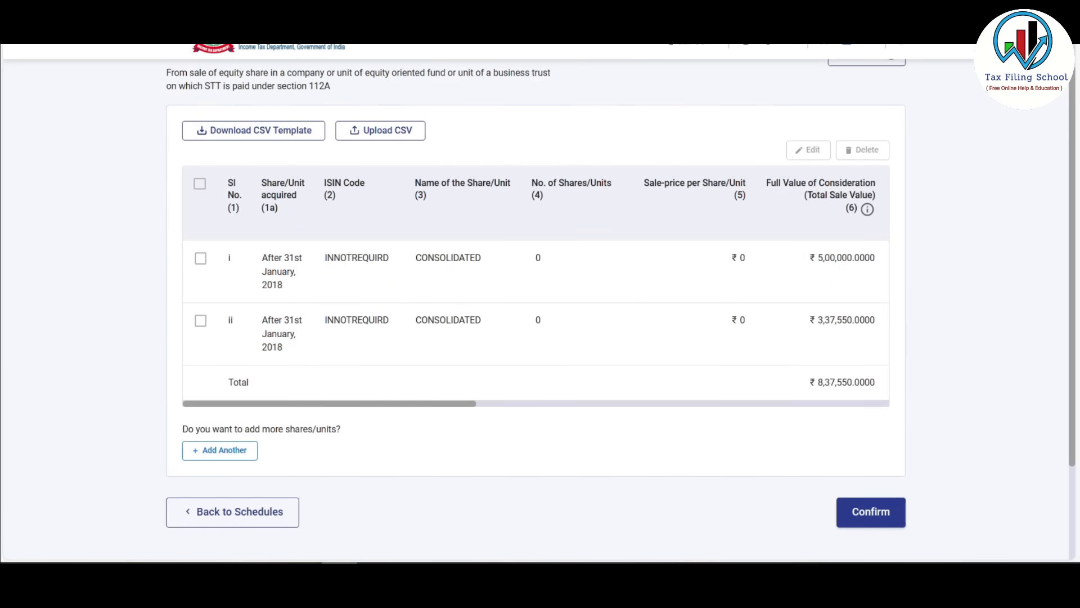
click(880, 518)
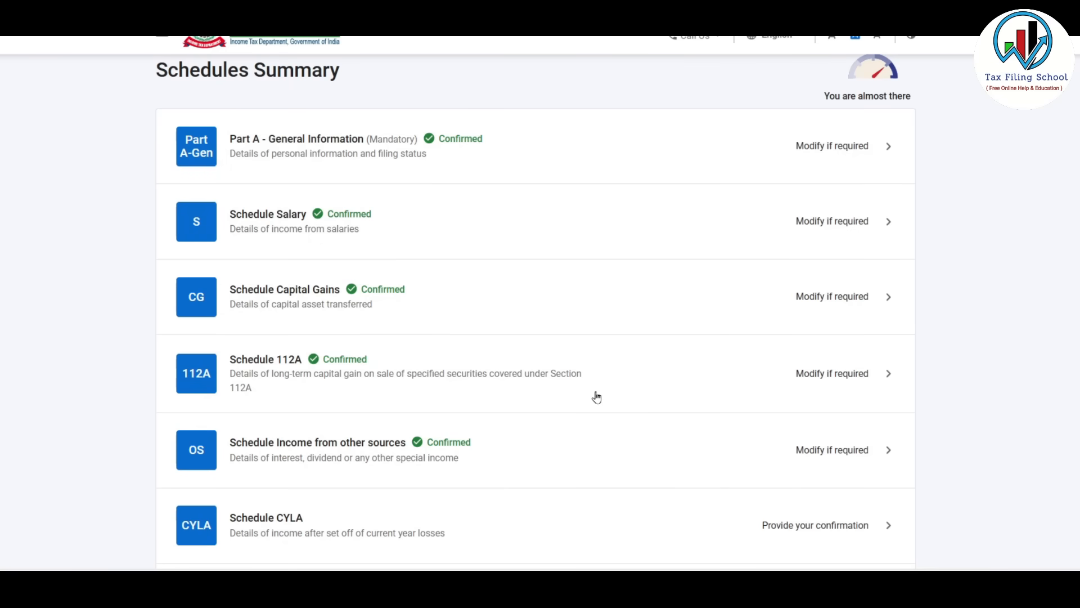
Step: Reopen Schedule Capital Gains with the selected asset types and check the gain totals and section D on deductions claimed
click(497, 300)
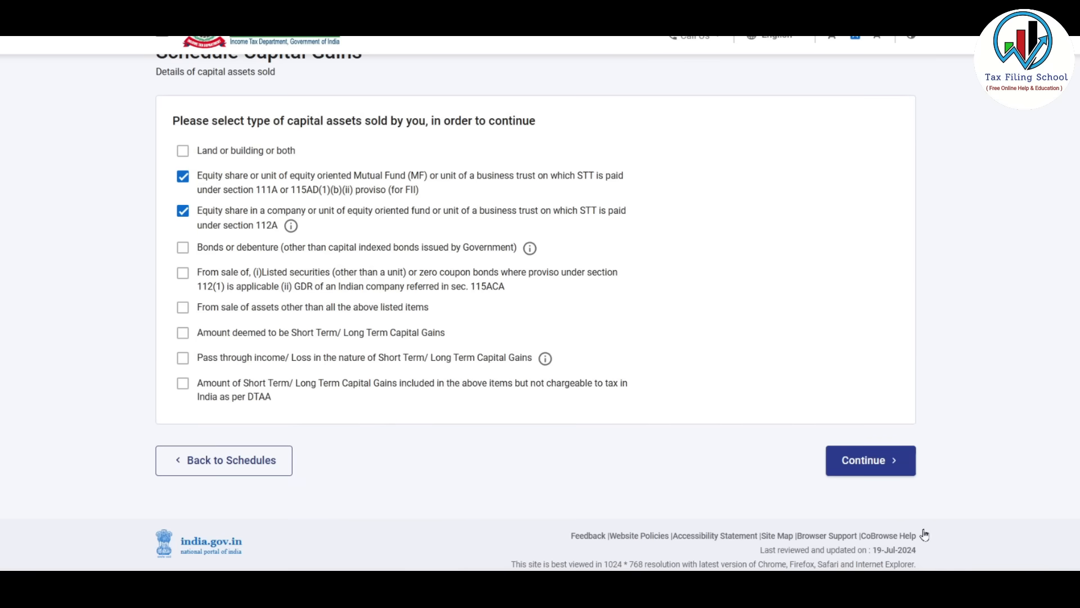
click(895, 459)
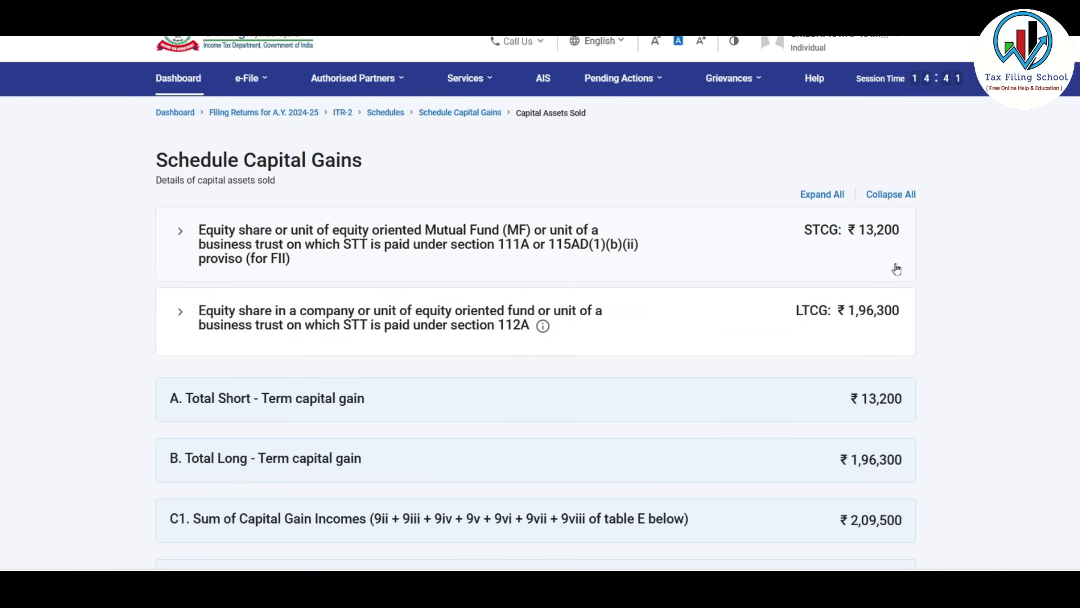
scroll(807, 306, down, 5)
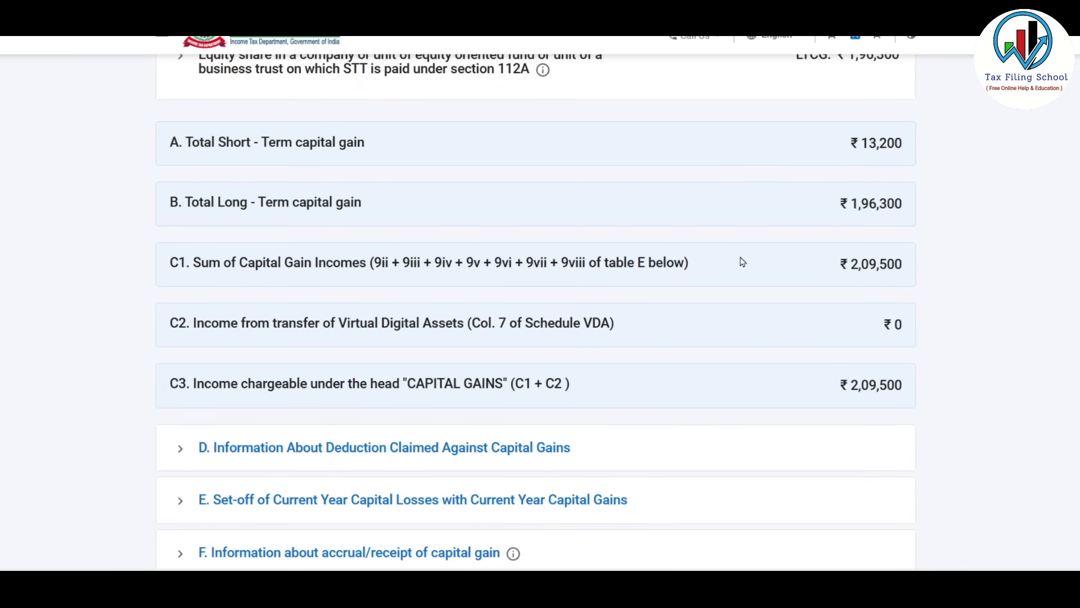
scroll(697, 250, down, 3)
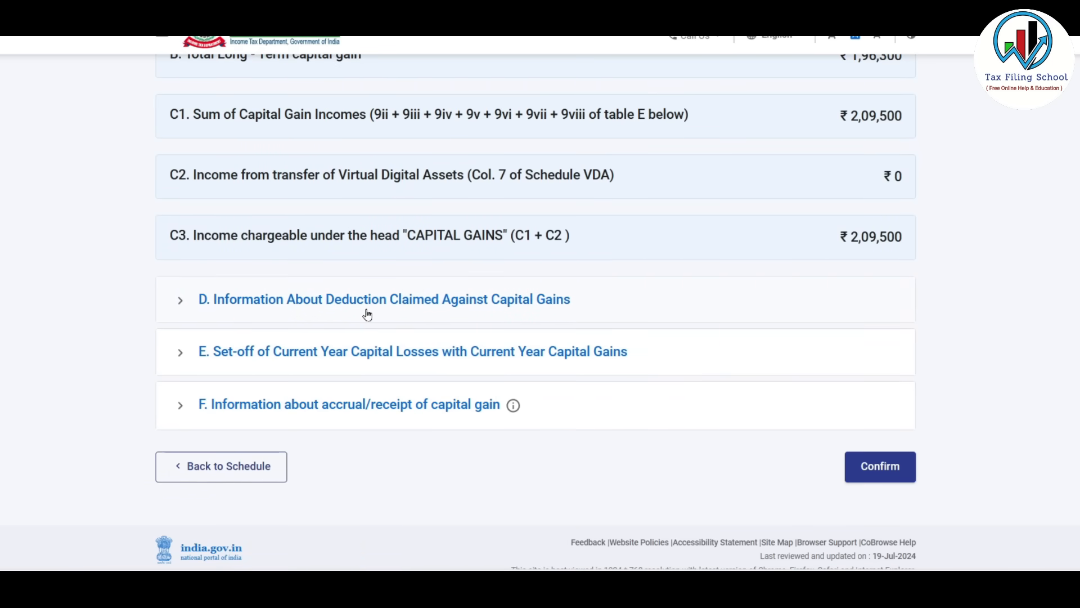
click(465, 307)
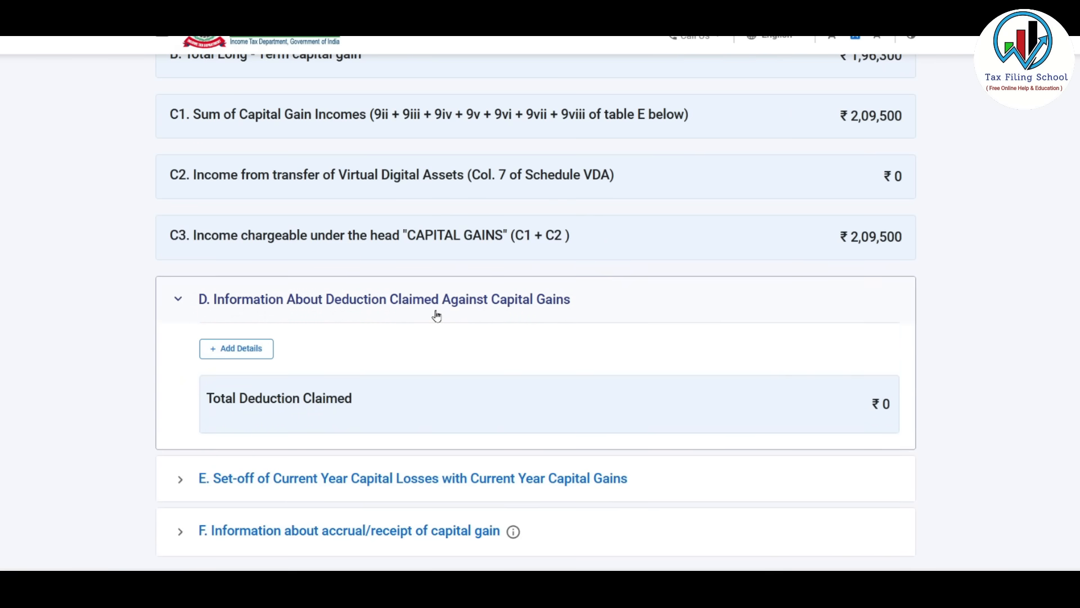
click(361, 301)
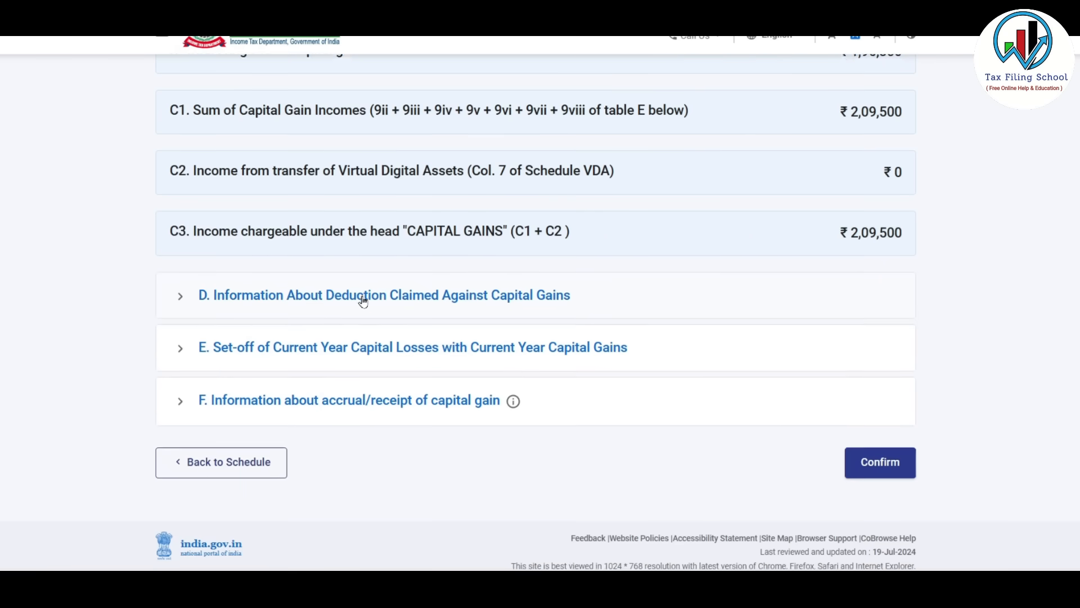
scroll(363, 302, down, 1)
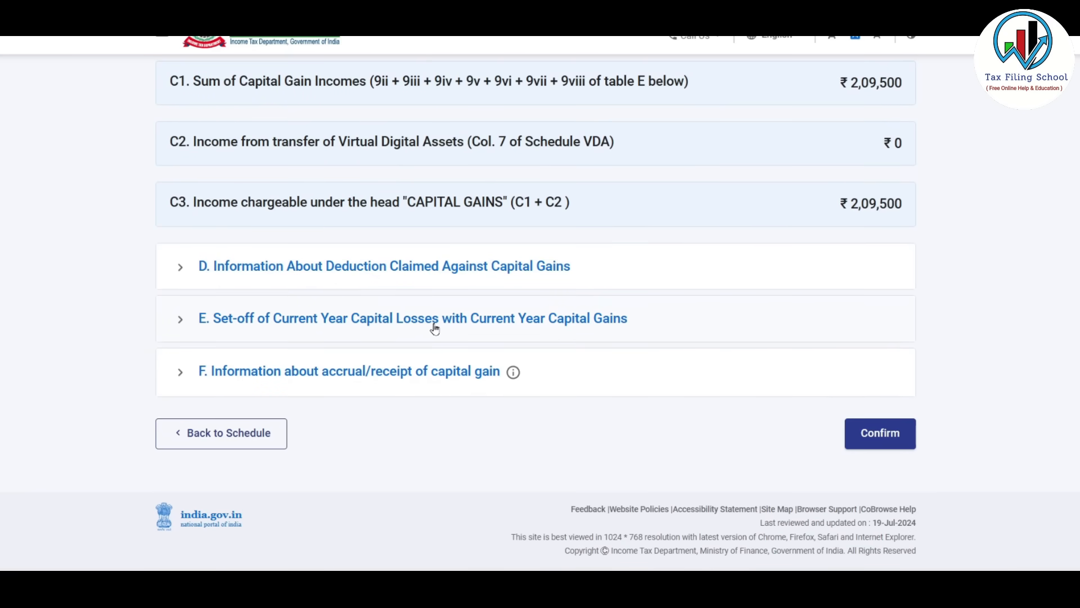
Step: Examine the section E table on set-off of current year capital losses and collapse it again
click(515, 327)
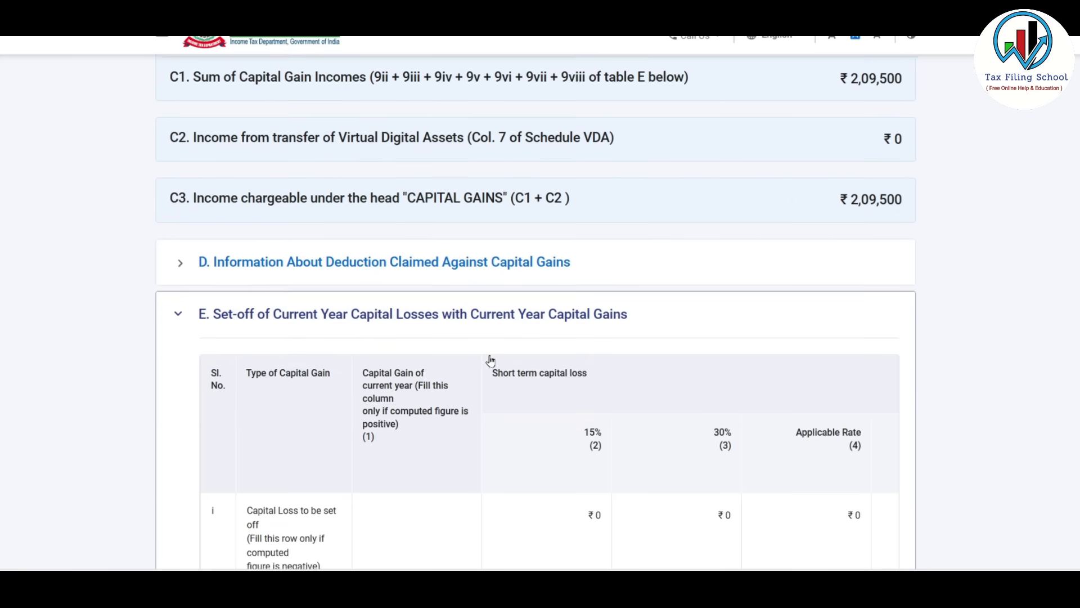
scroll(490, 360, down, 2)
scroll(491, 360, down, 1)
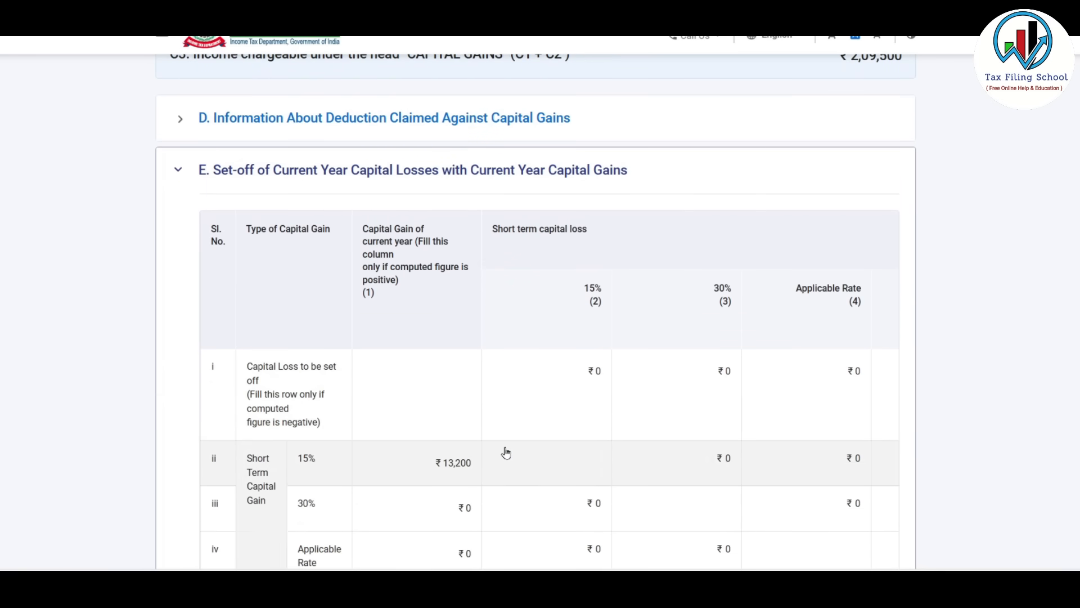
scroll(560, 299, down, 5)
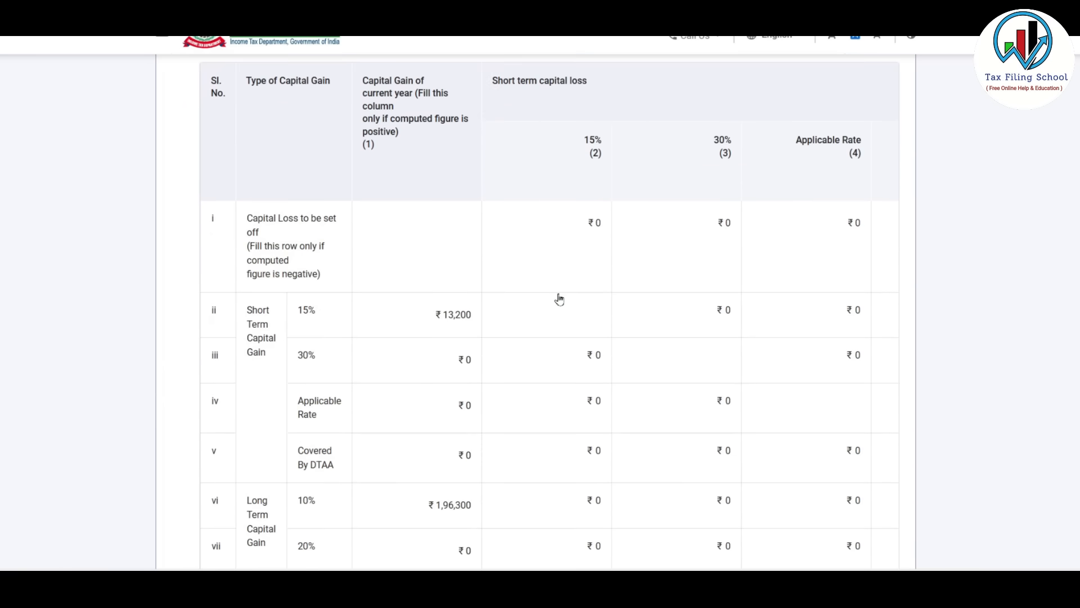
scroll(558, 299, down, 3)
scroll(548, 270, up, 9)
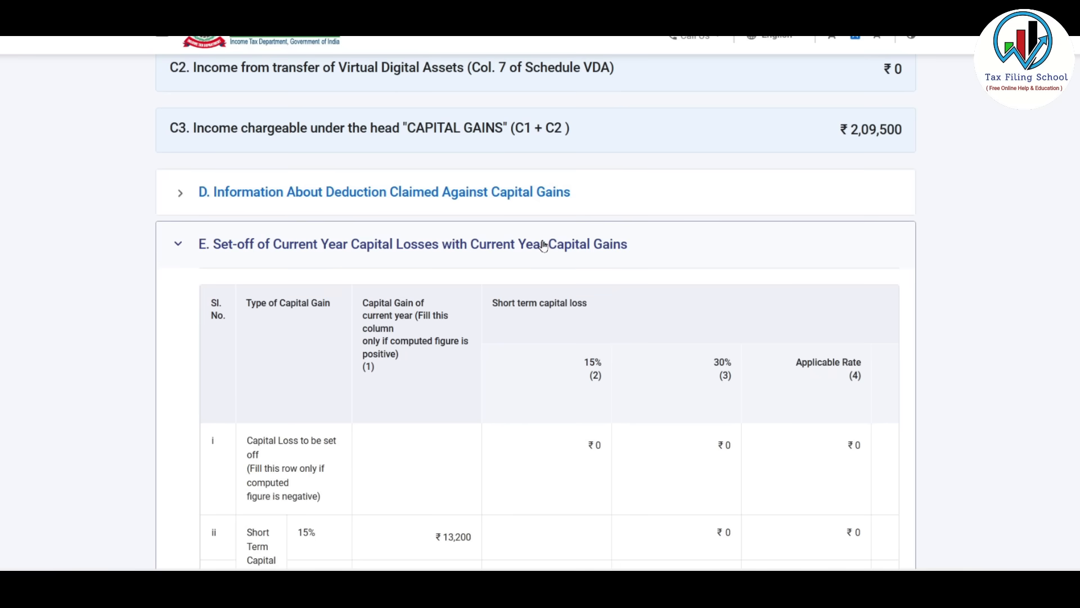
click(544, 245)
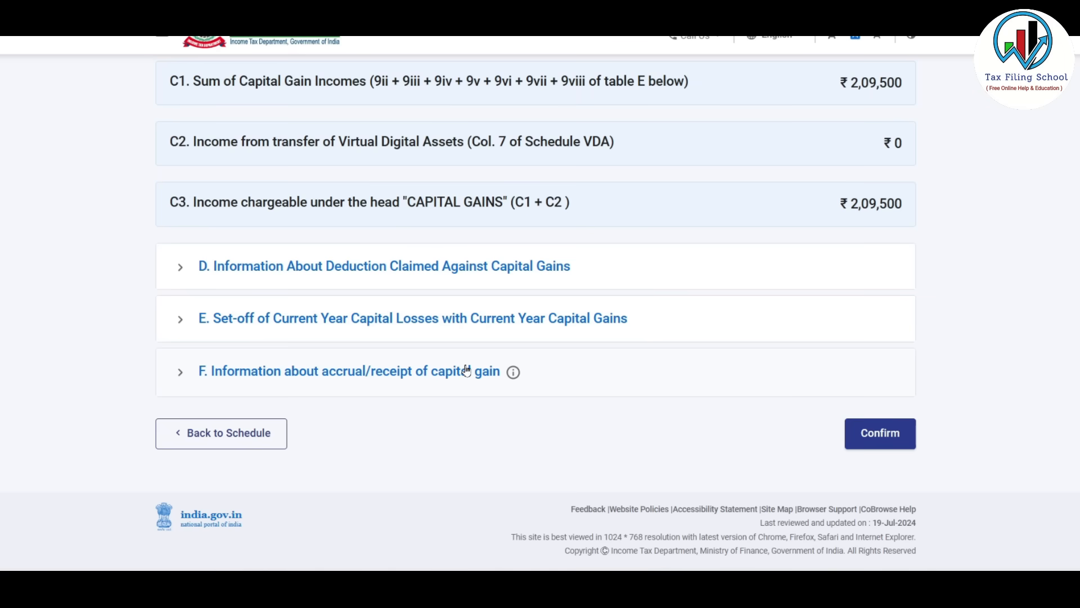
Step: Expand section F on accrual/receipt of capital gain and confirm Schedule Capital Gains without adding details
click(447, 377)
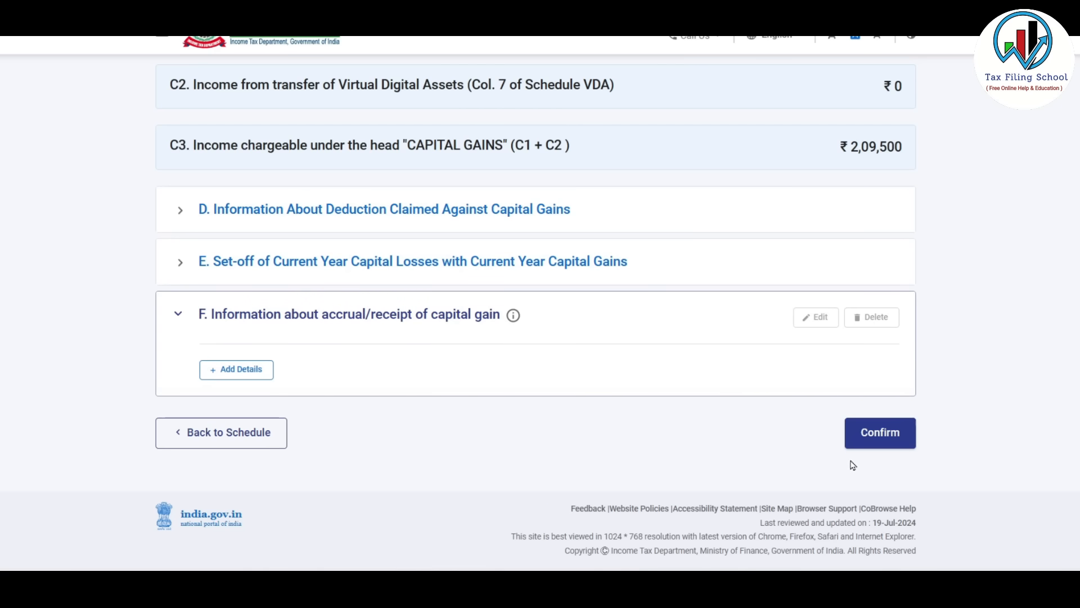
click(855, 438)
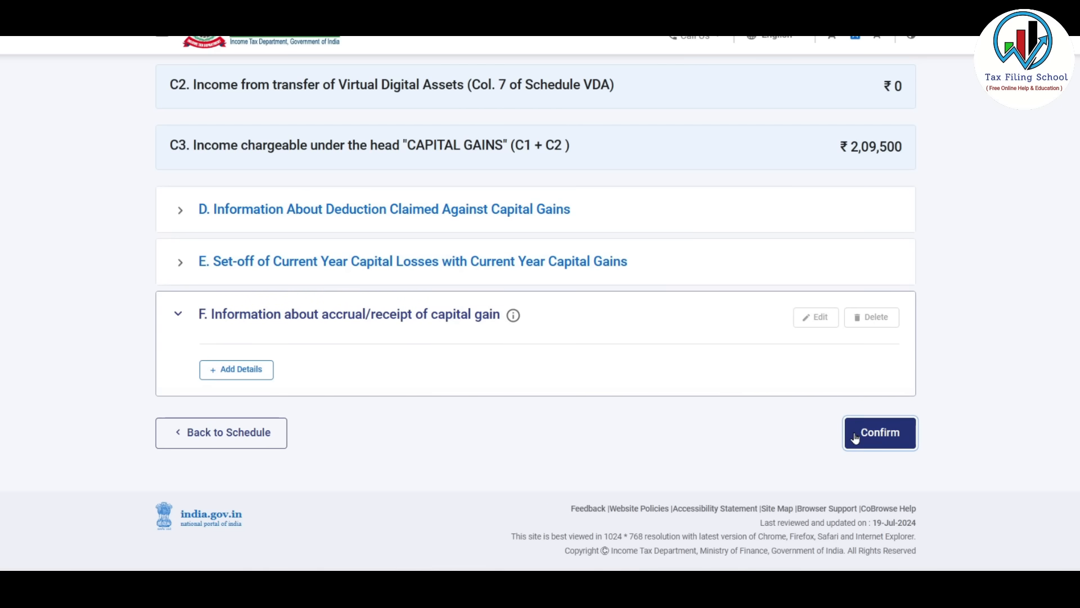
scroll(463, 320, down, 4)
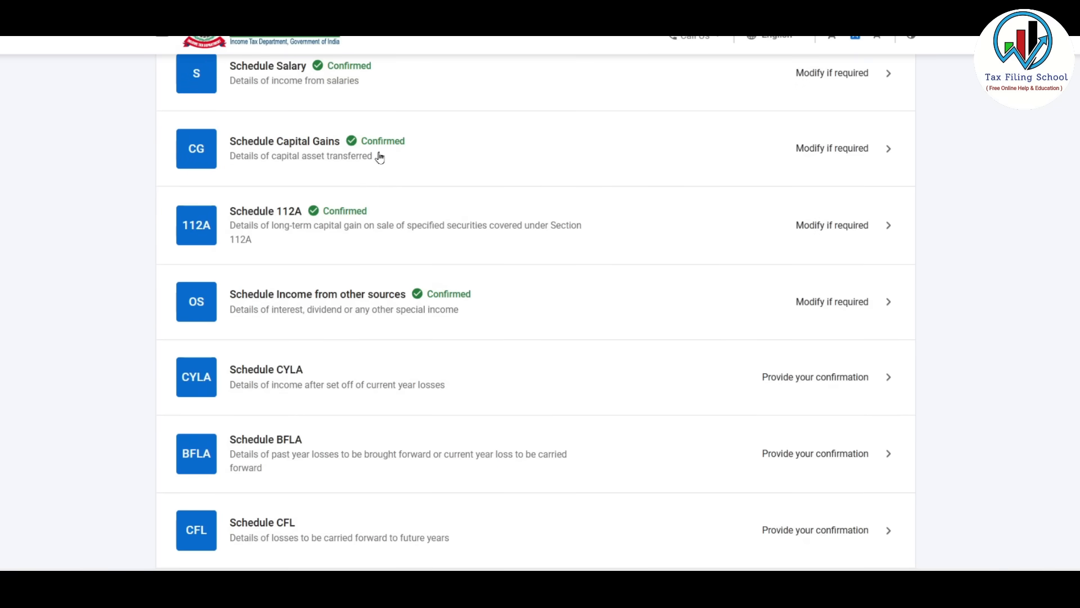
Step: Open Schedule CYLA, review the set-off of current year losses by income head and confirm the schedule
scroll(380, 157, down, 3)
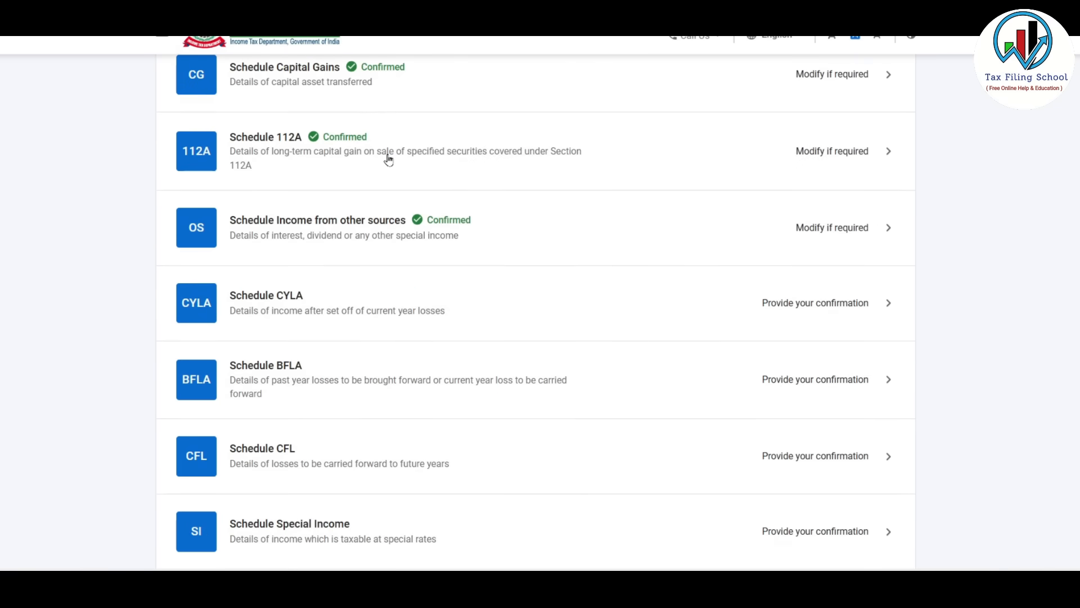
click(574, 236)
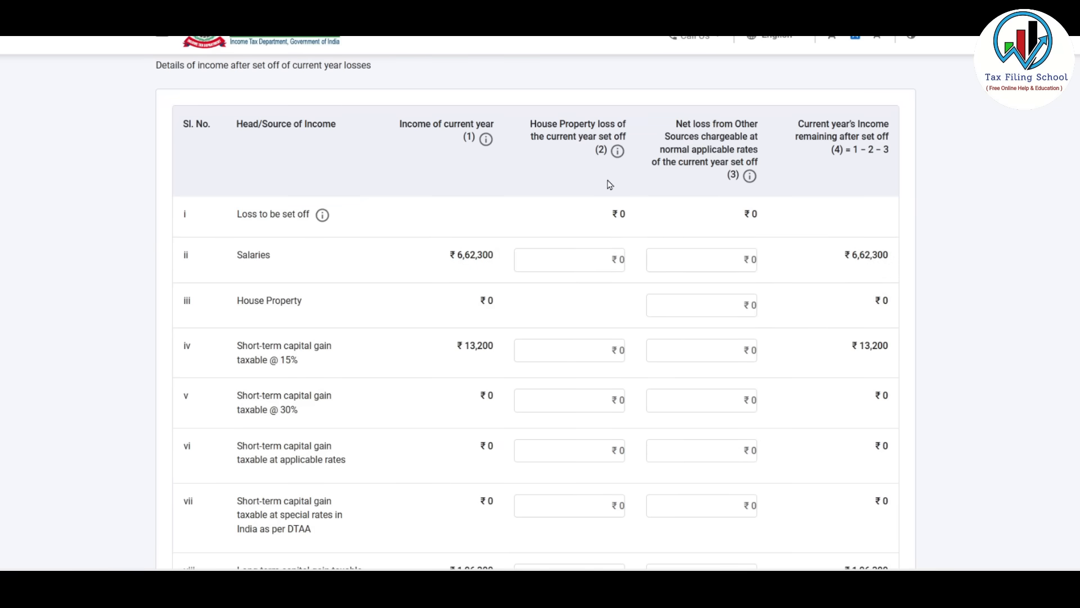
scroll(610, 184, down, 3)
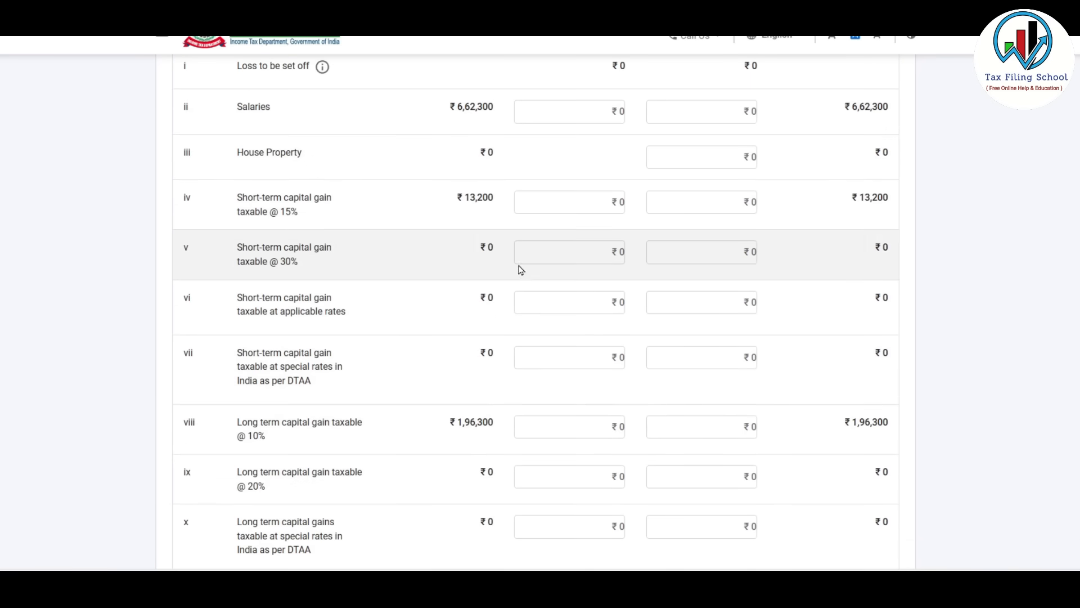
scroll(518, 263, down, 10)
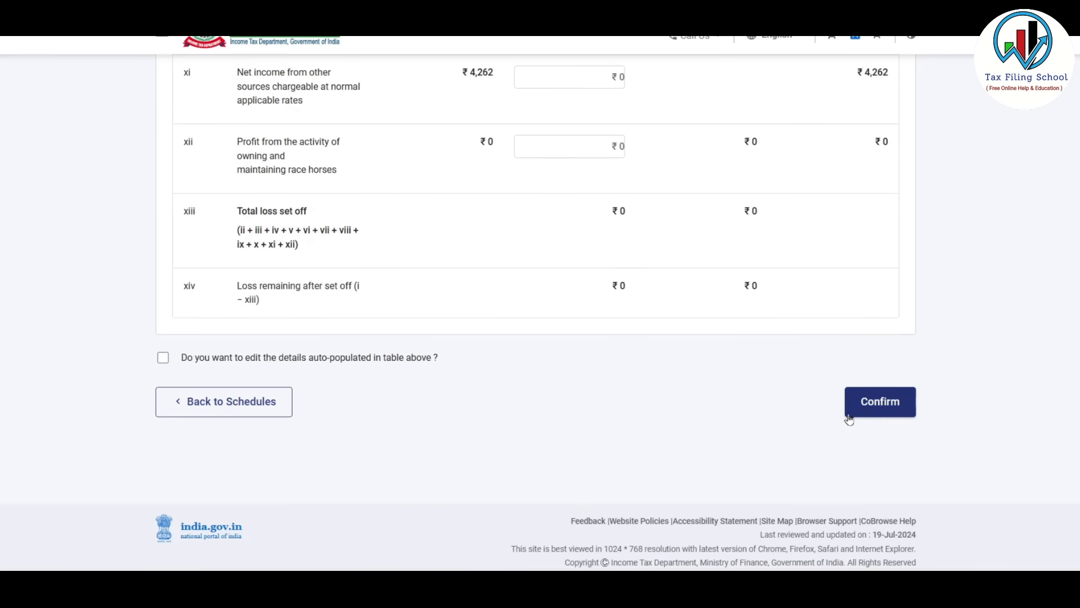
click(880, 410)
Step: Open Schedule CFL, check the earlier years' losses carried forward and compute the set-off
scroll(578, 364, down, 3)
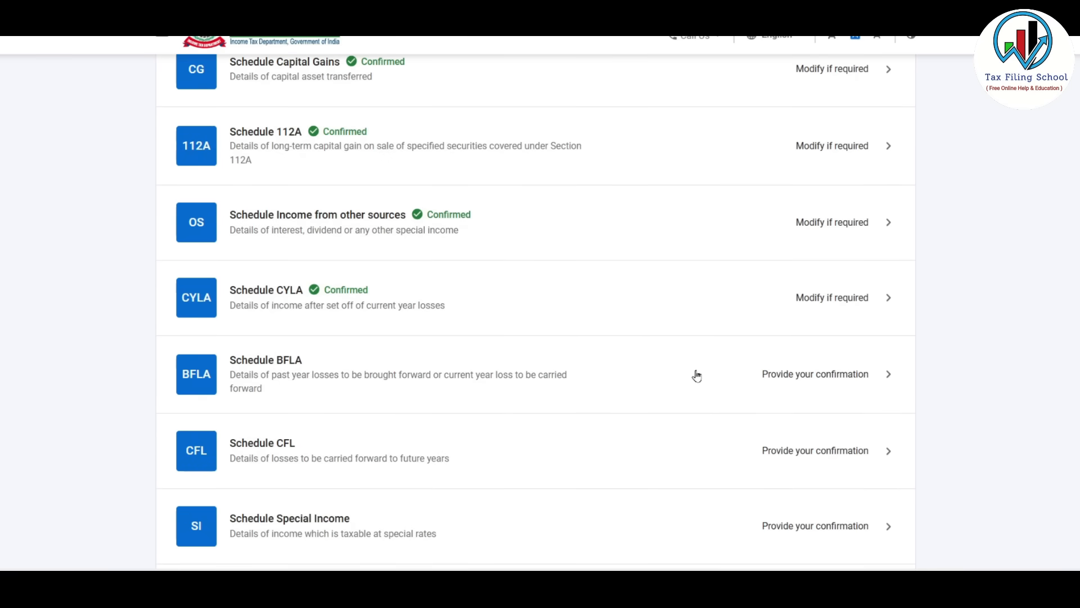
scroll(590, 382, down, 1)
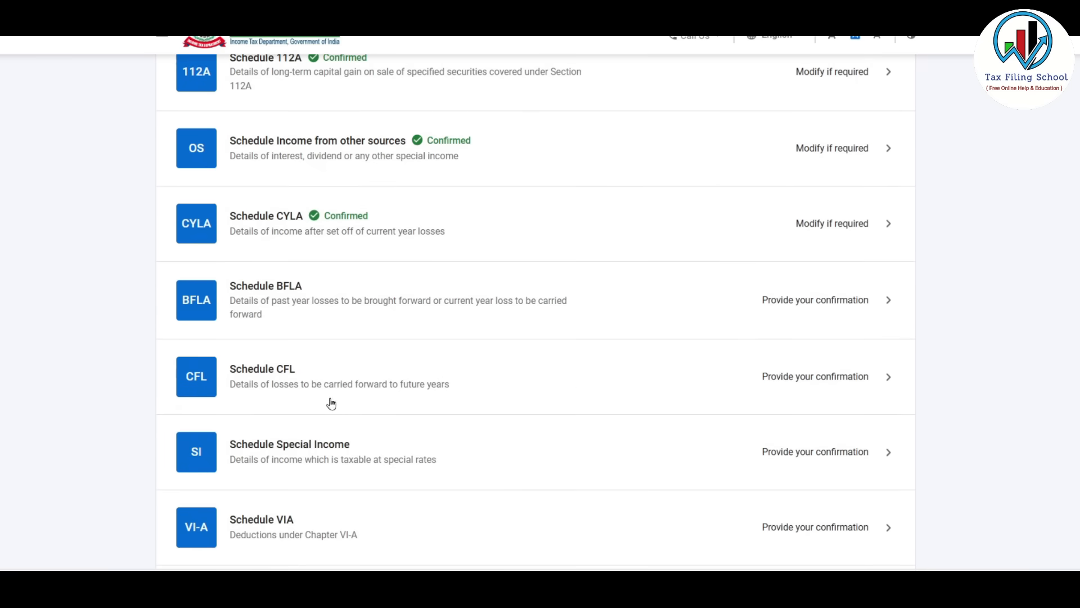
click(603, 390)
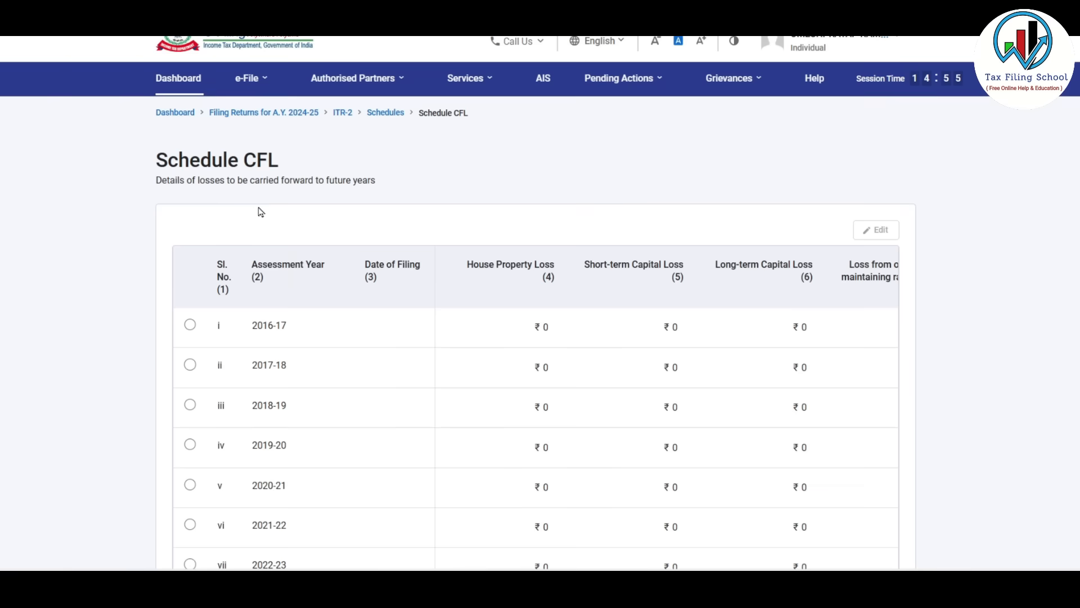
scroll(385, 211, down, 3)
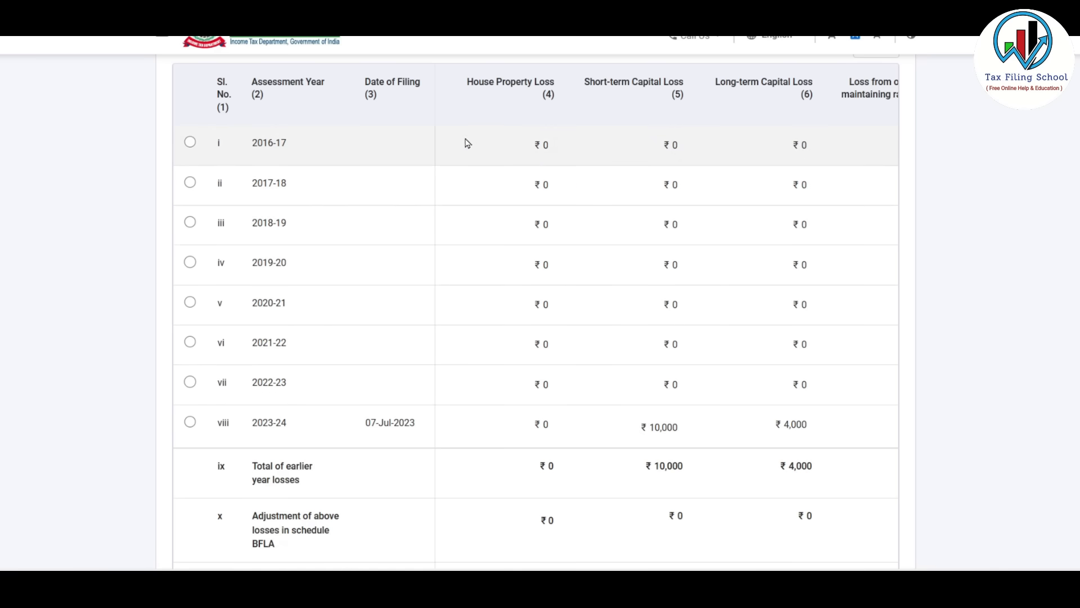
scroll(494, 292, down, 3)
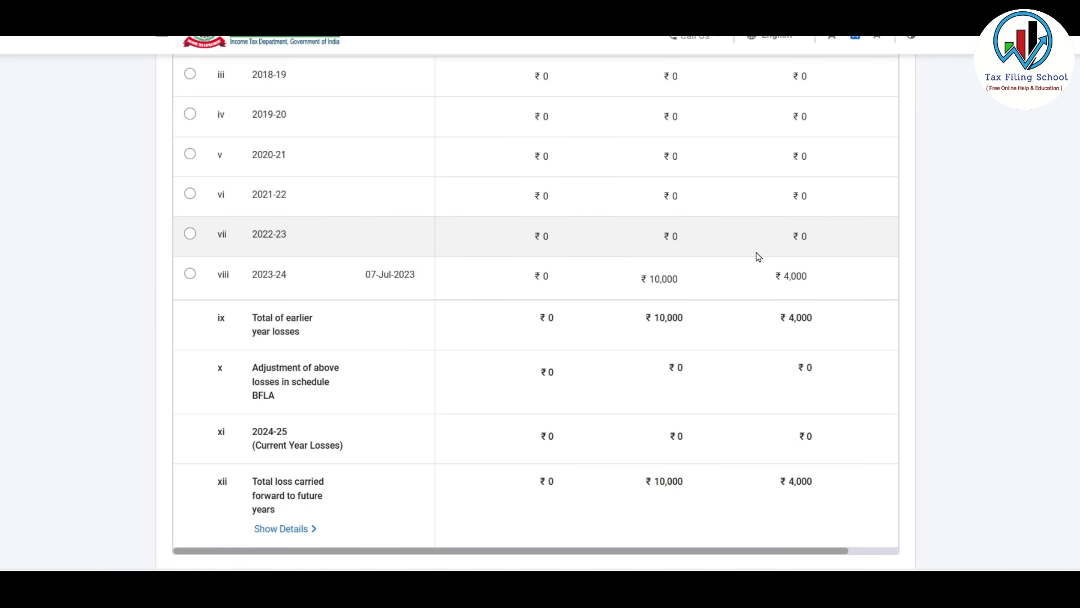
scroll(758, 256, down, 1)
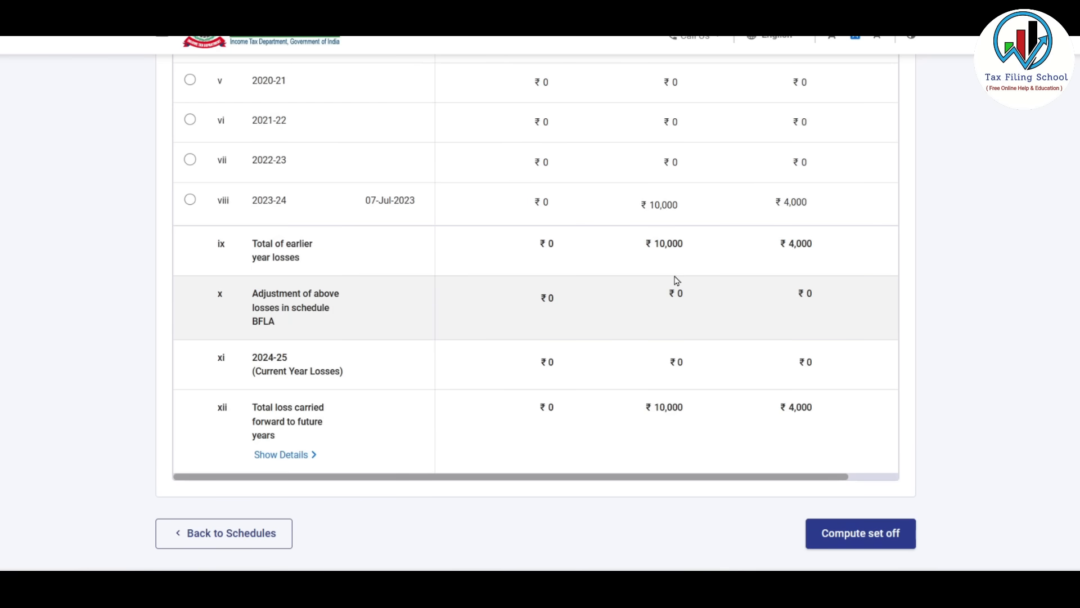
scroll(677, 280, down, 1)
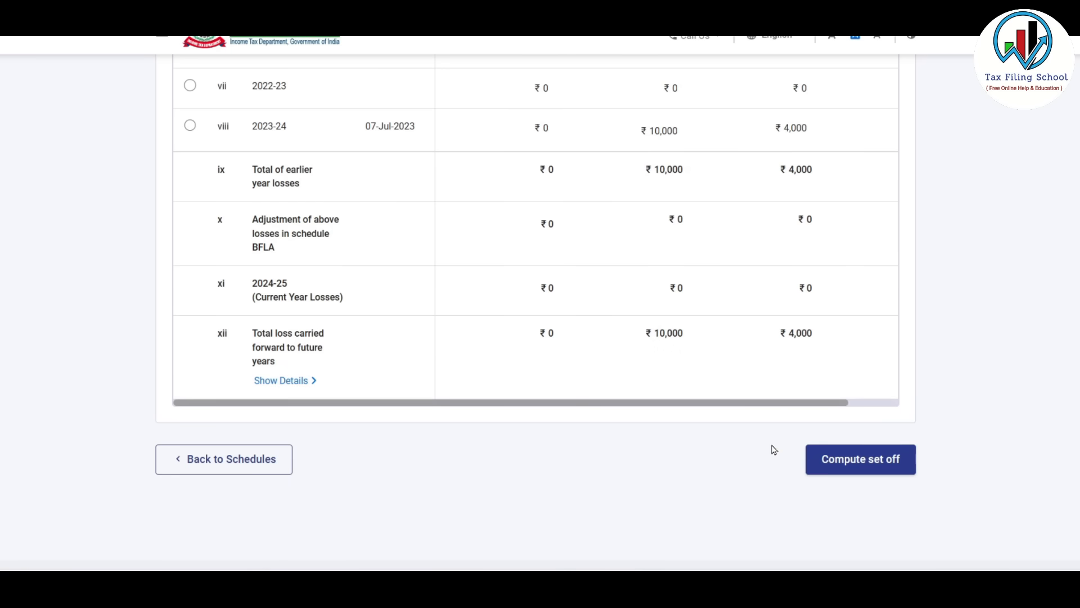
click(864, 461)
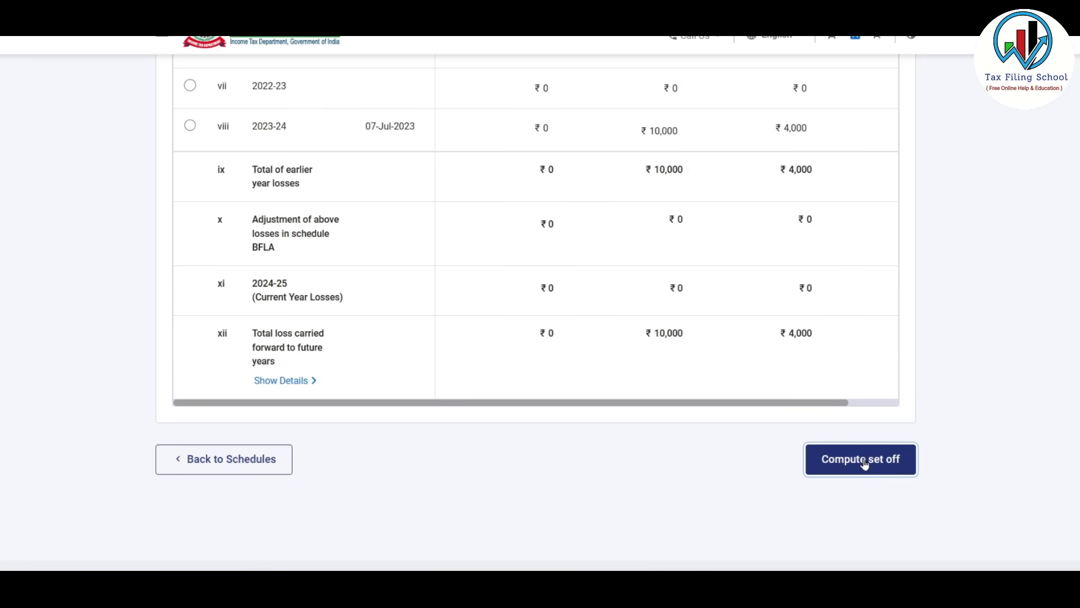
Step: Open Schedule BFLA, review the brought forward losses set off, then compute the set-off and continue past the section 234C notice
scroll(612, 316, down, 5)
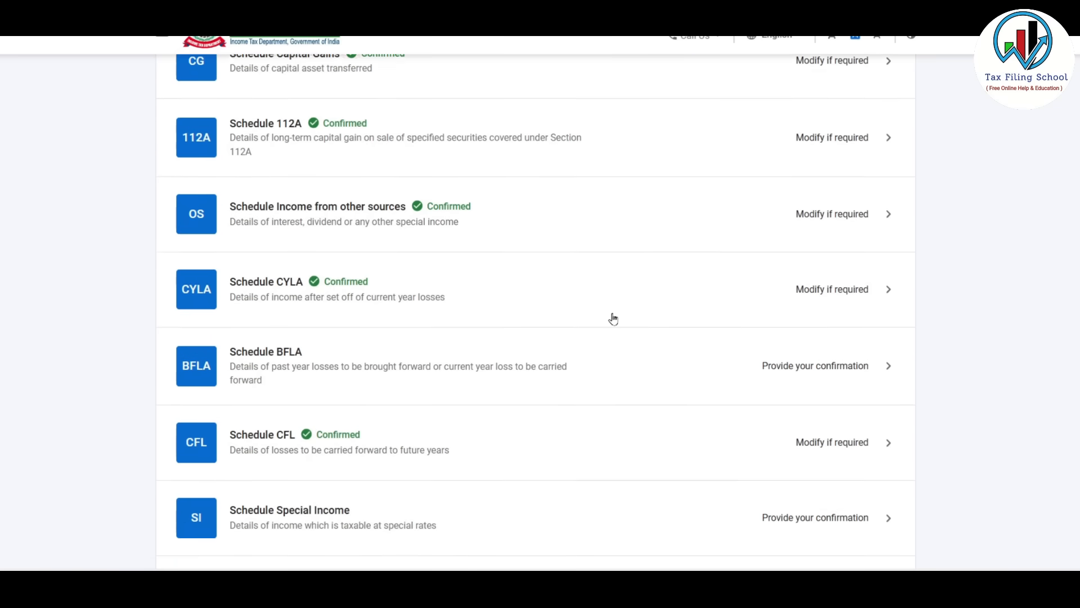
click(692, 302)
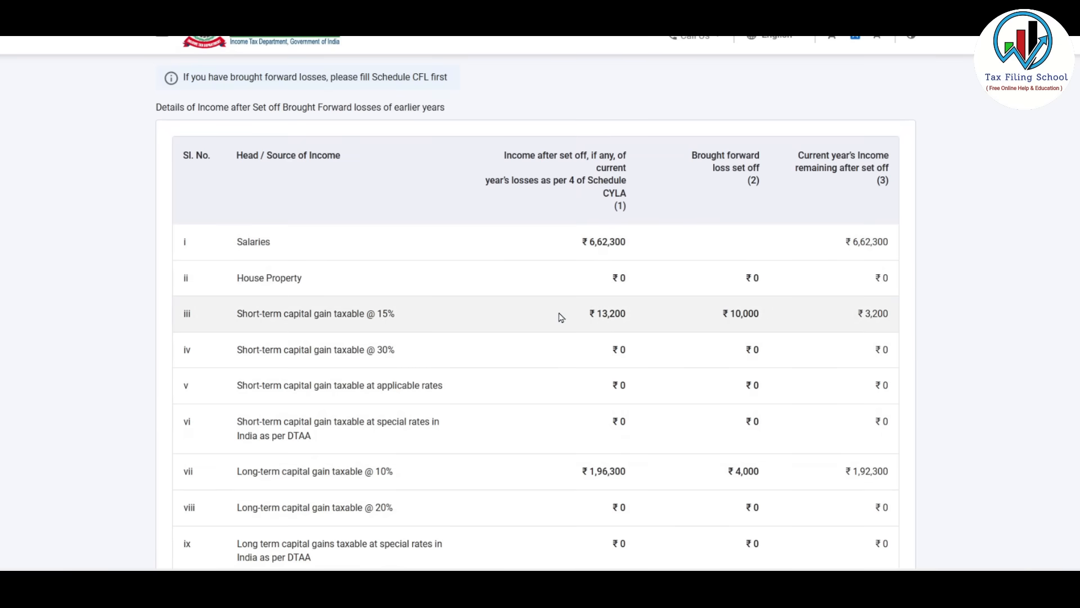
scroll(658, 230, down, 1)
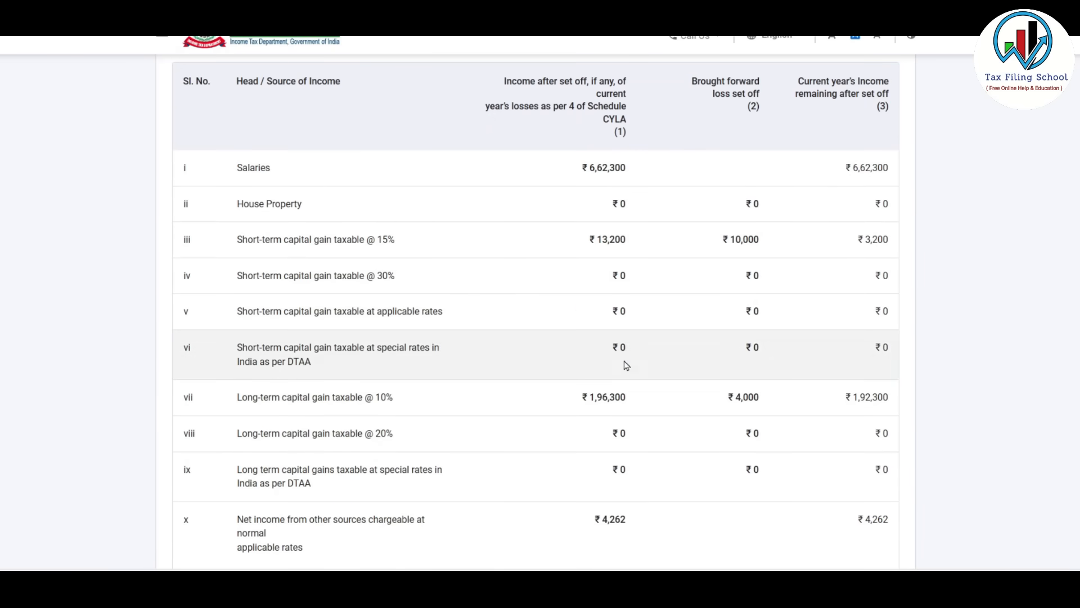
scroll(731, 259, up, 1)
scroll(808, 360, down, 6)
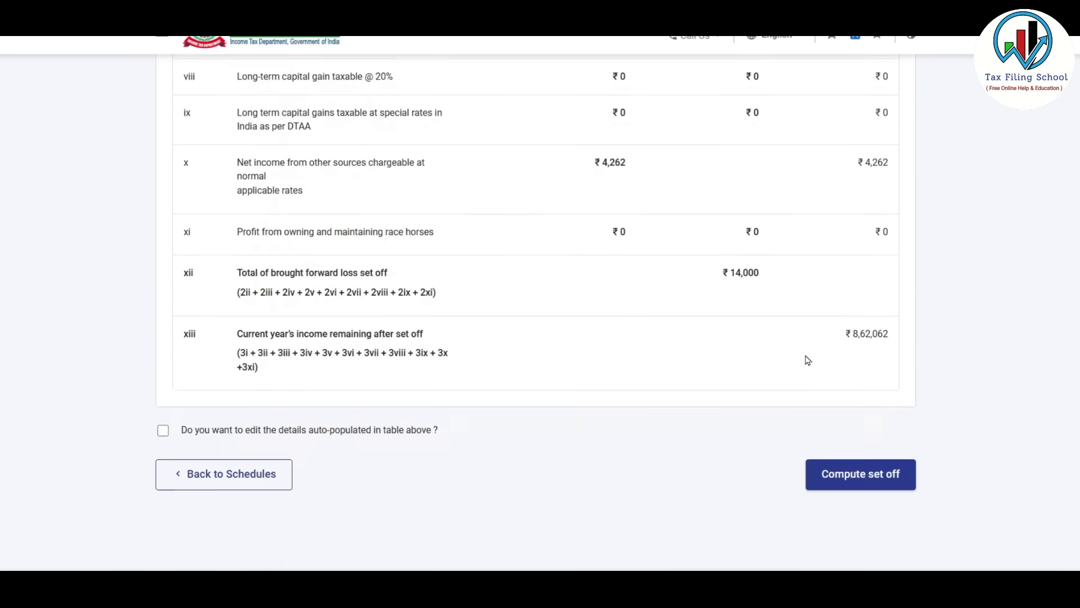
click(876, 464)
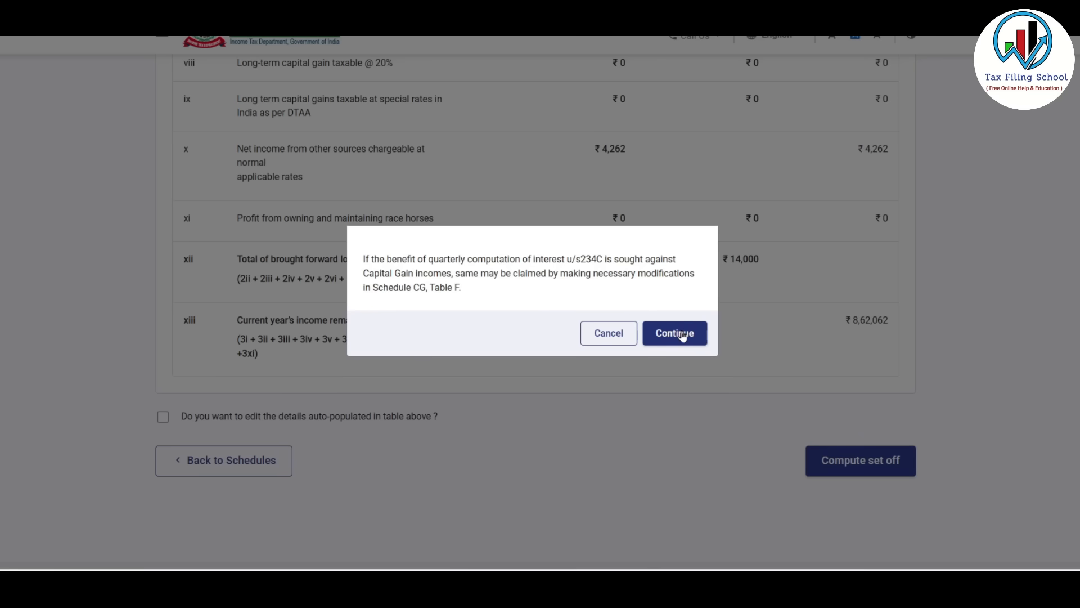
click(678, 333)
Step: Reopen Schedule Capital Gains with the two already selected equity asset types
scroll(550, 272, down, 4)
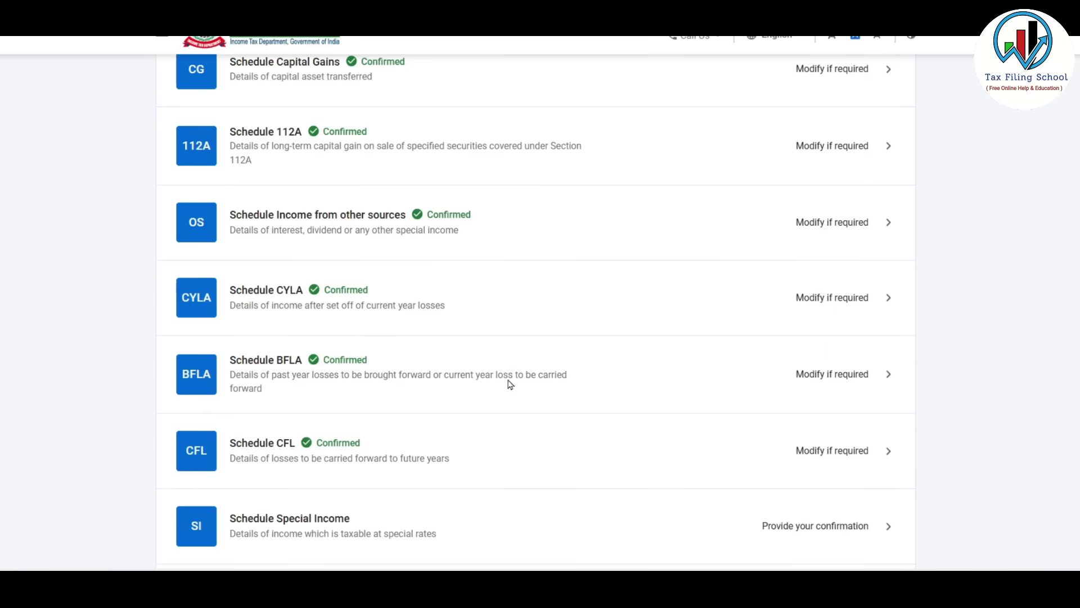
scroll(512, 383, up, 3)
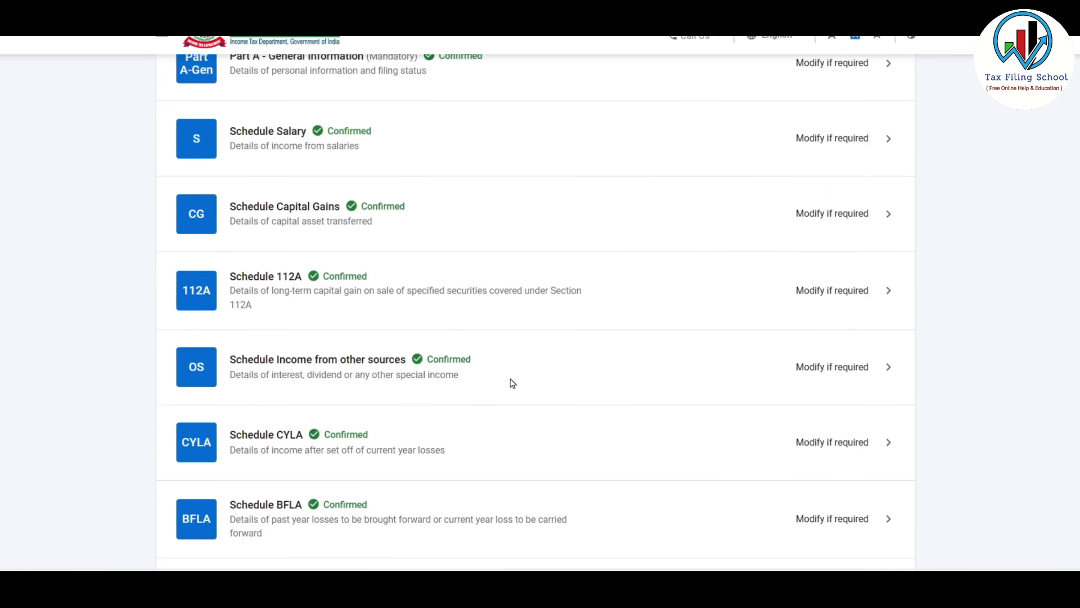
click(778, 219)
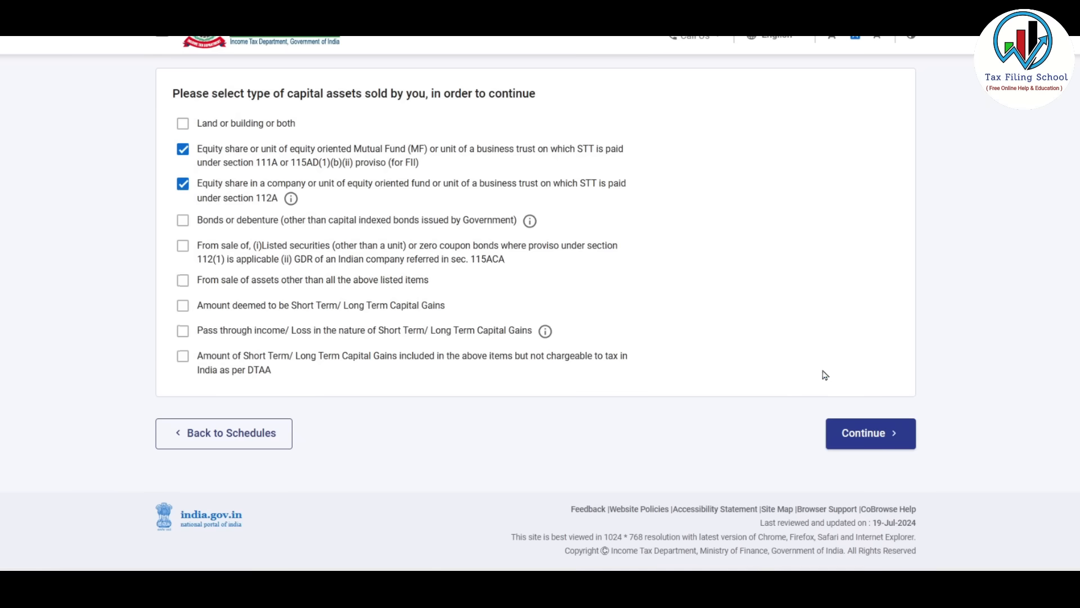
click(869, 434)
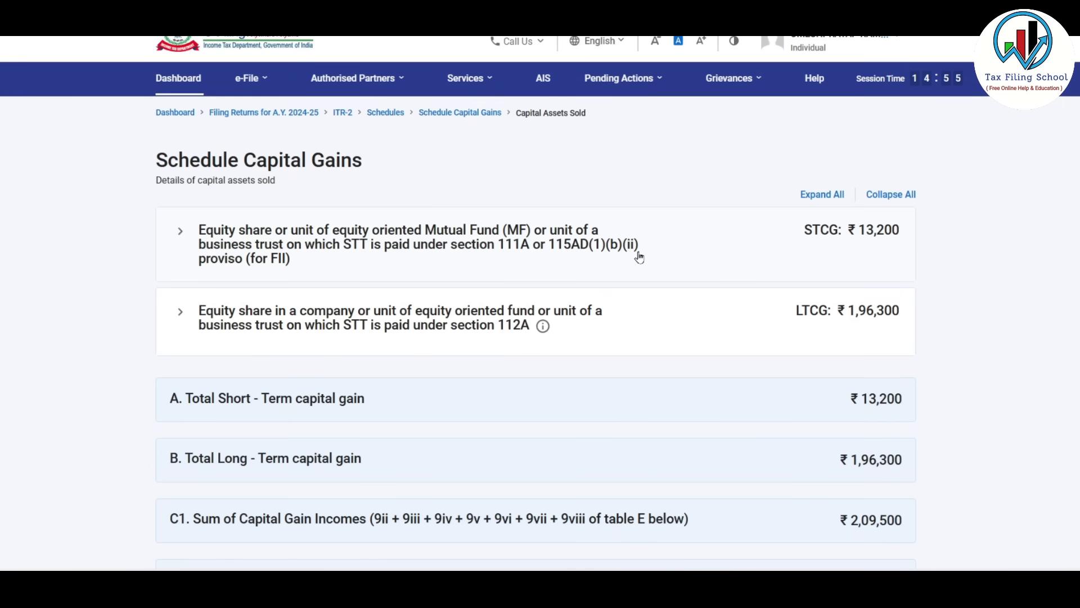
Step: Add section F accrual details for short-term gains at 15%: 3200 for 16 Mar - 31 Mar and 0 for the other periods
scroll(639, 256, down, 8)
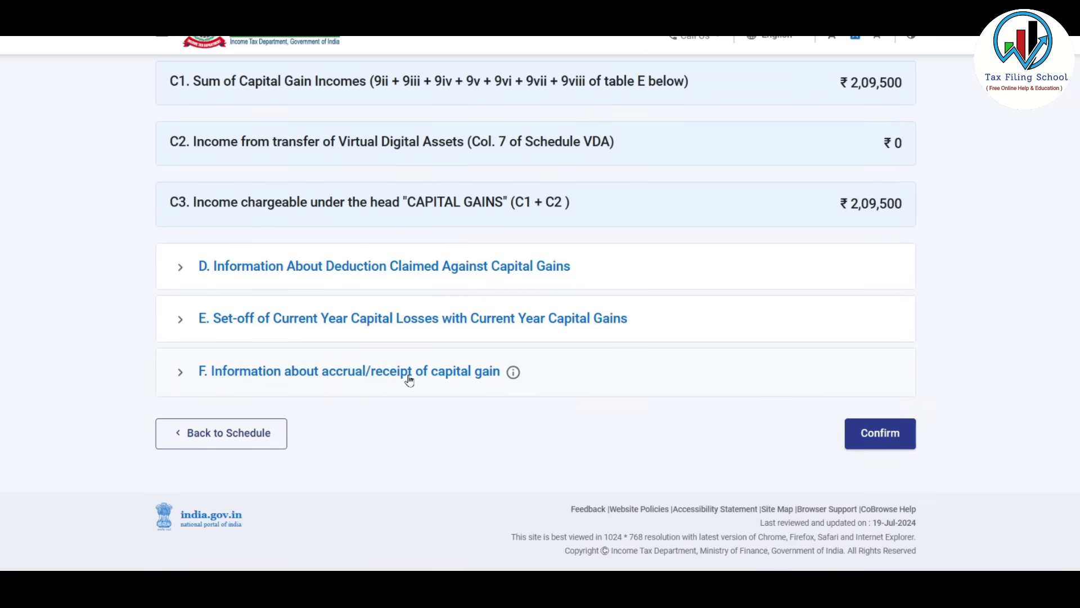
click(482, 376)
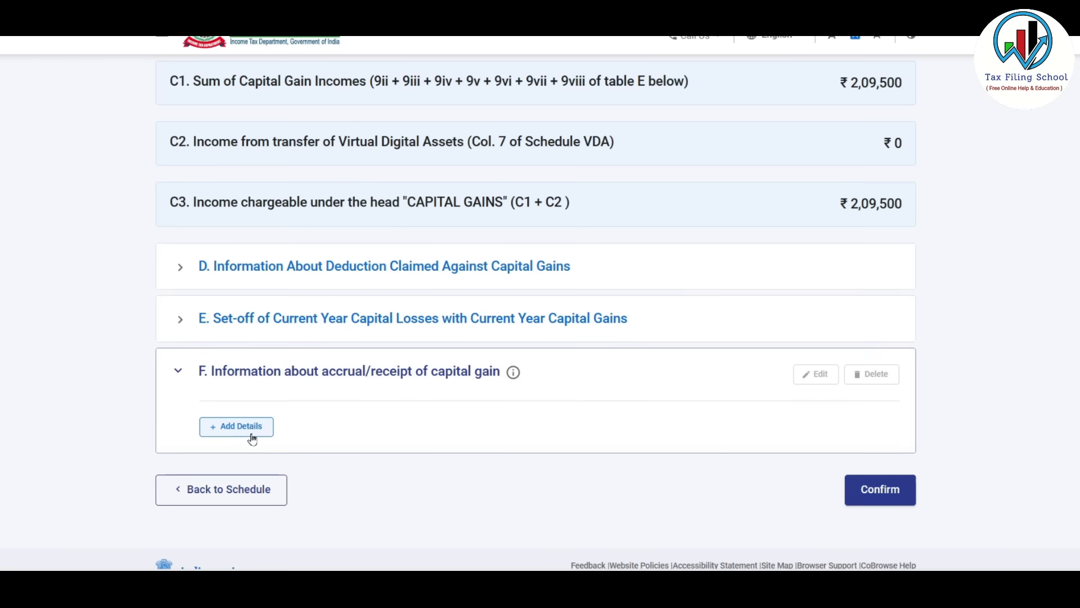
click(258, 431)
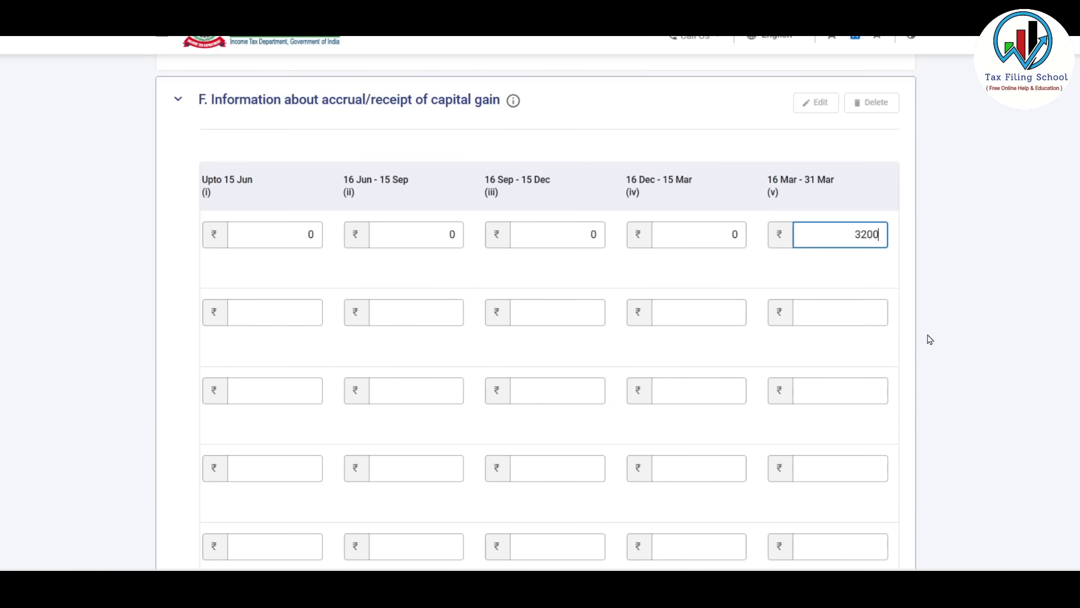
Step: Enter long-term gains at 10% in section F: 1,00,000 for 16 Jun - 15 Sep, 92,300 for 16 Mar - 31 Mar, 0 elsewhere
scroll(936, 340, down, 4)
scroll(945, 341, down, 3)
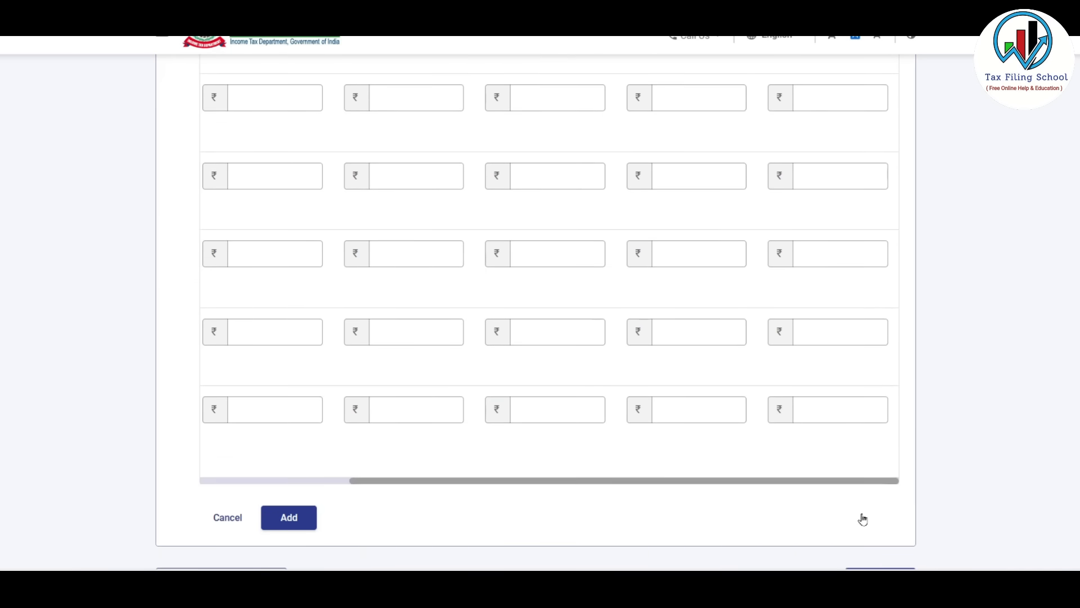
drag(862, 481, 380, 357)
scroll(385, 356, up, 3)
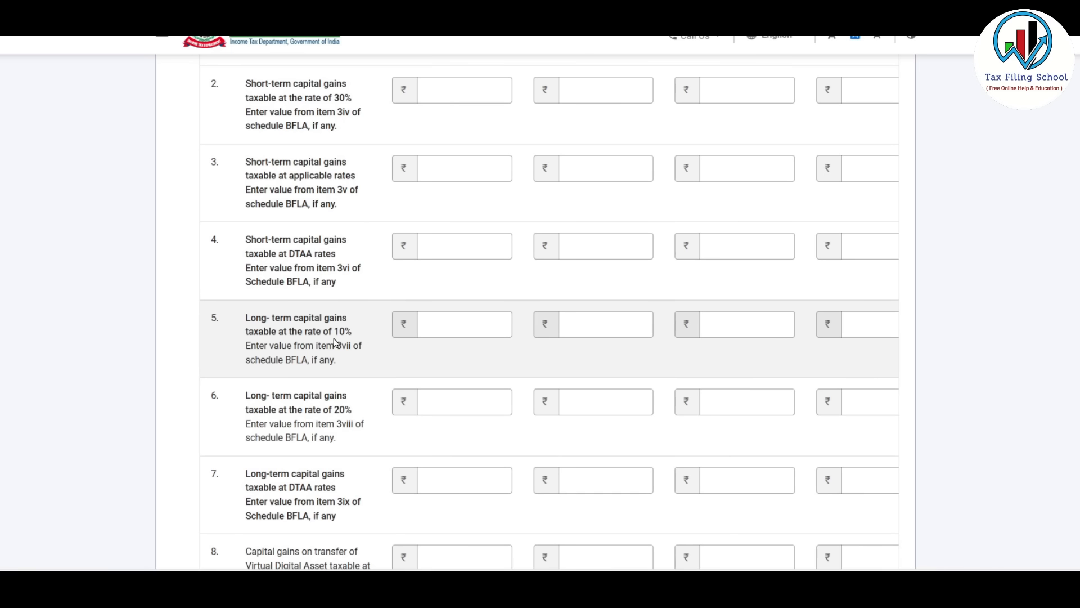
click(456, 326)
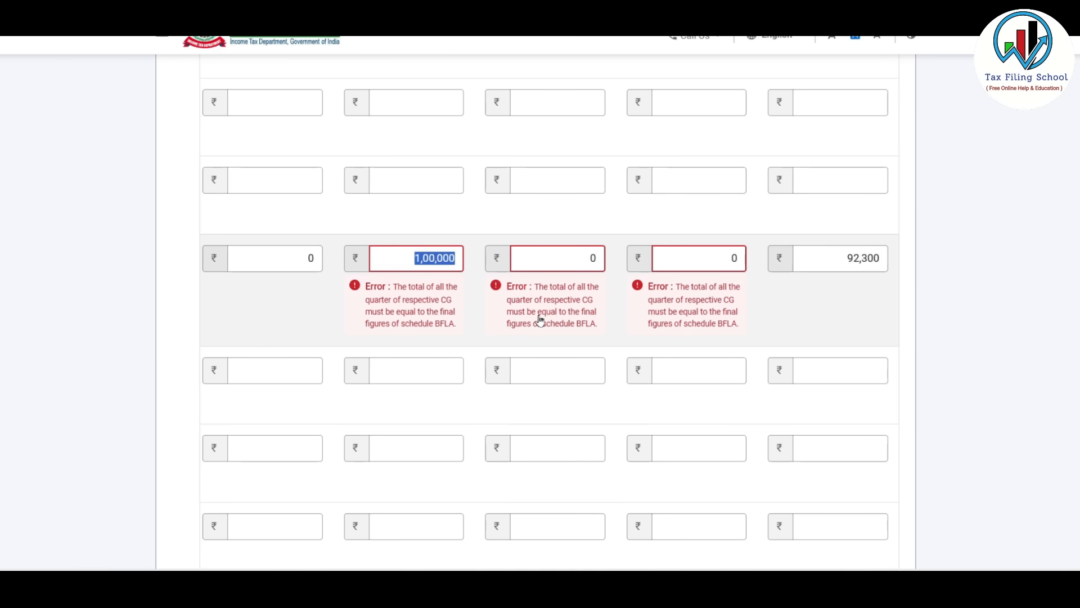
click(408, 258)
drag(411, 260, 472, 261)
key(Tab)
key(Tab)
key(Tab)
click(410, 294)
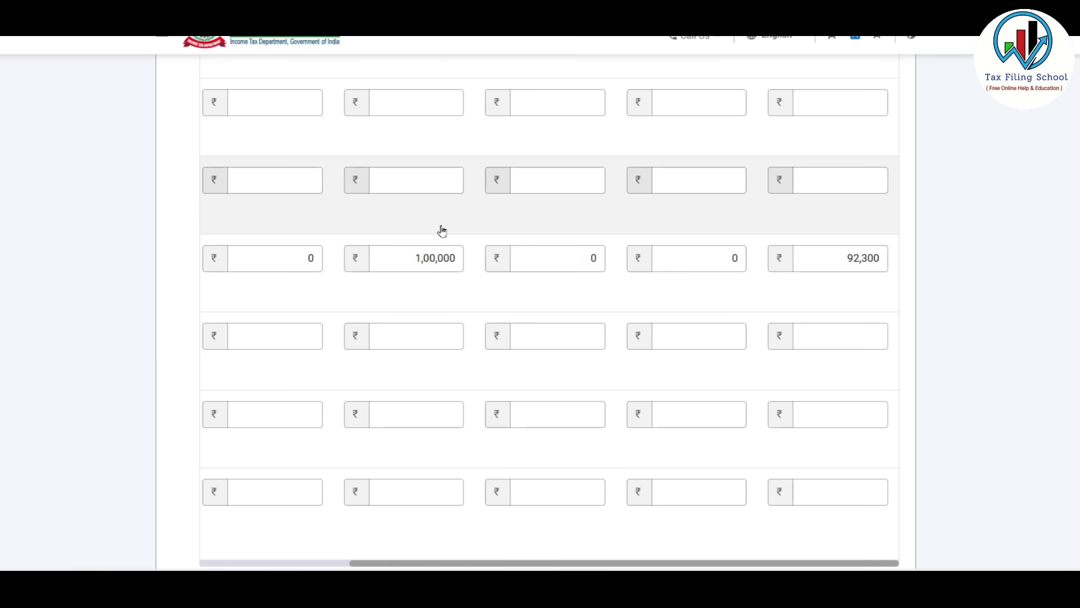
Step: Add the completed accrual/receipt entries to section F and confirm Schedule Capital Gains
scroll(442, 228, down, 3)
scroll(441, 231, down, 2)
click(294, 383)
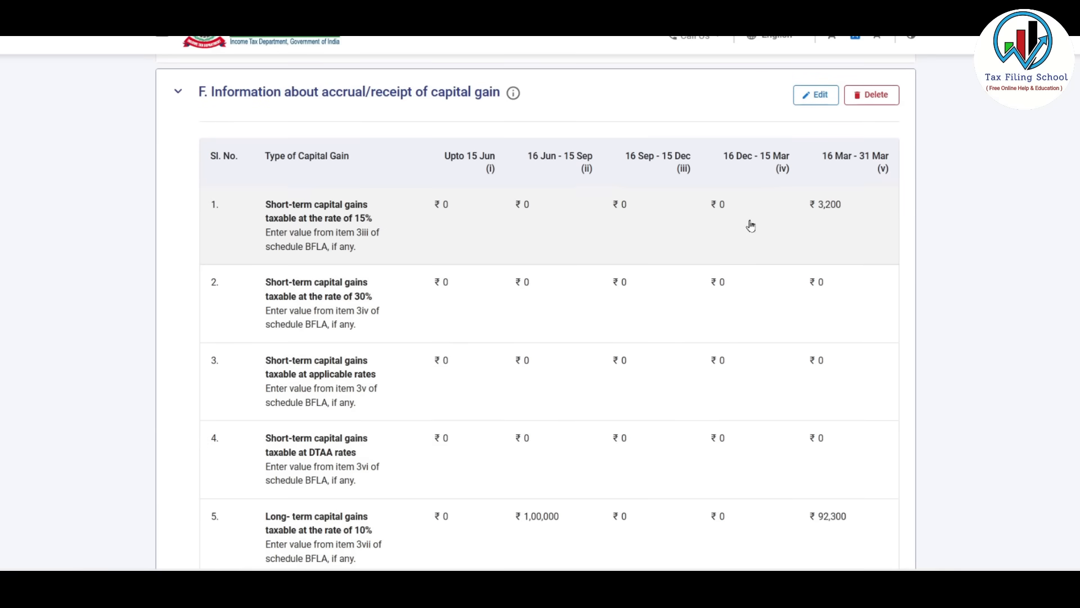
scroll(672, 369, down, 8)
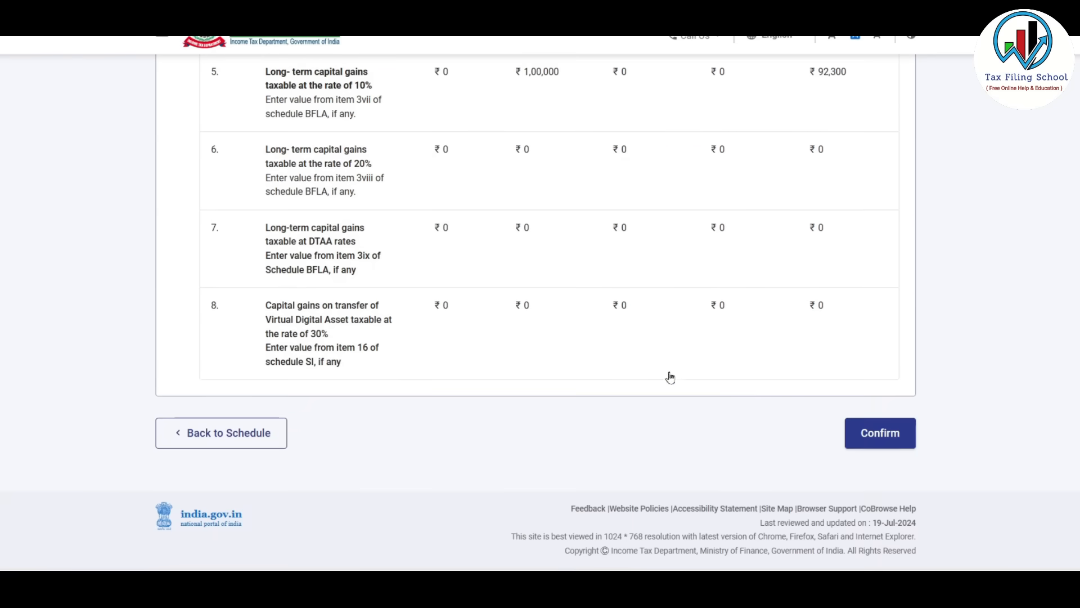
click(893, 434)
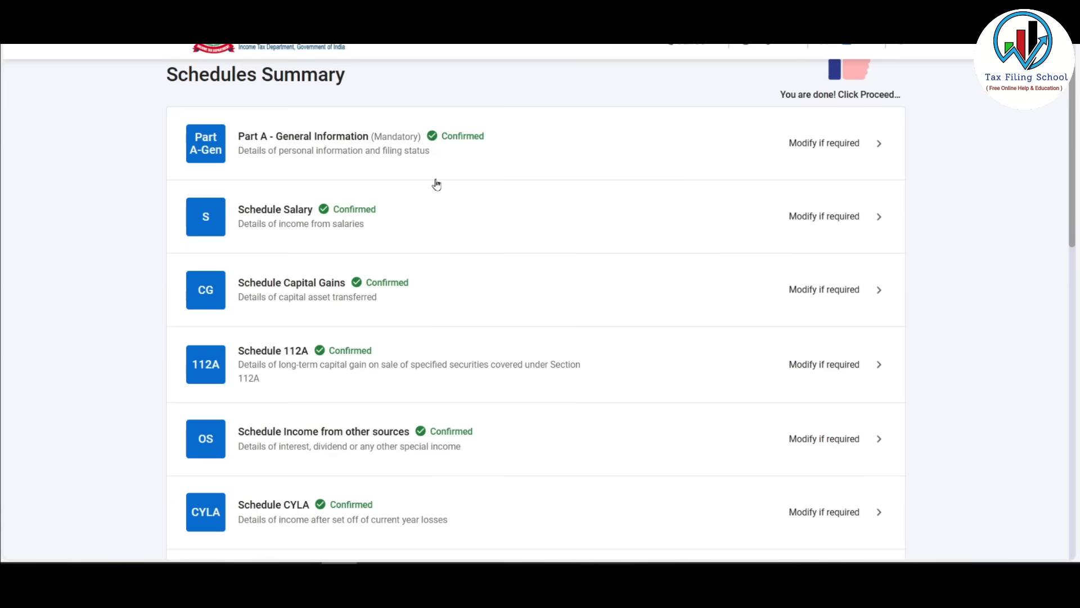
Step: Check the confirmation status of the schedules in the summary and open Schedule VIA for Chapter VI-A deductions
scroll(484, 167, down, 3)
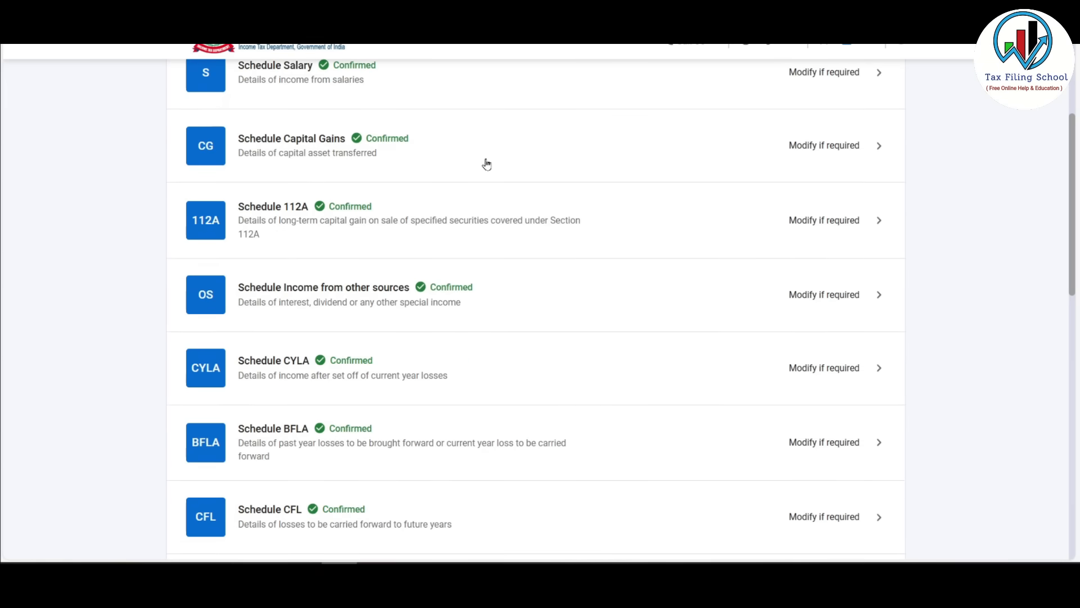
scroll(486, 163, up, 3)
scroll(486, 163, down, 2)
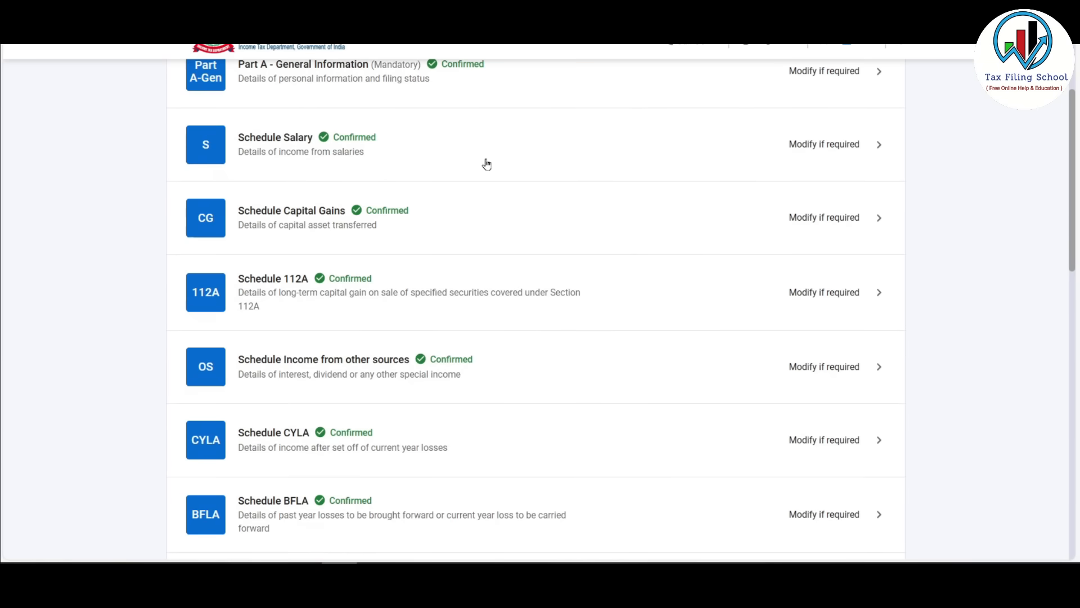
scroll(486, 164, down, 3)
scroll(487, 164, down, 4)
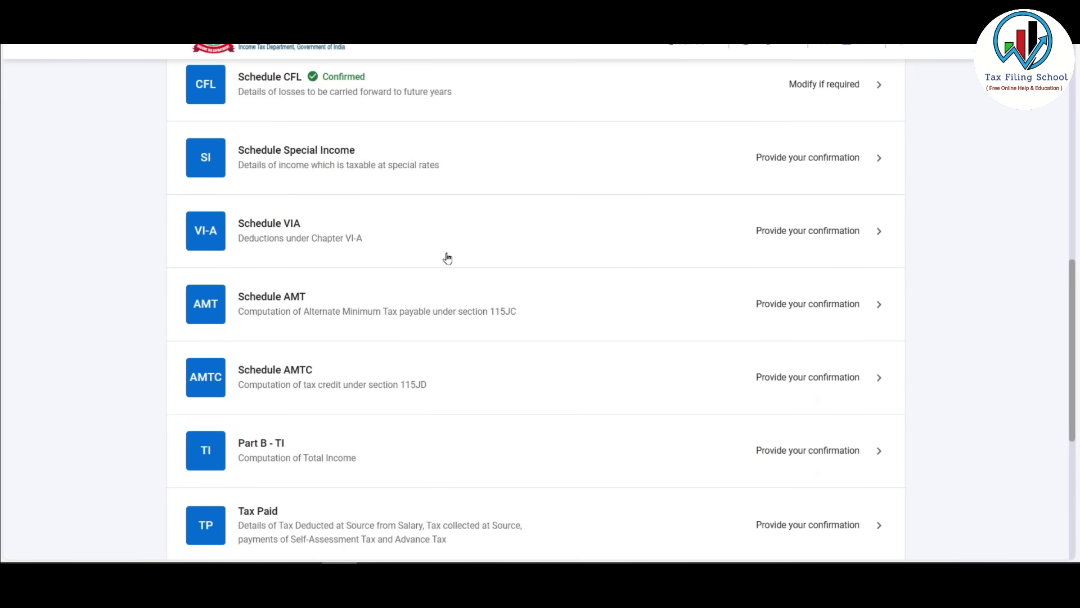
click(759, 231)
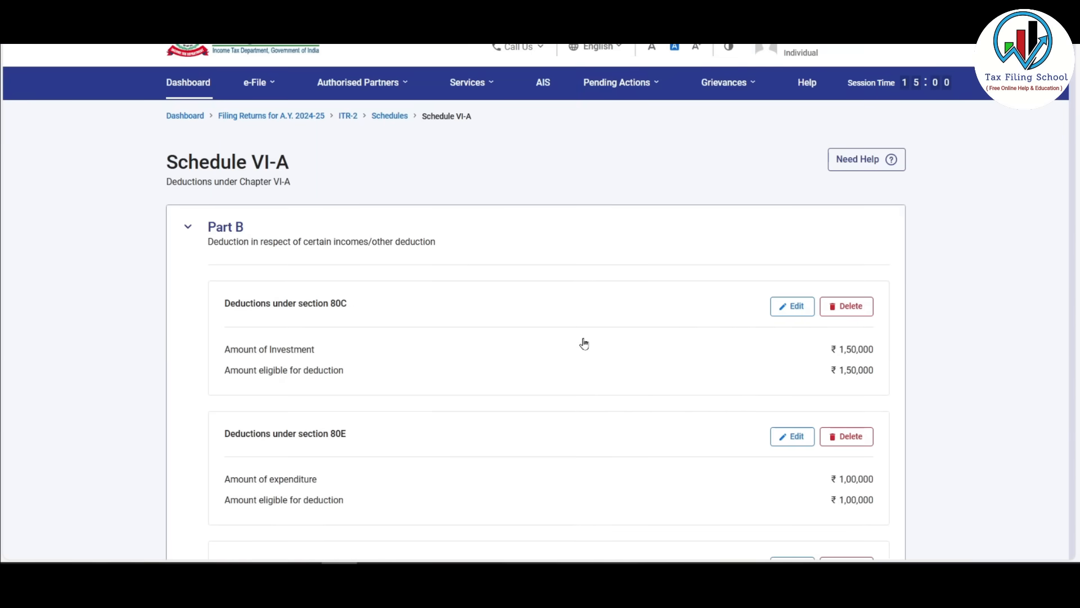
Step: Save the section 80E deduction with 1,00,000 as the interest paid and confirm Schedule VI-A
scroll(585, 346, down, 3)
click(789, 261)
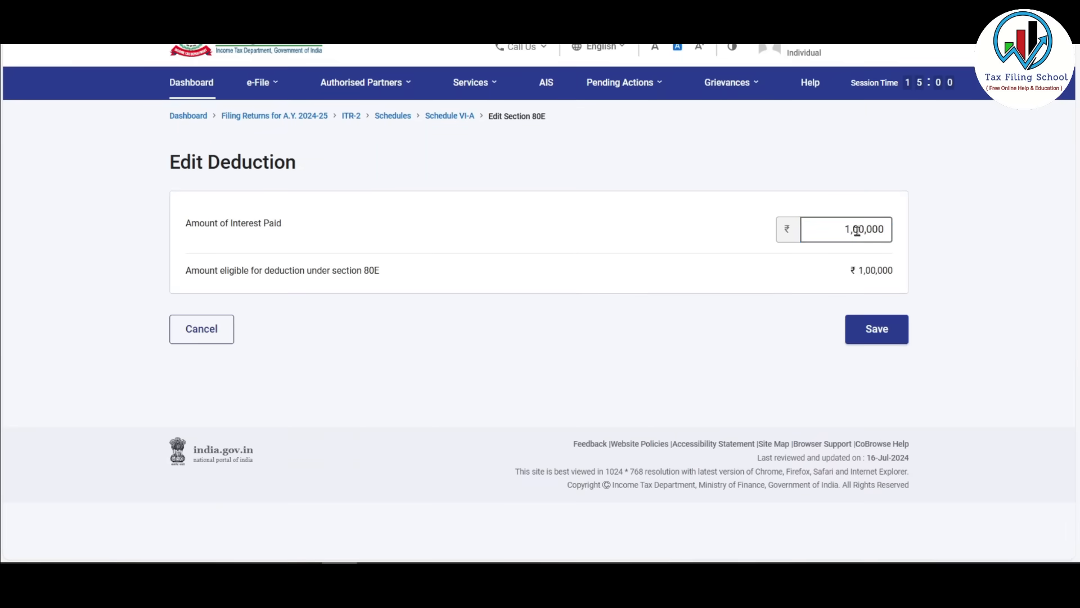
key(BackSpace)
text(5)
click(876, 328)
click(861, 441)
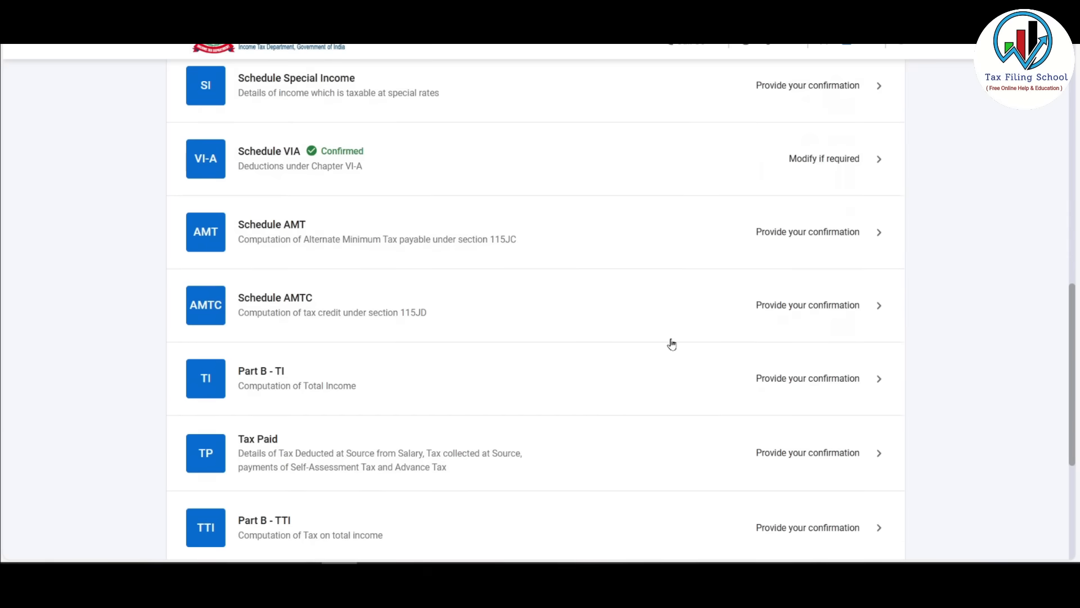
Step: Open Part B - TI, review the computation of total income and confirm the schedule
scroll(672, 343, down, 3)
click(496, 241)
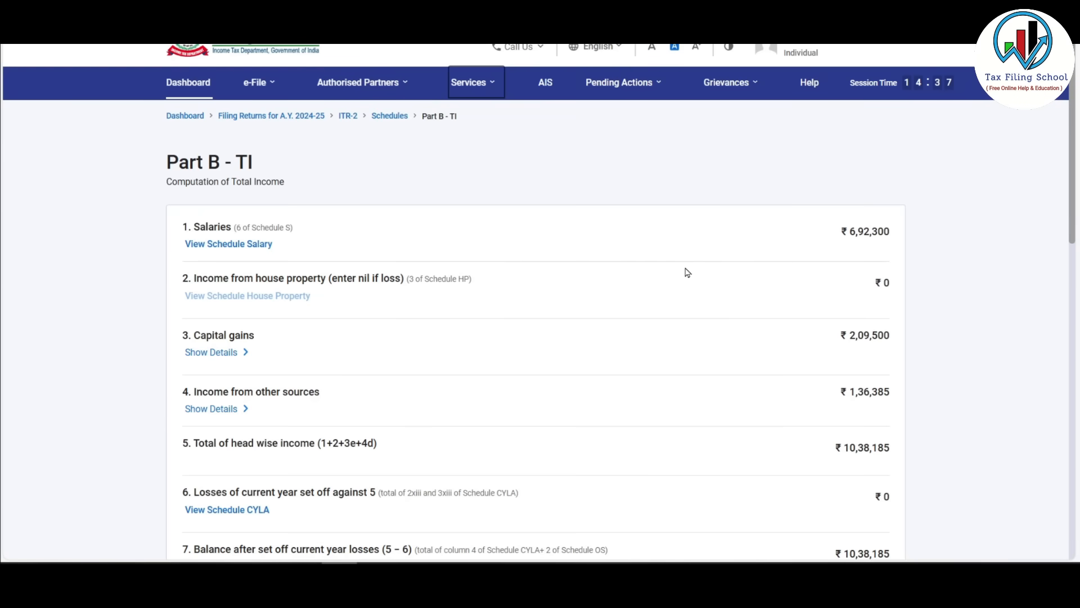
scroll(686, 272, down, 8)
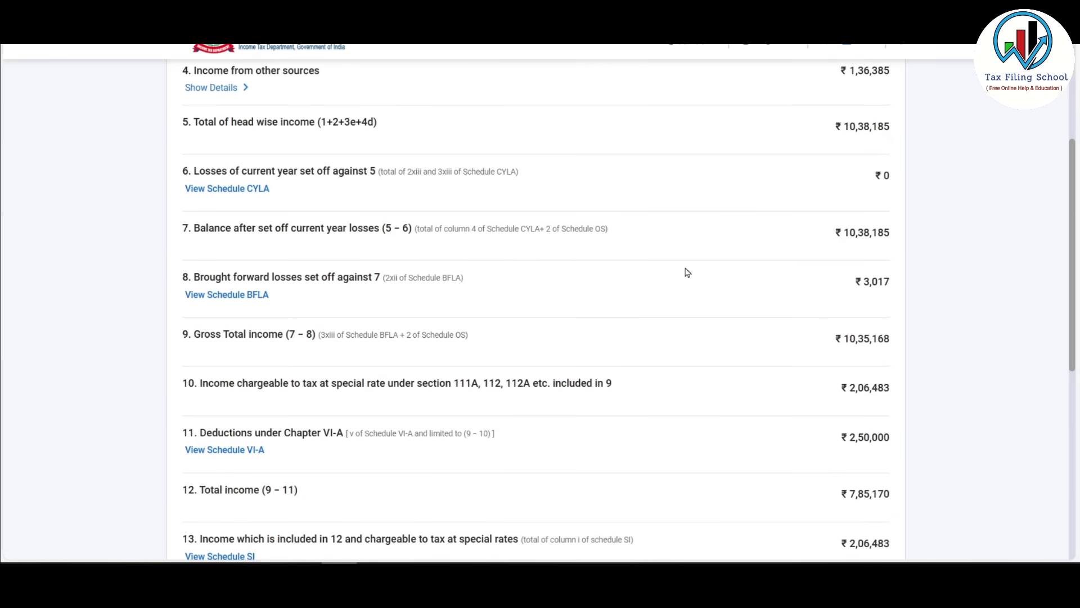
scroll(639, 271, up, 8)
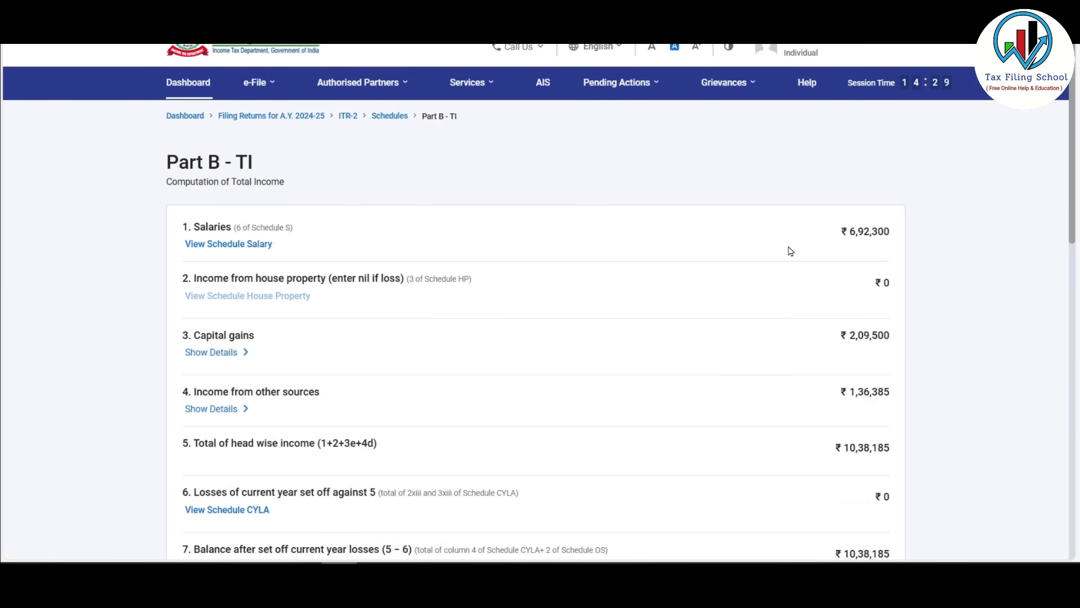
scroll(587, 231, down, 7)
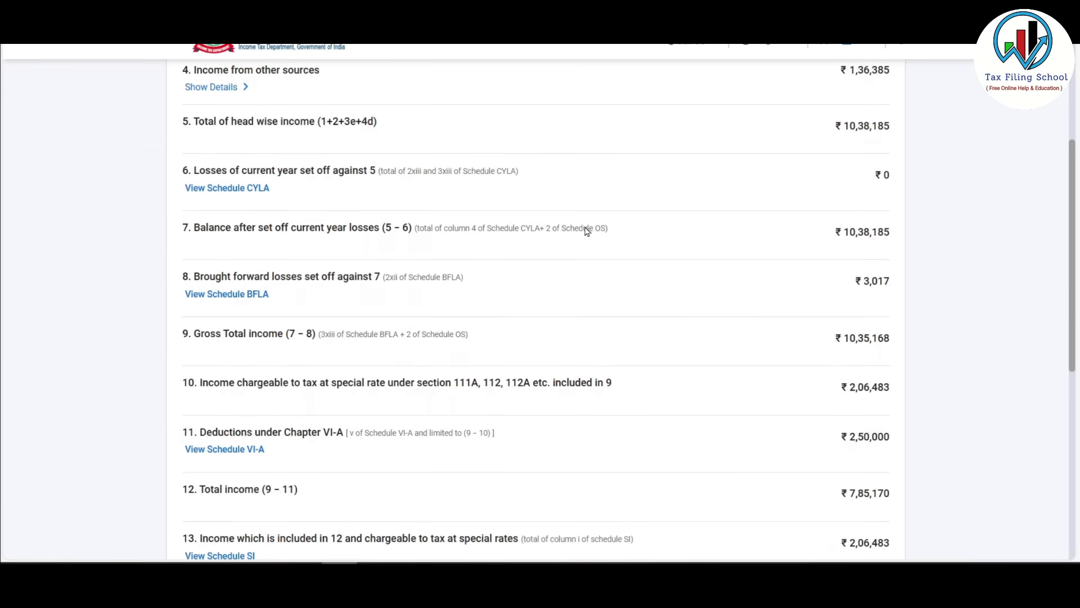
scroll(755, 174, down, 5)
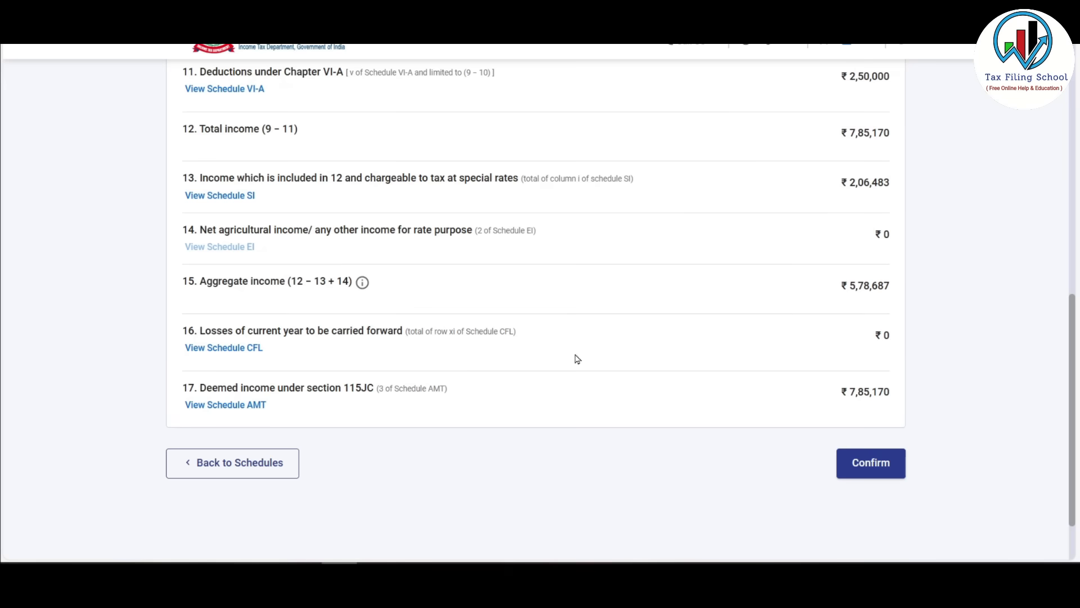
click(874, 464)
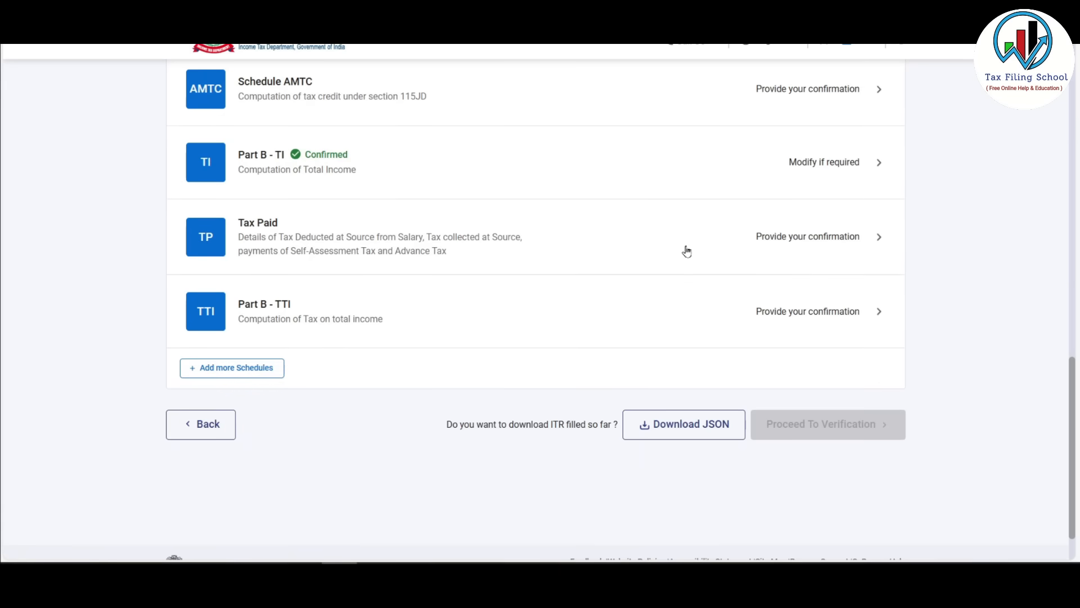
Step: Open the Tax Paid schedule, verify the TDS, TCS, advance tax and self-assessment tax entries, and confirm it
scroll(722, 231, up, 5)
scroll(619, 230, down, 5)
click(504, 236)
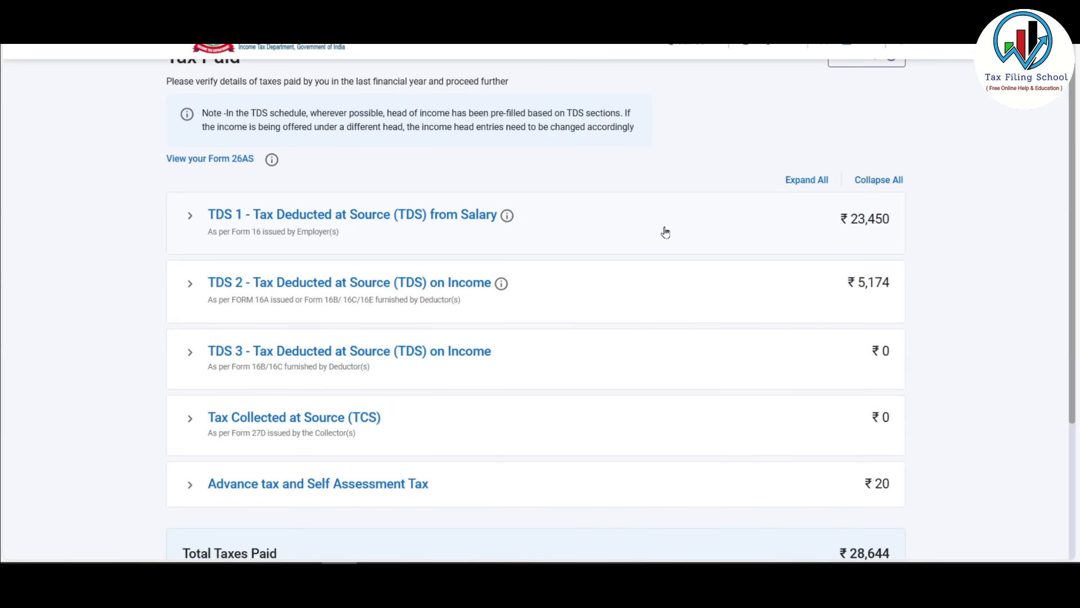
scroll(724, 220, down, 3)
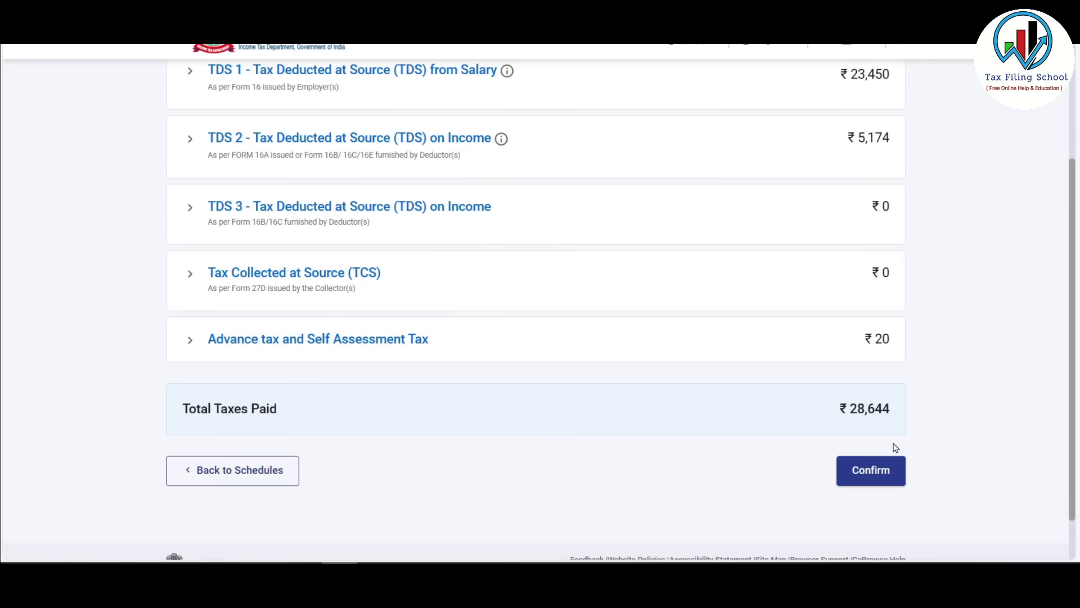
click(876, 477)
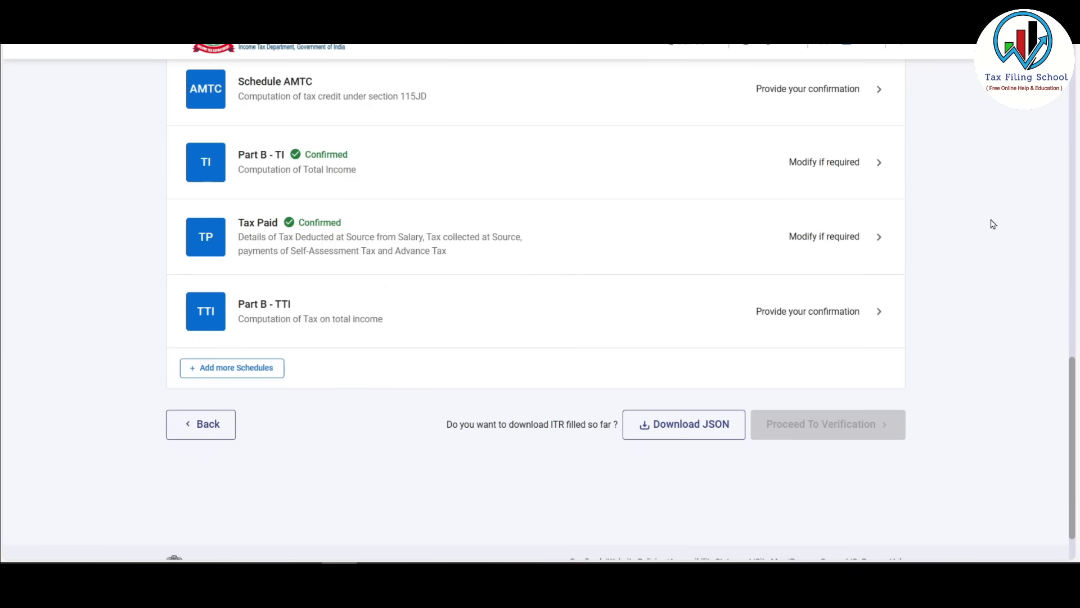
Step: Open Part B - TTI and examine the tax payable breakdown, taxes paid, amount payable, refund and foreign asset declaration
click(429, 318)
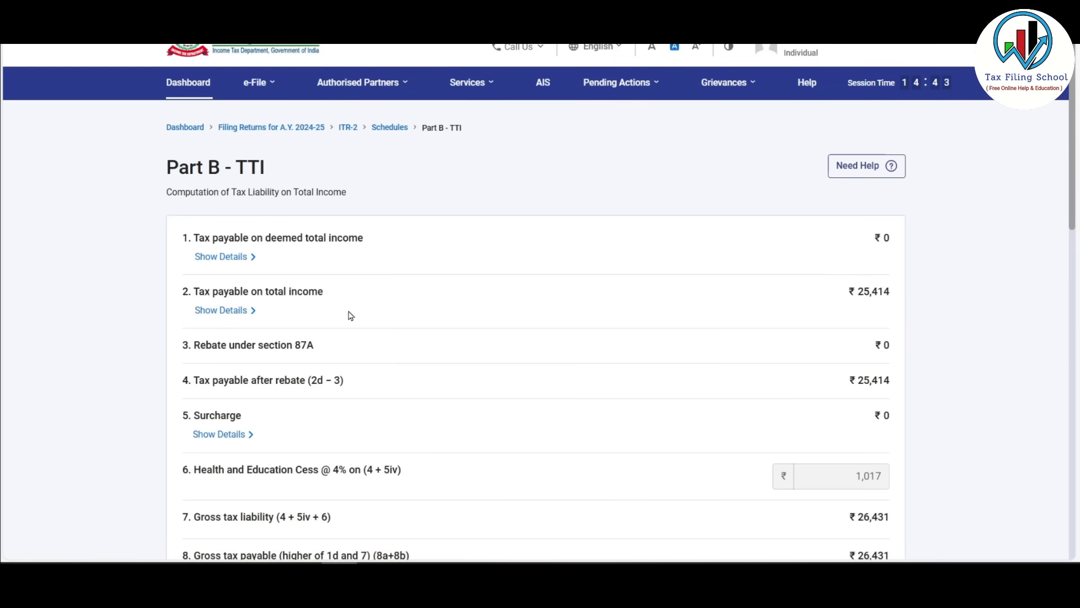
click(220, 310)
scroll(780, 404, down, 5)
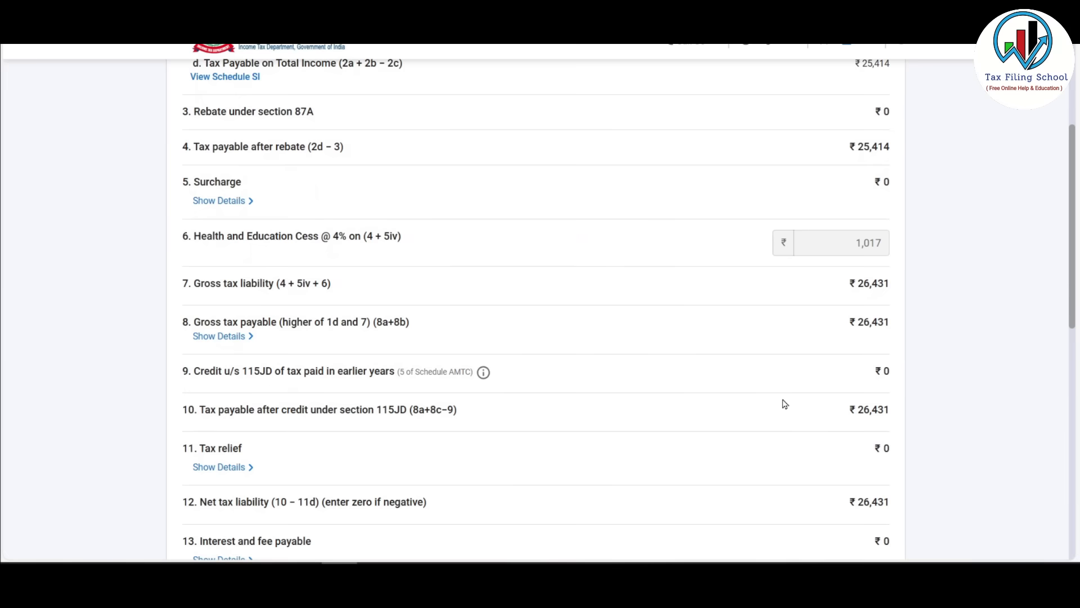
scroll(784, 310, down, 5)
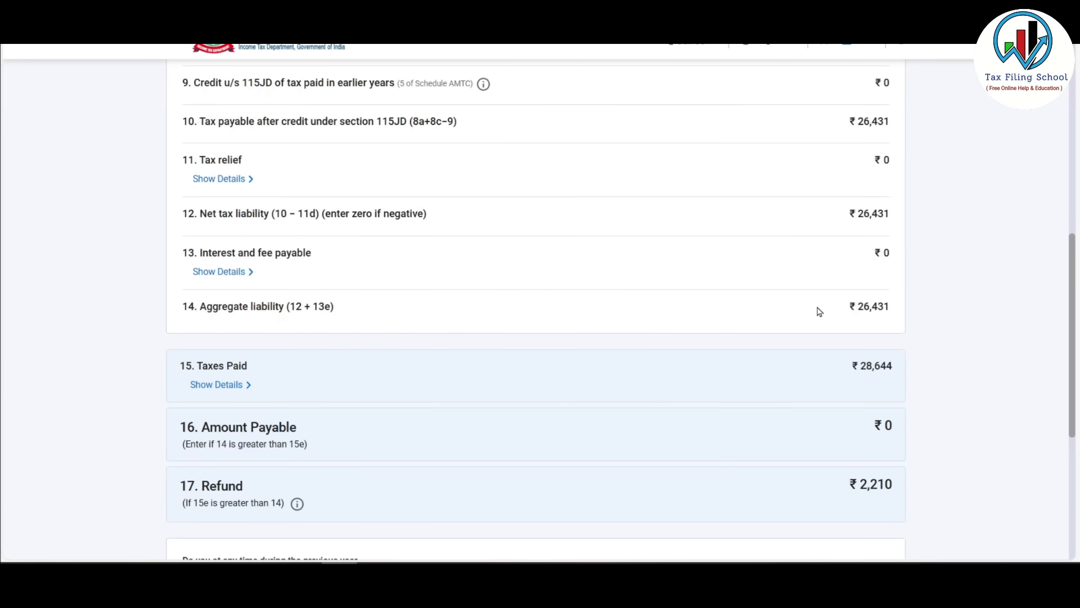
scroll(818, 304, down, 3)
scroll(603, 298, down, 2)
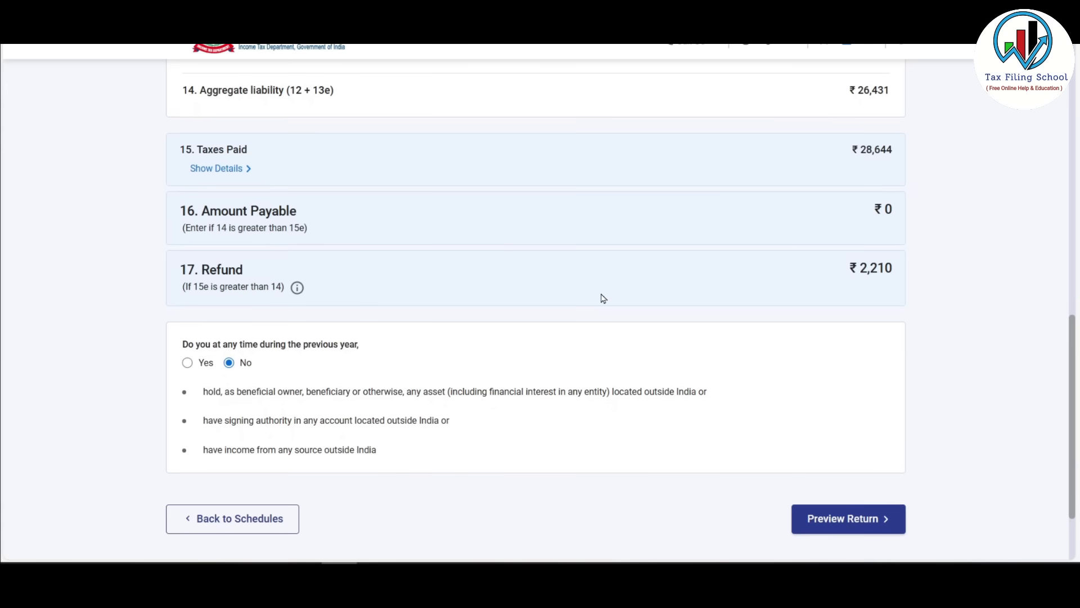
scroll(311, 338, down, 1)
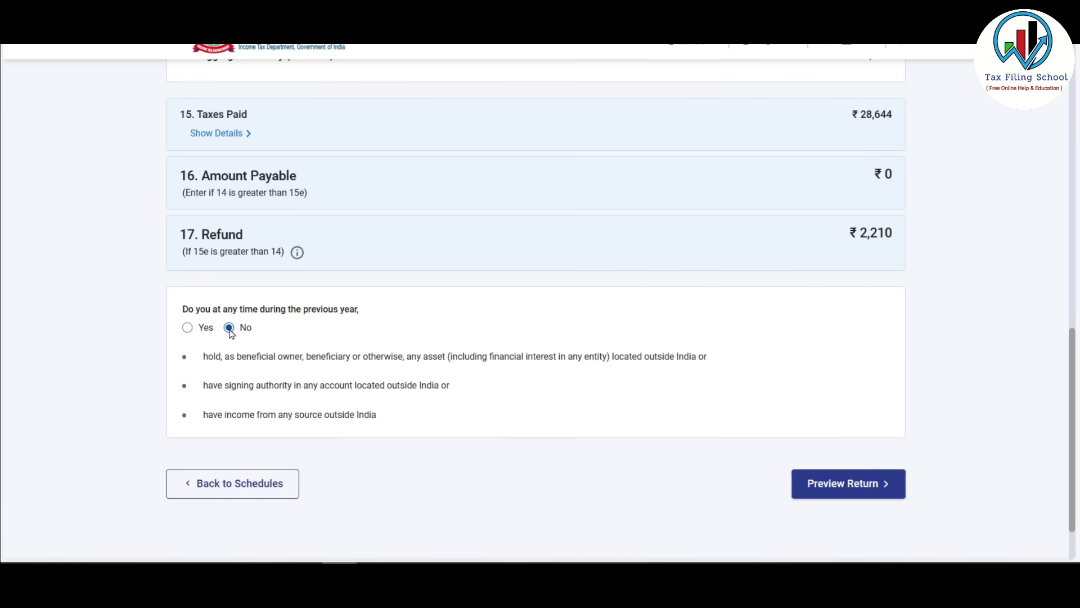
scroll(810, 346, up, 3)
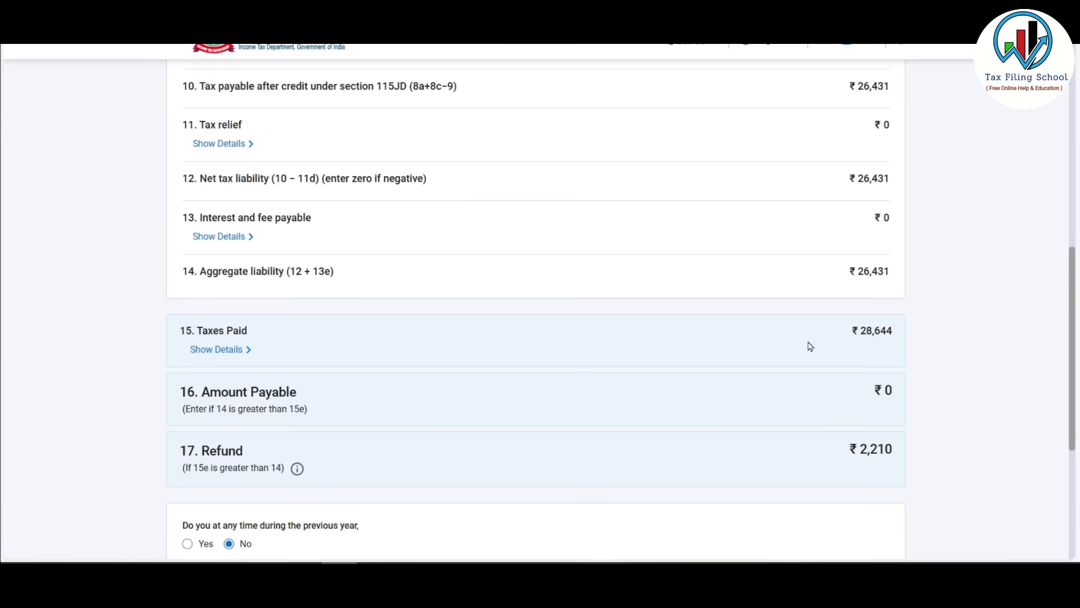
scroll(810, 346, down, 3)
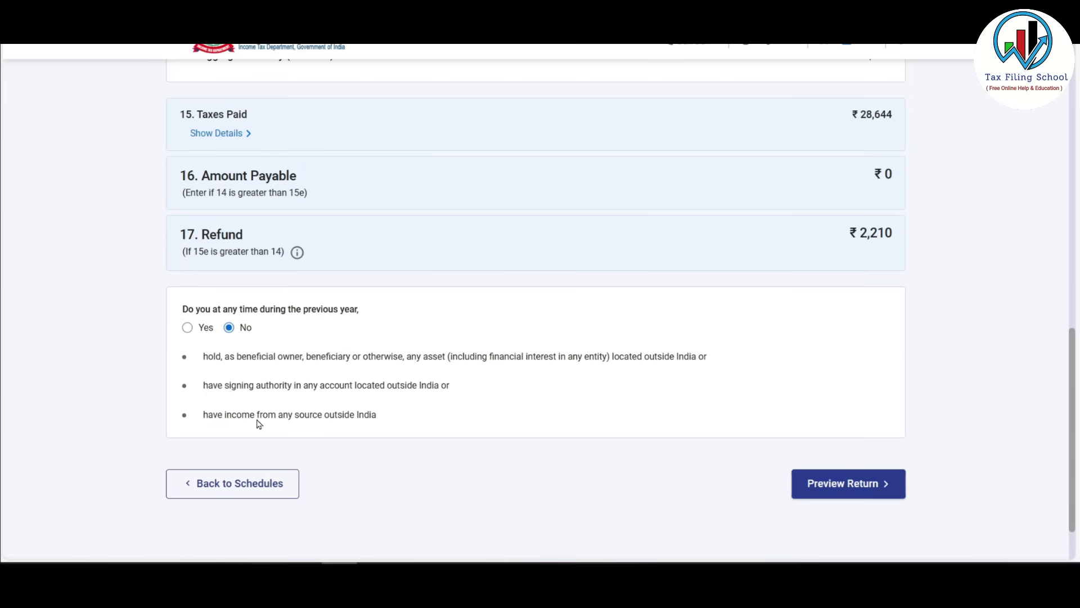
scroll(230, 279, down, 2)
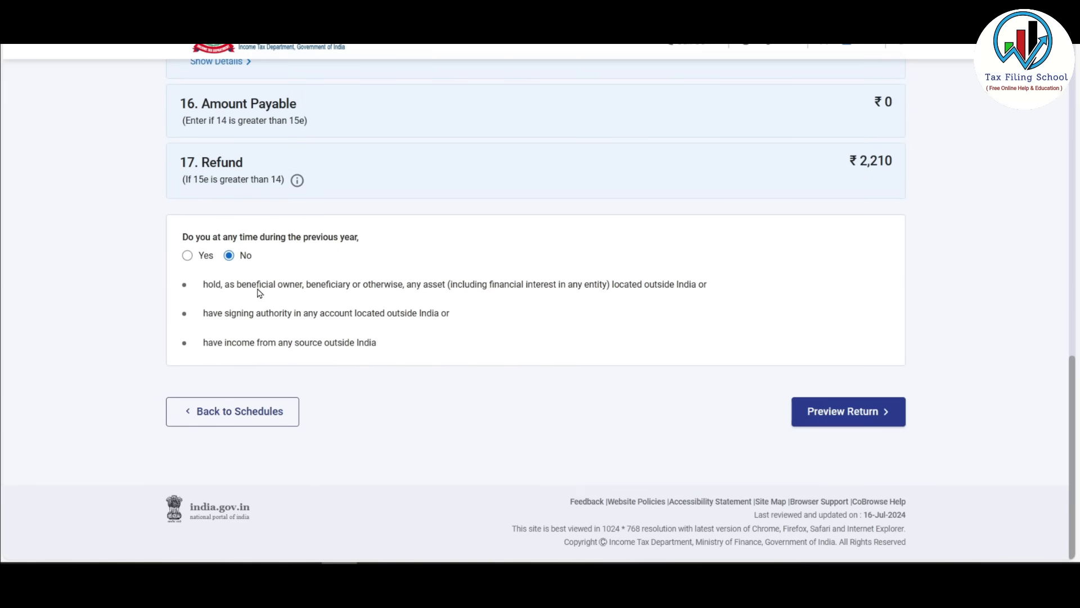
Step: Preview the return, accept the declaration, check the place, and send the return for validation
click(856, 417)
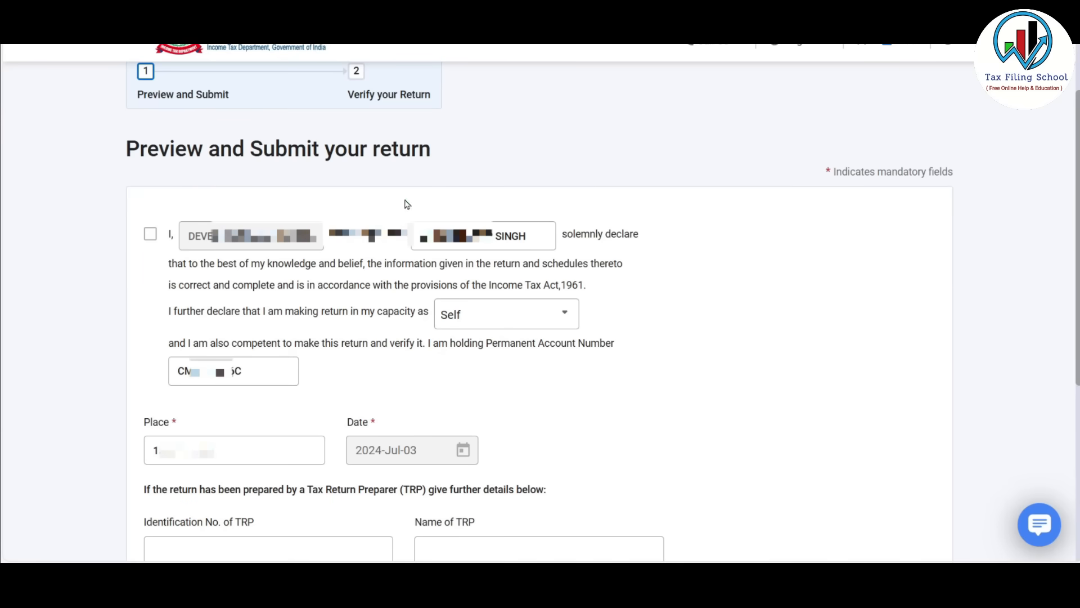
click(202, 289)
click(214, 463)
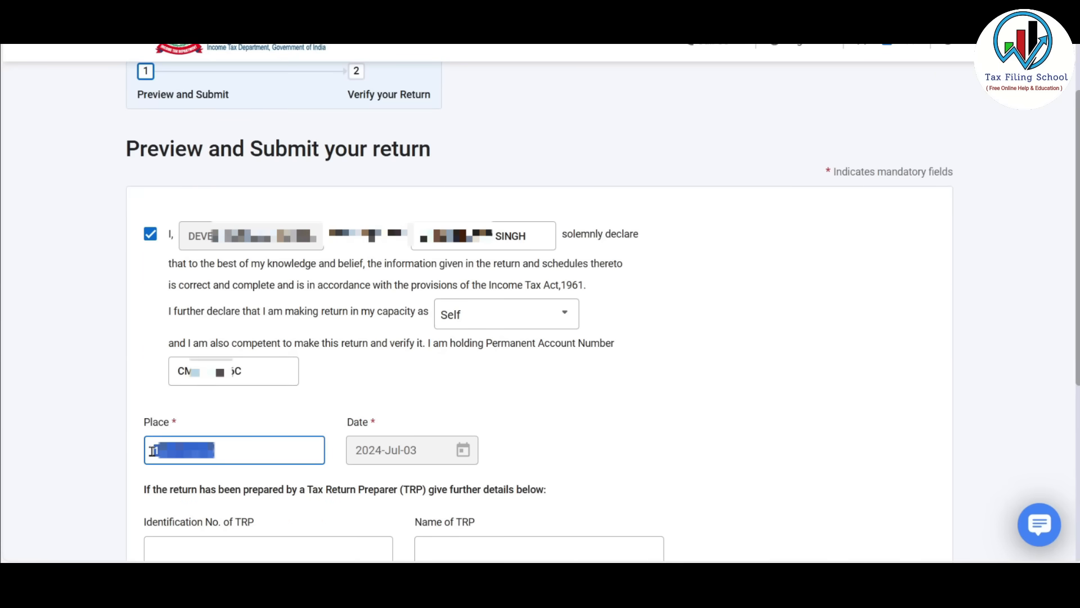
scroll(691, 391, down, 5)
click(894, 370)
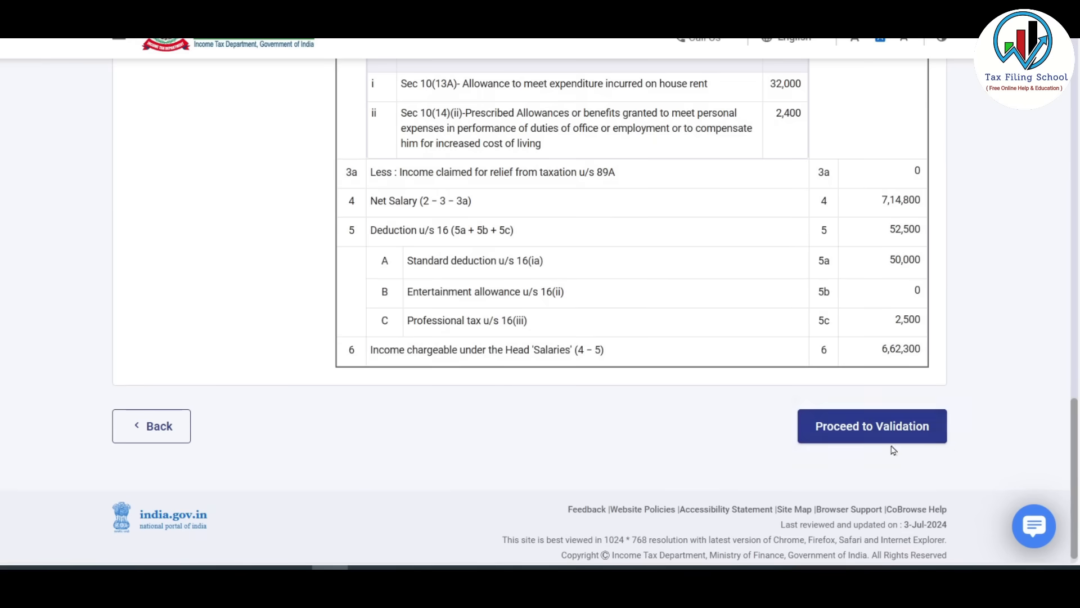
click(873, 424)
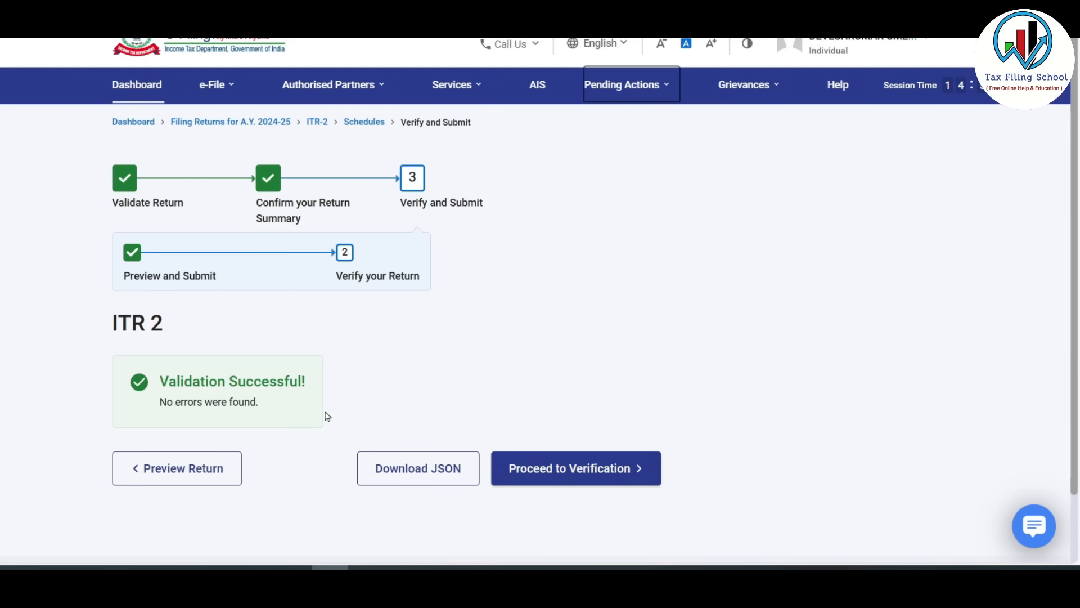
Step: Proceed to verification, choose e-verification by OTP on the Aadhaar-registered mobile, agree to validate the Aadhaar details and generate the OTP
click(607, 468)
click(134, 294)
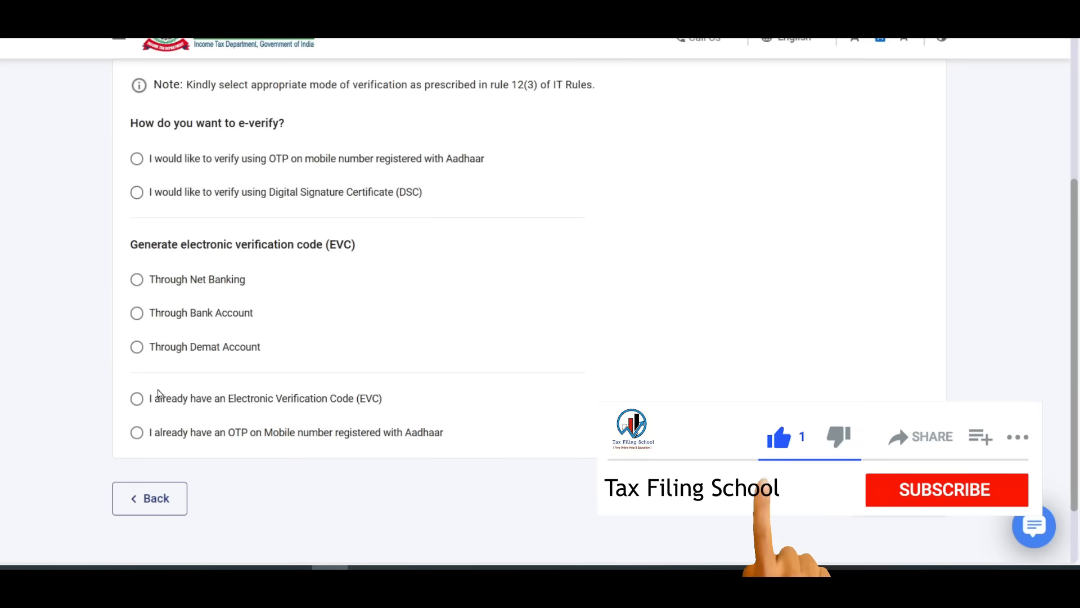
click(136, 167)
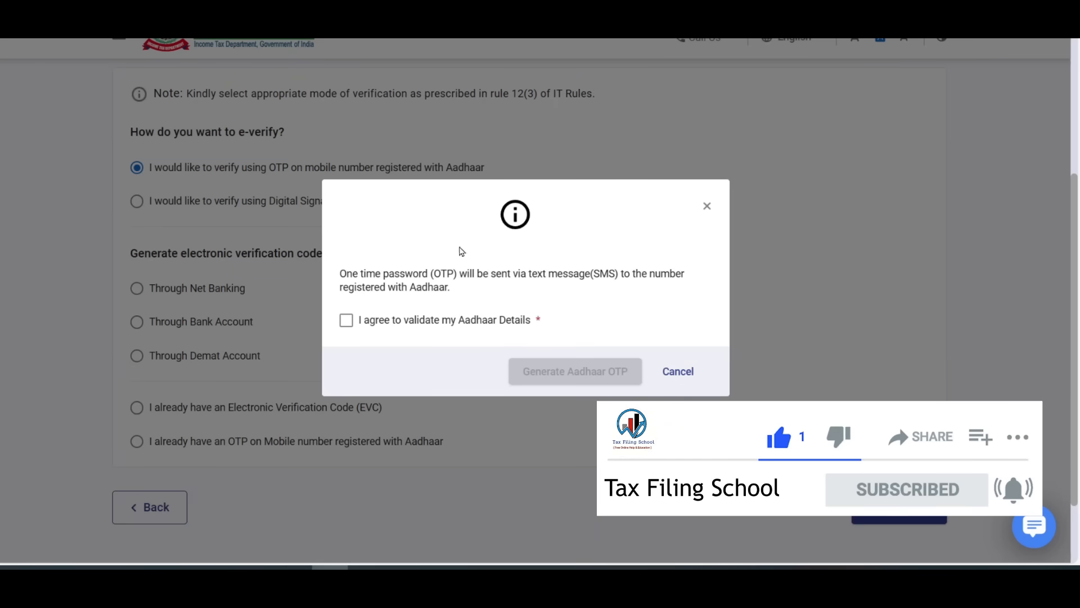
click(346, 320)
click(575, 371)
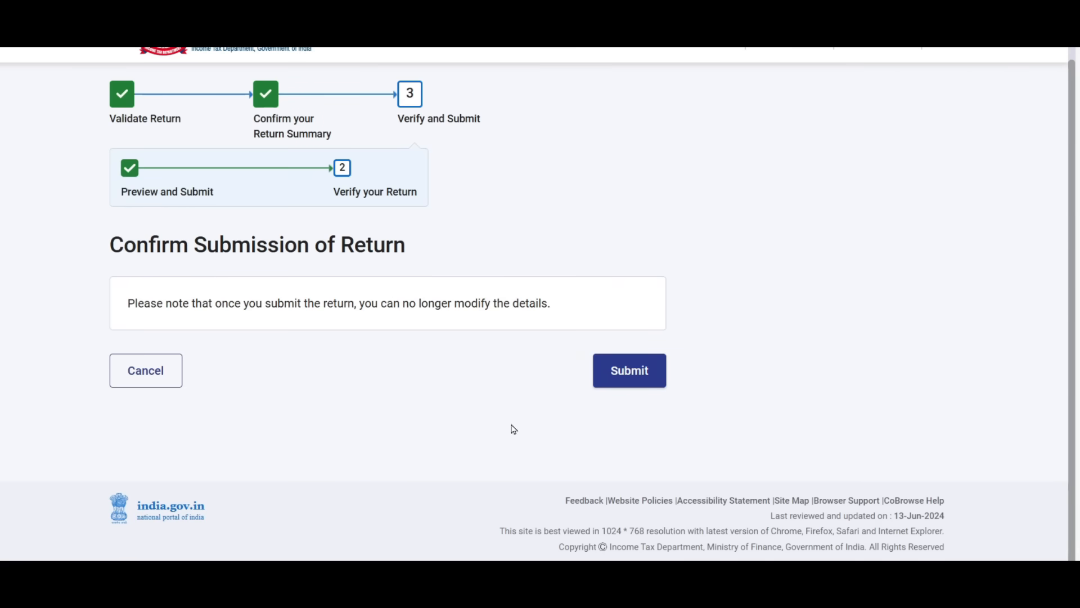
Step: Submit the return and download its filing receipt
click(634, 378)
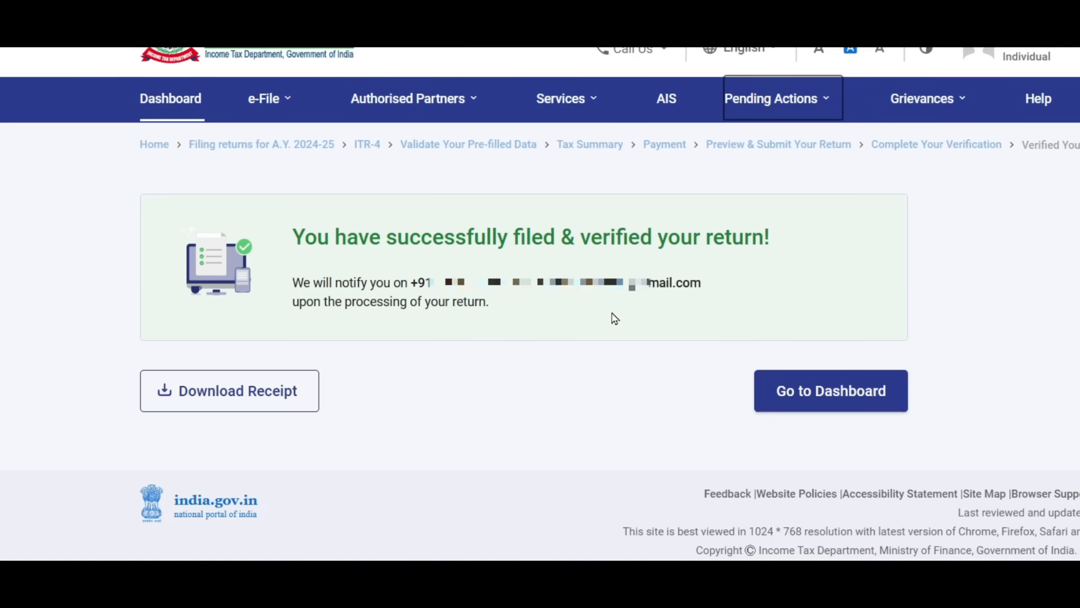
click(266, 405)
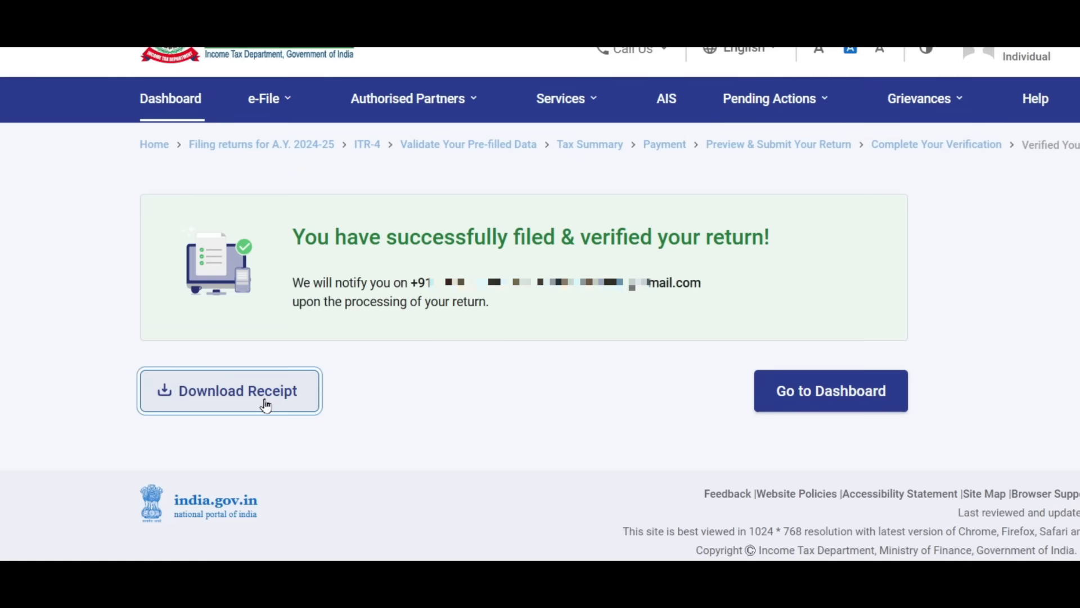